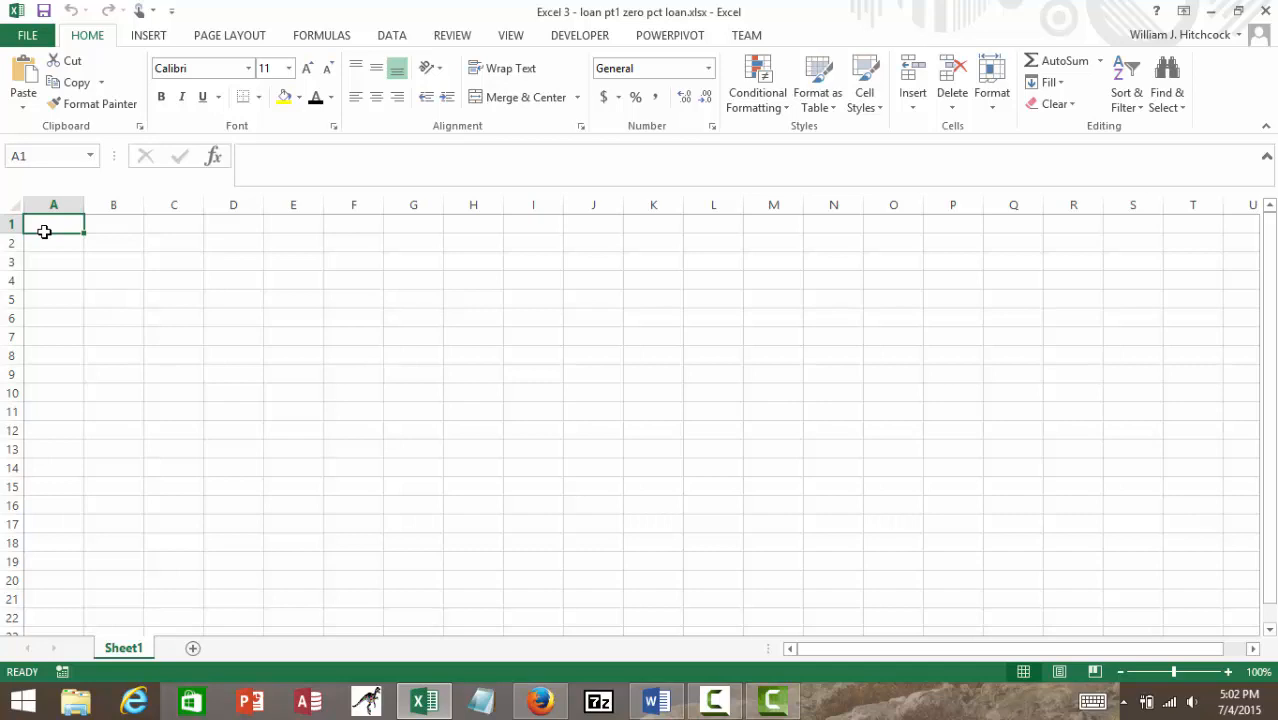
# Step: Enter the label "Amount" in cell A1 and the loan amount 10000 in B1
pyautogui.write('Amount')
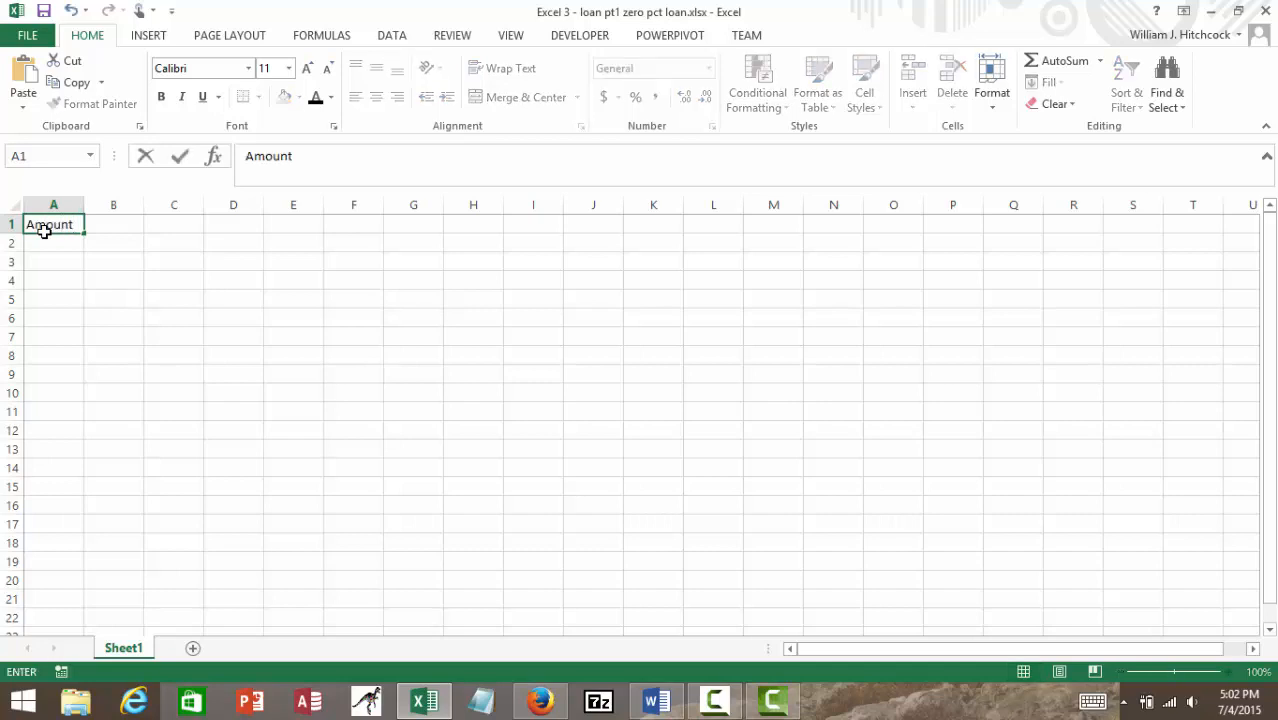
pyautogui.press('Tab')
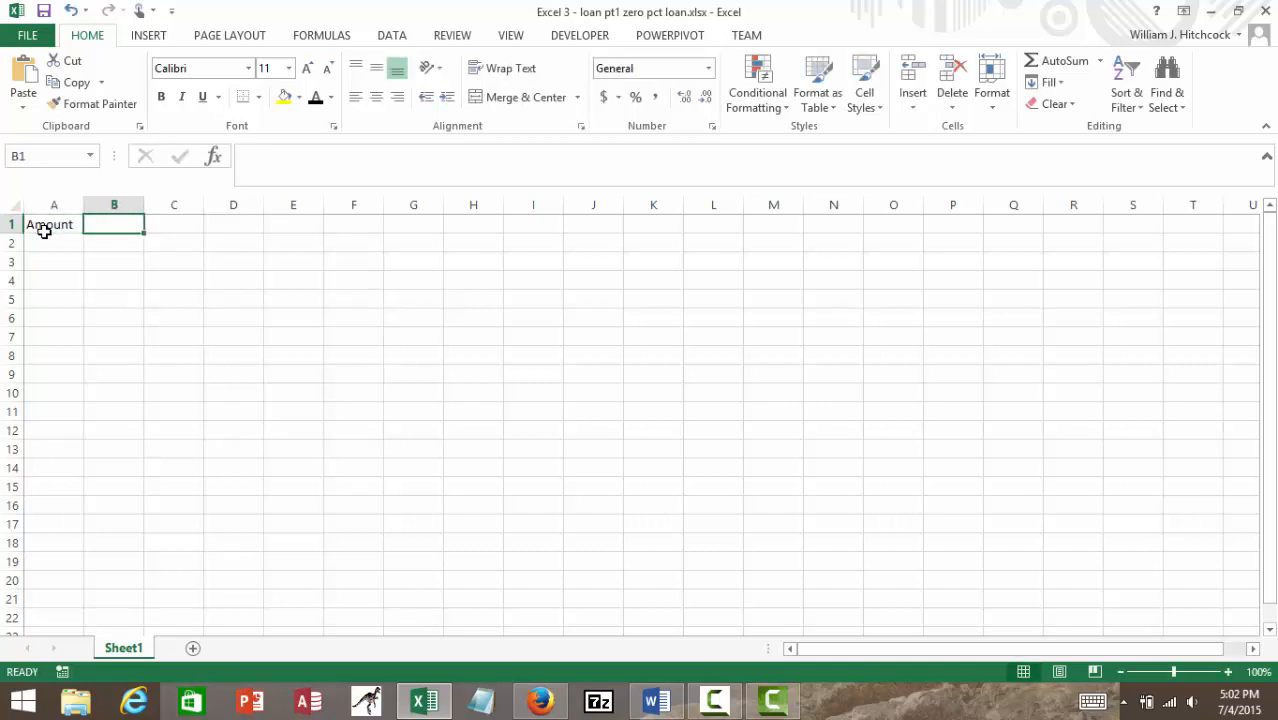
pyautogui.write('10000')
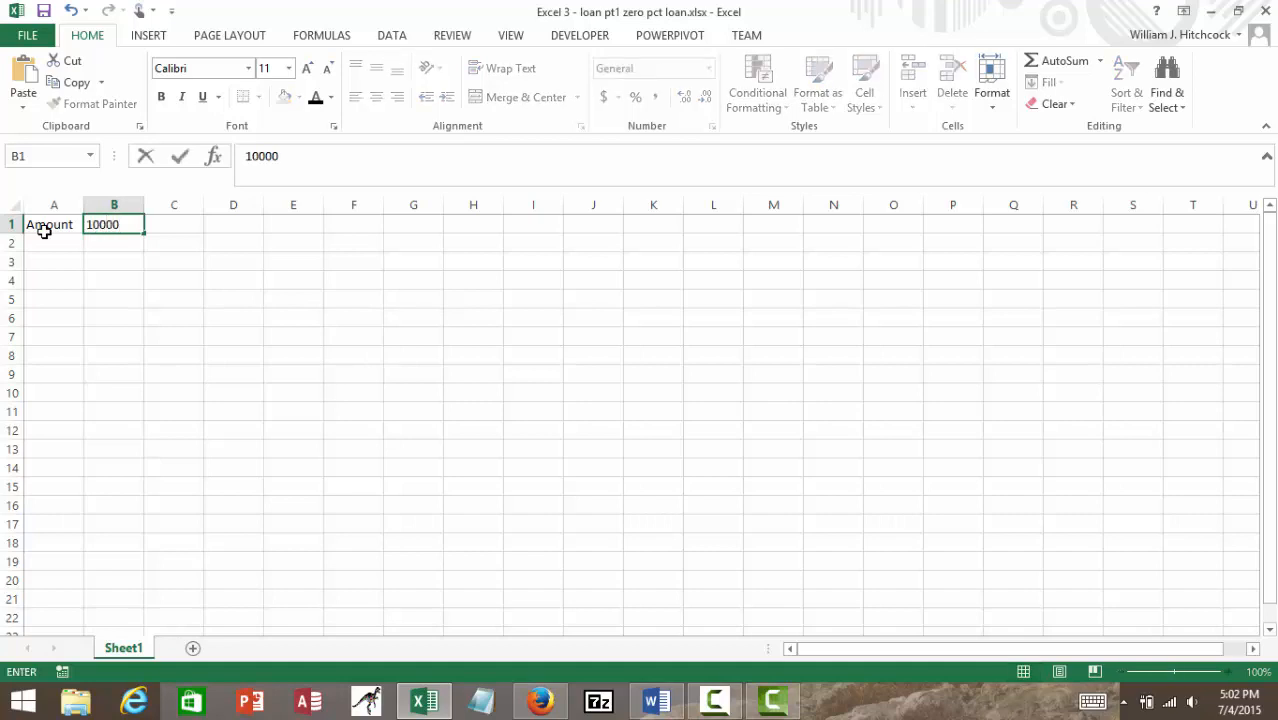
pyautogui.press('Return')
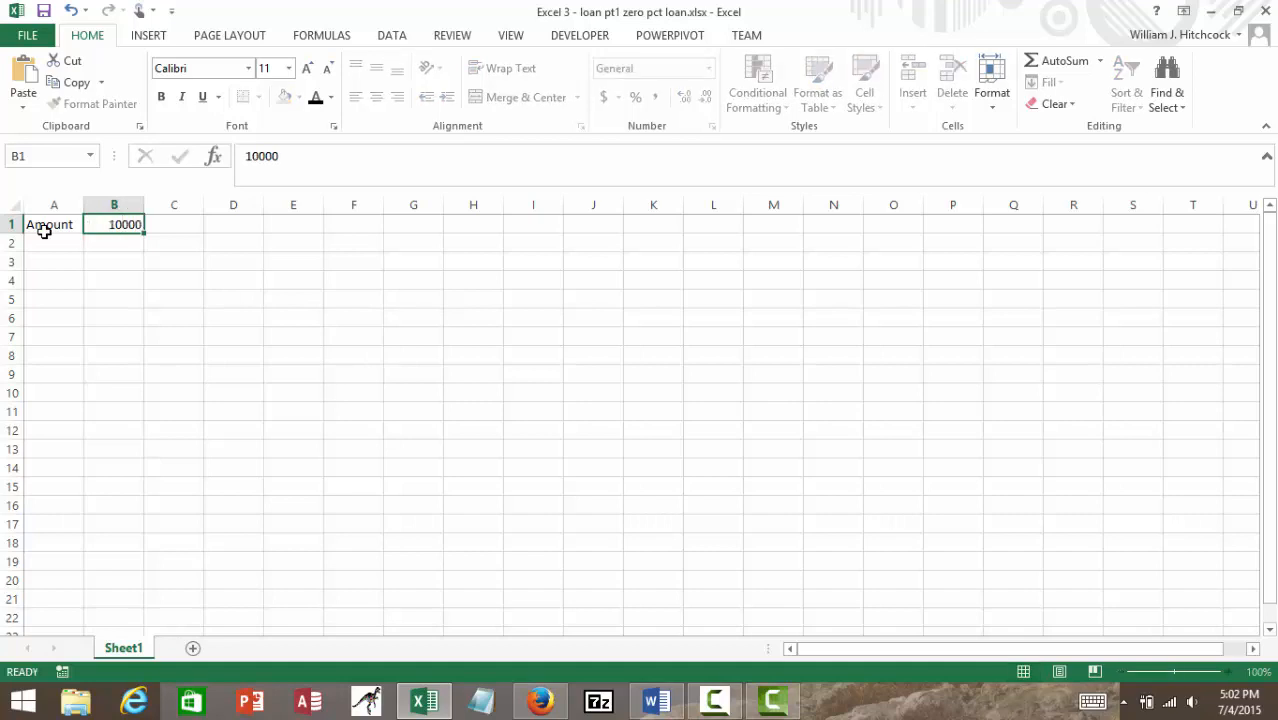
# Step: Format the loan amount in B1 as Accounting with a dollar sign and no decimal places
pyautogui.press('Up')
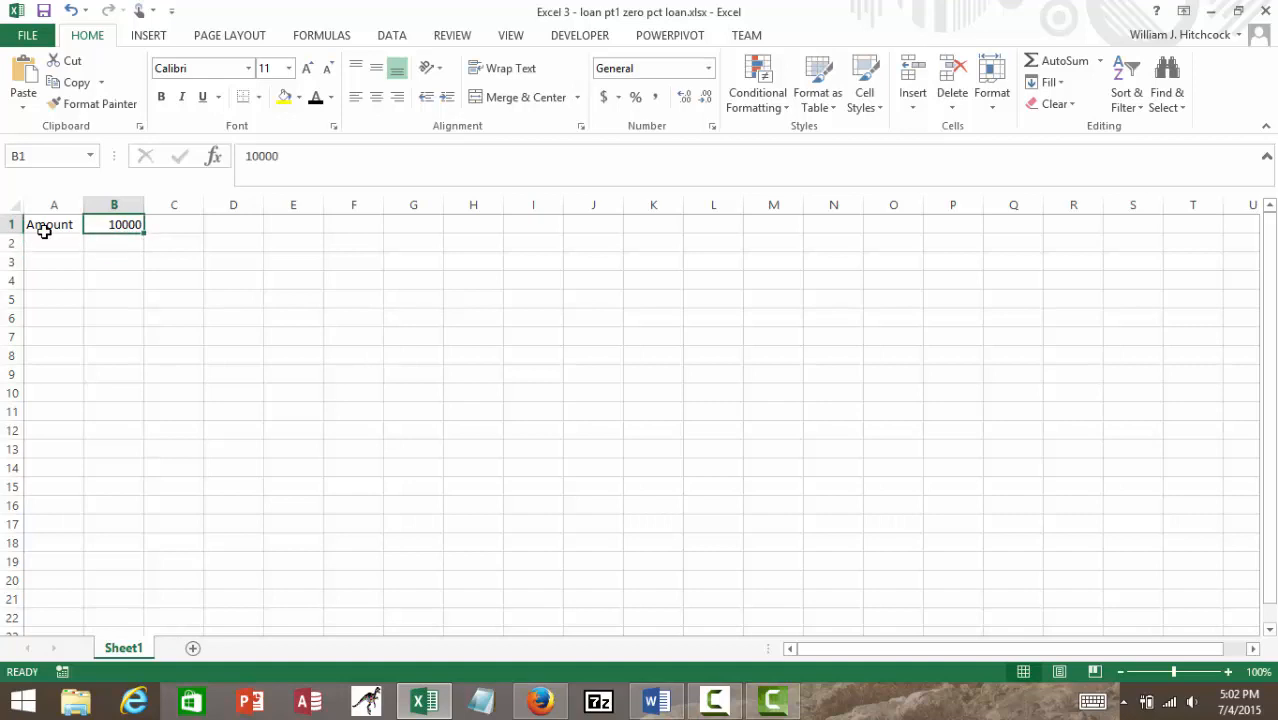
pyautogui.click(603, 97)
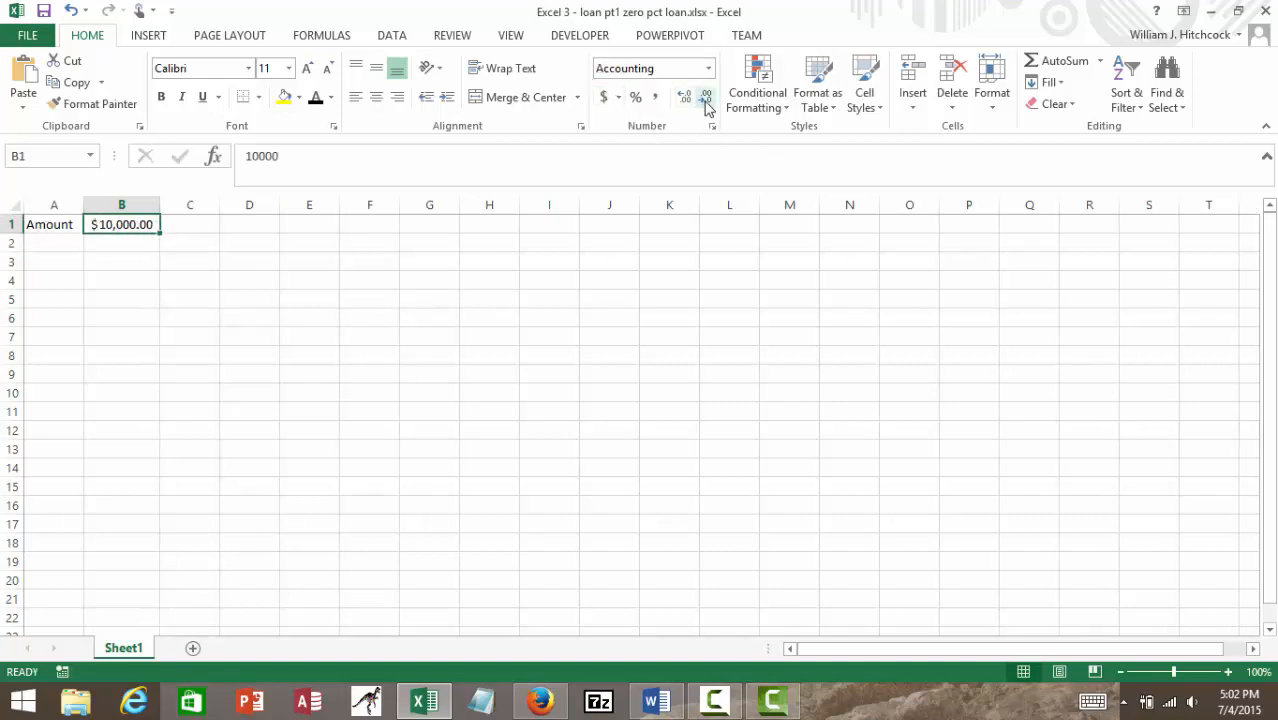
pyautogui.click(705, 97)
pyautogui.click(705, 97)
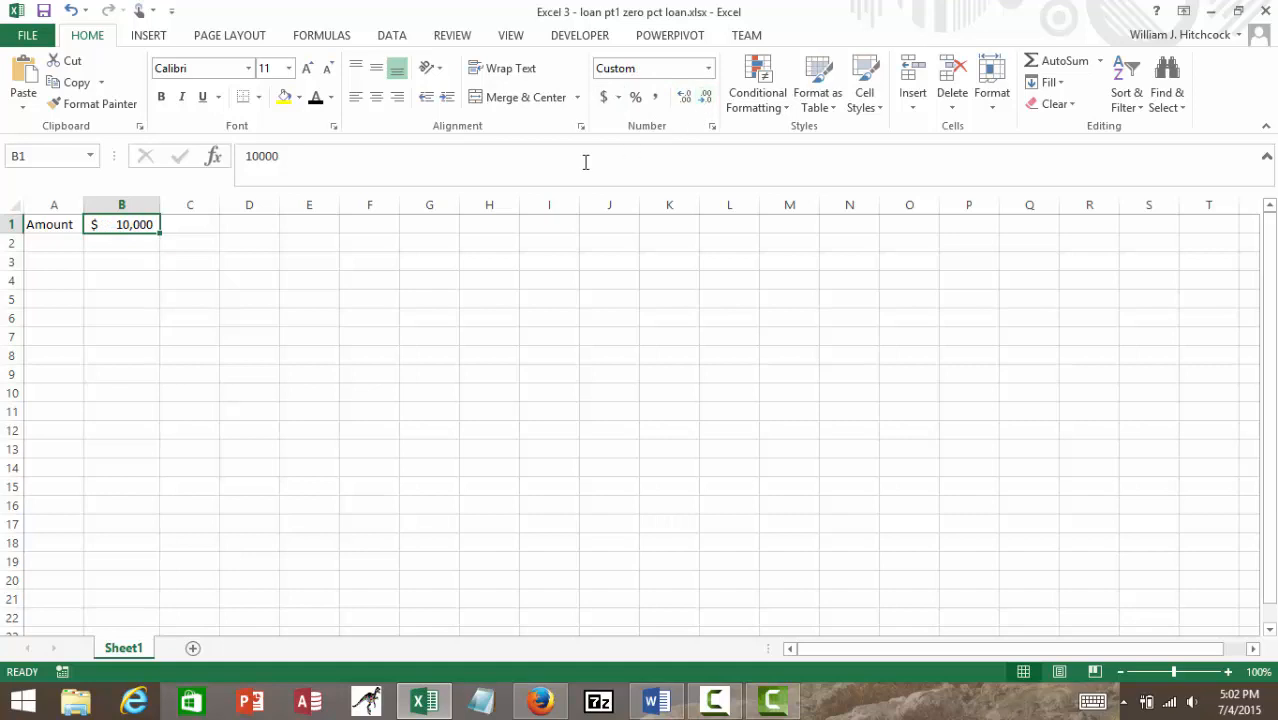
# Step: Enter the label "Years" in cell A2 and the loan term 4 in B2
pyautogui.click(70, 242)
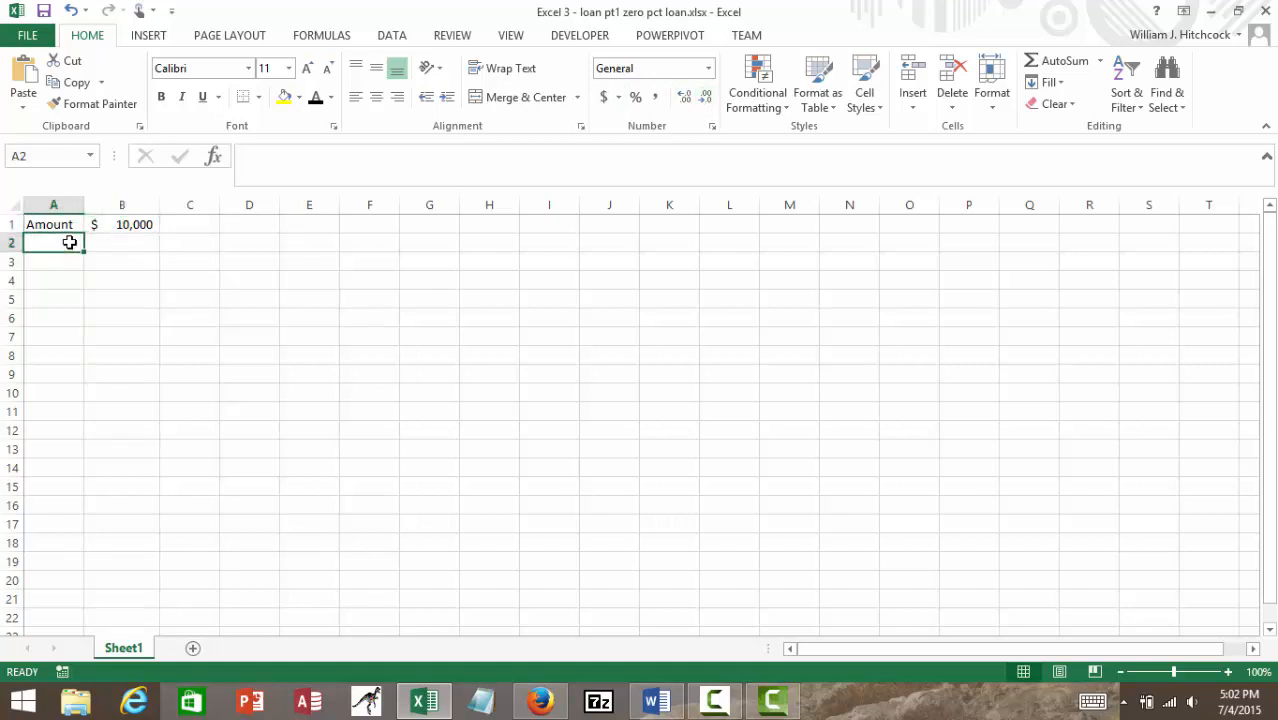
pyautogui.write('Y')
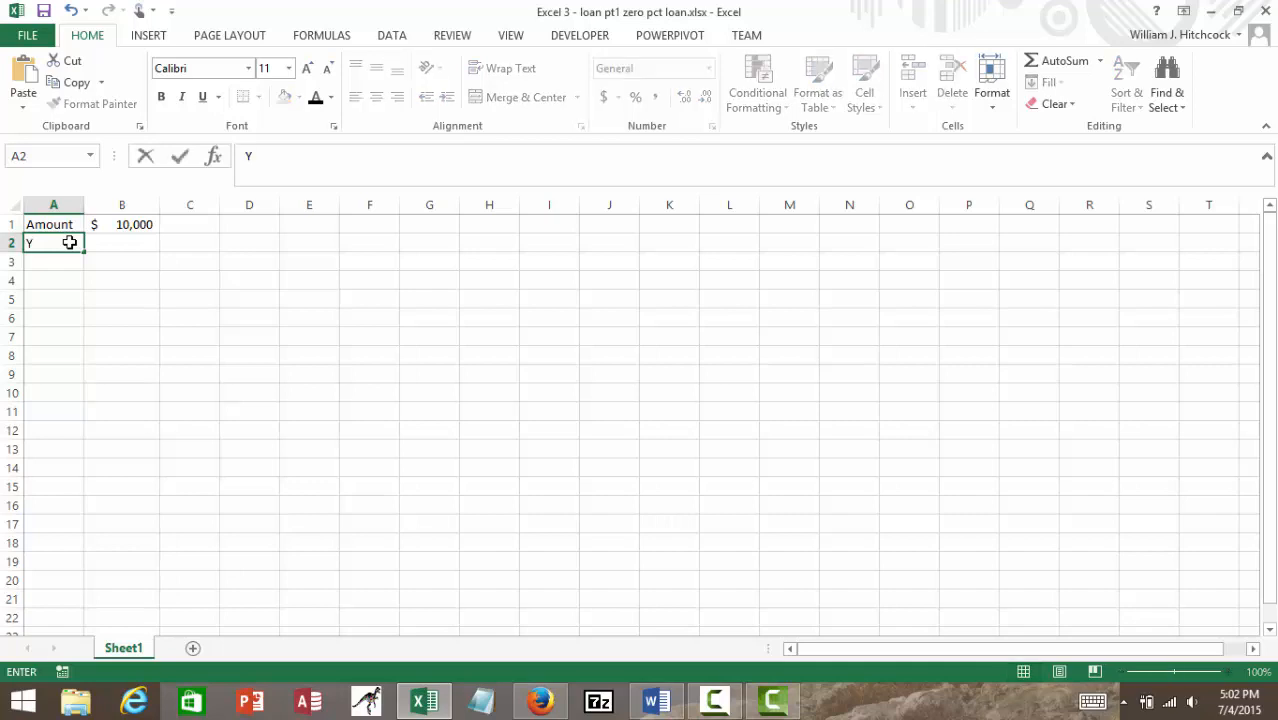
pyautogui.write('ears')
pyautogui.press('Tab')
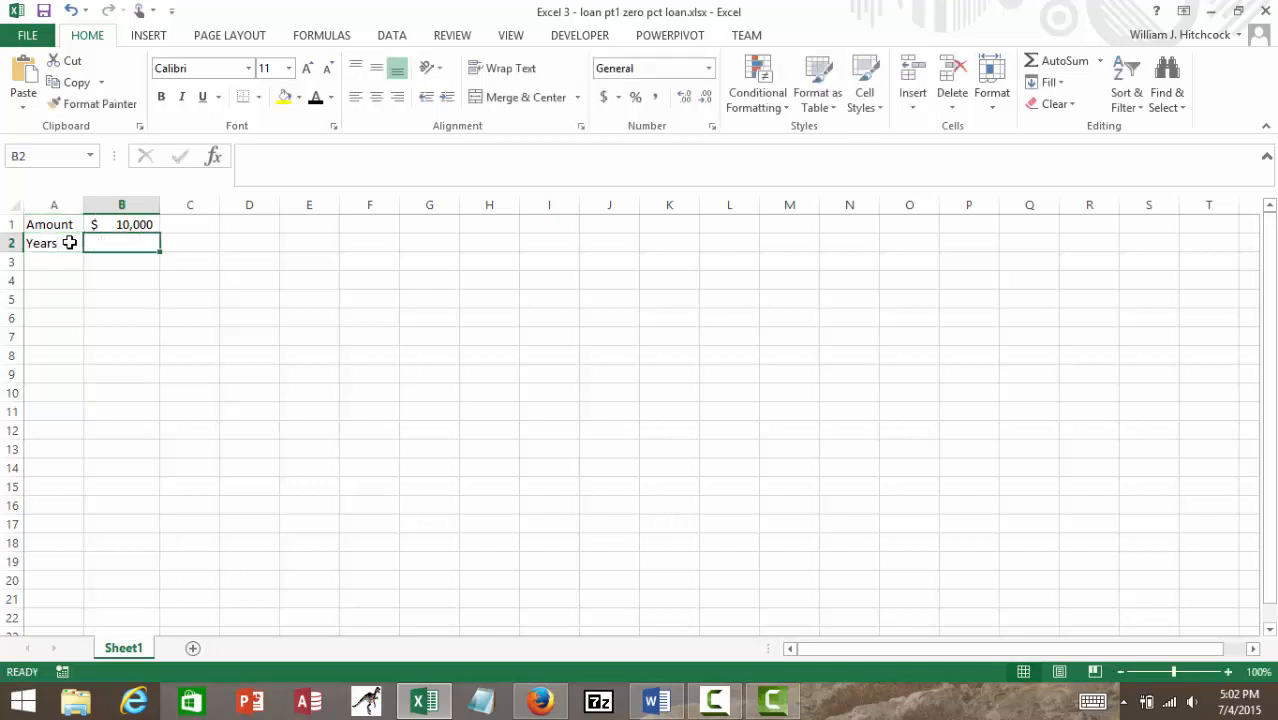
pyautogui.write('4')
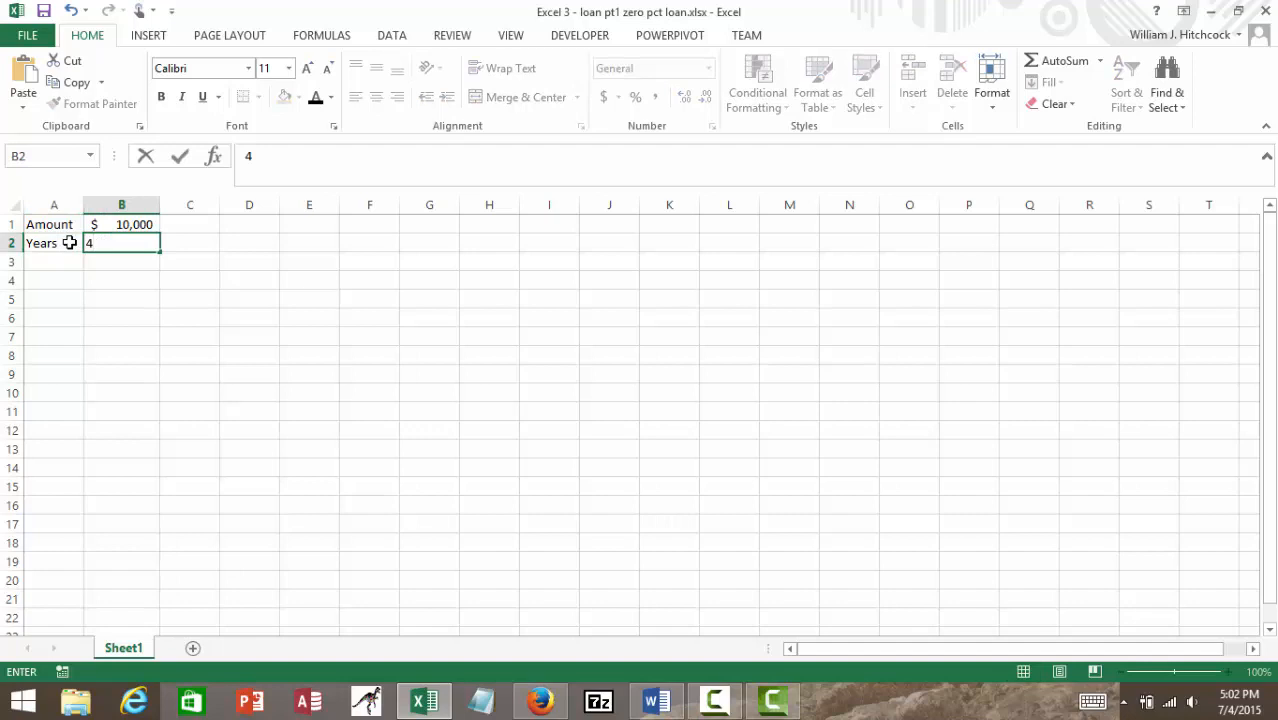
pyautogui.press('Return')
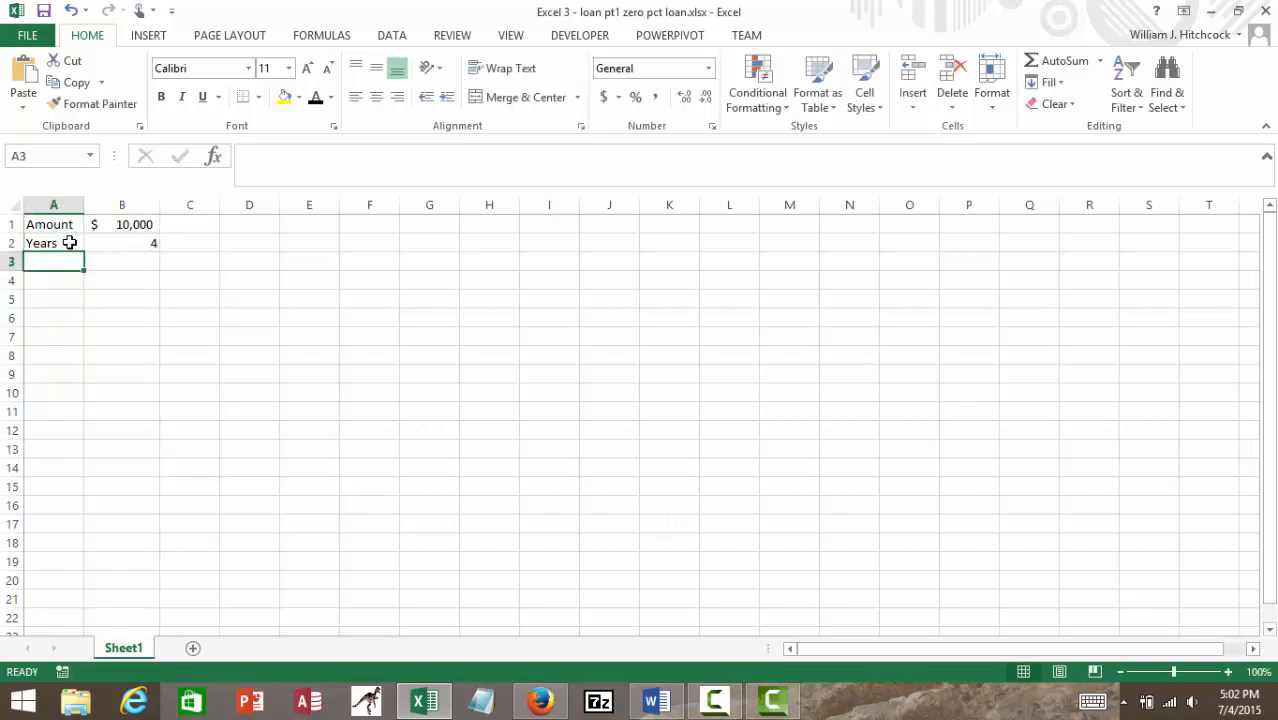
# Step: Enter the label "Pmts/Yr" in cell A3 and the value 1 in B3
pyautogui.write('Pmts')
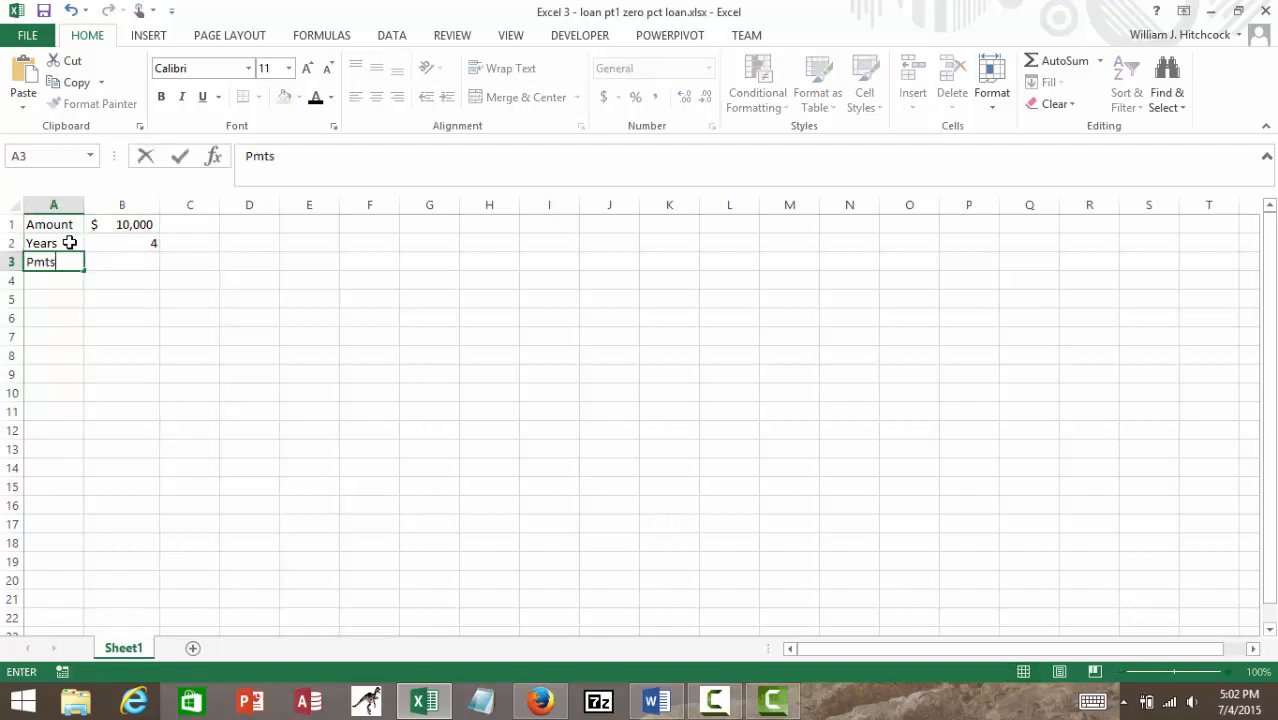
pyautogui.write('/Yr')
pyautogui.press('Tab')
pyautogui.write('1')
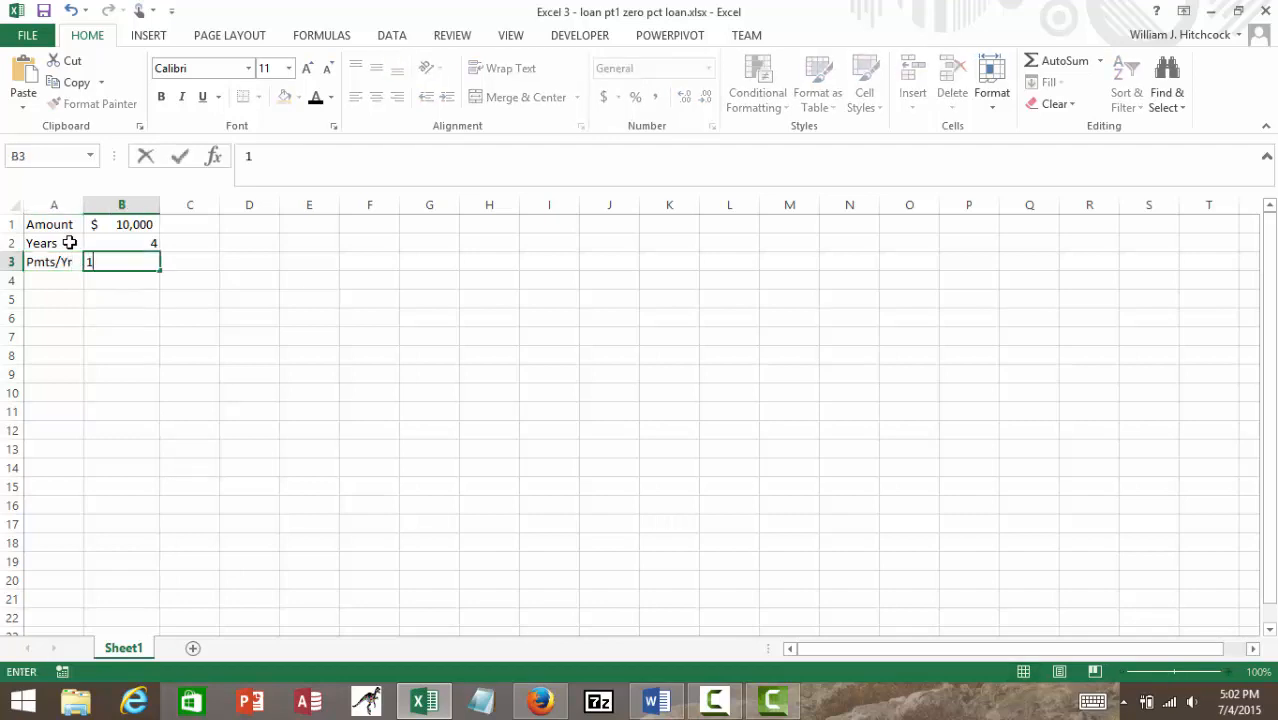
pyautogui.press('Return')
# Step: Enter the label "Rate" in cell A4 and the interest rate 0% in B4
pyautogui.press('Left')
pyautogui.write('Rate')
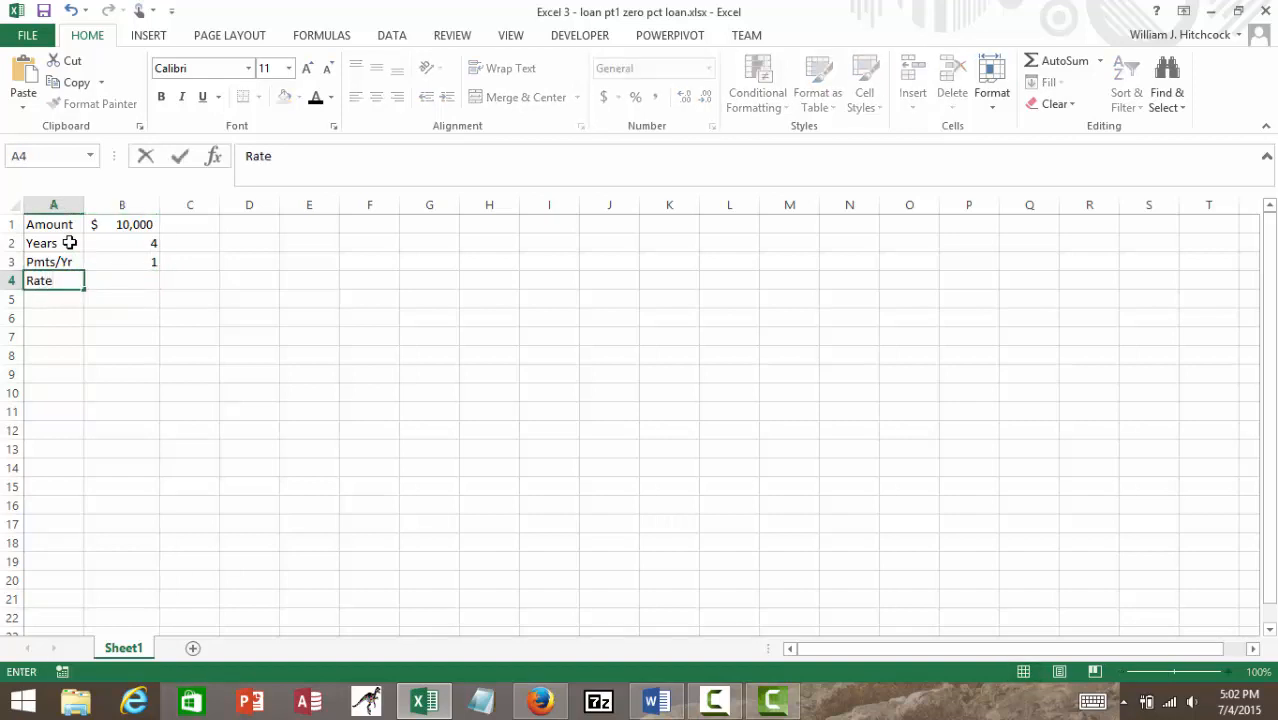
pyautogui.press('Tab')
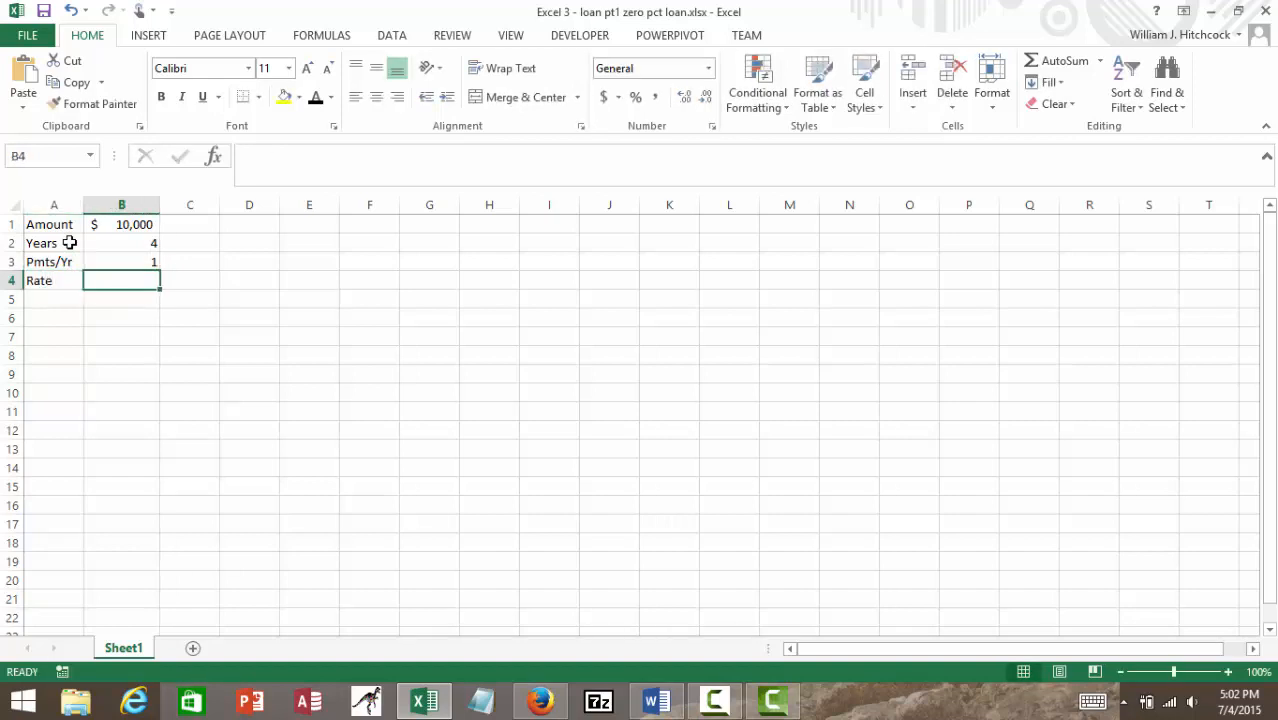
pyautogui.write('0%')
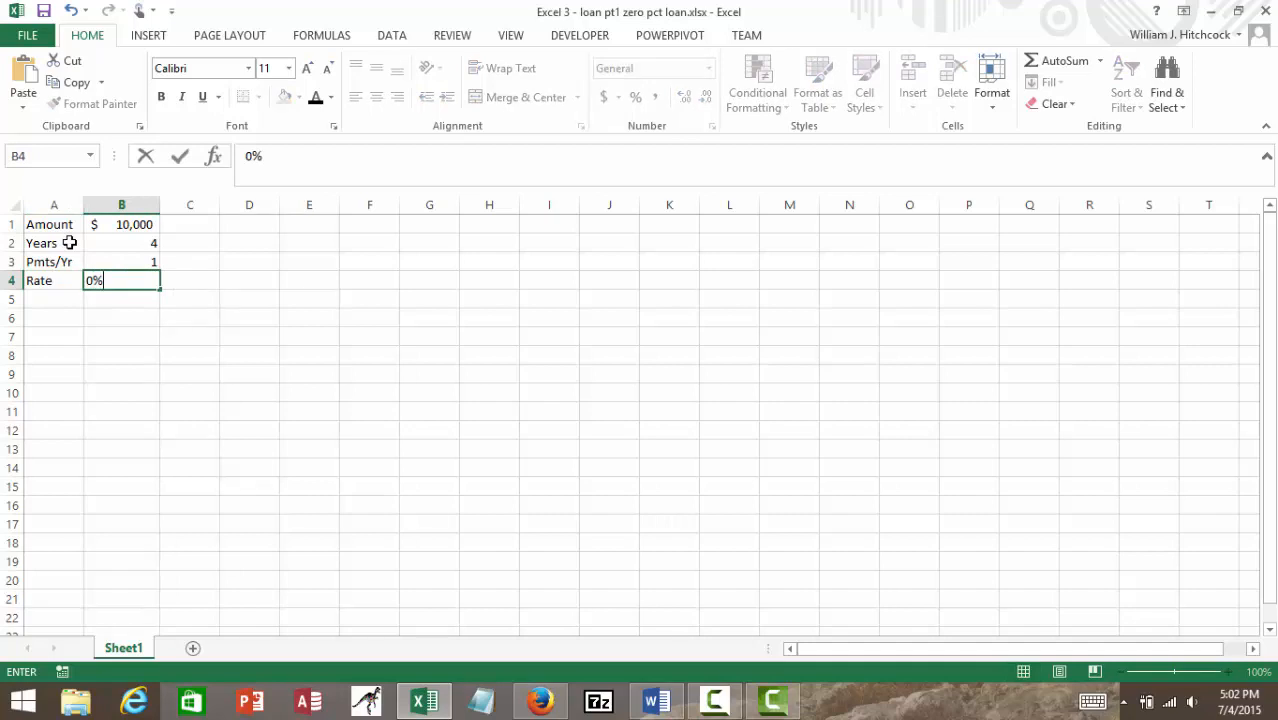
pyautogui.press('Tab')
# Step: Enter the label "Num Pmts" in cell D1 for the calculated number of payments
pyautogui.press('Tab')
pyautogui.press('Up')
pyautogui.press('Up')
pyautogui.press('Up')
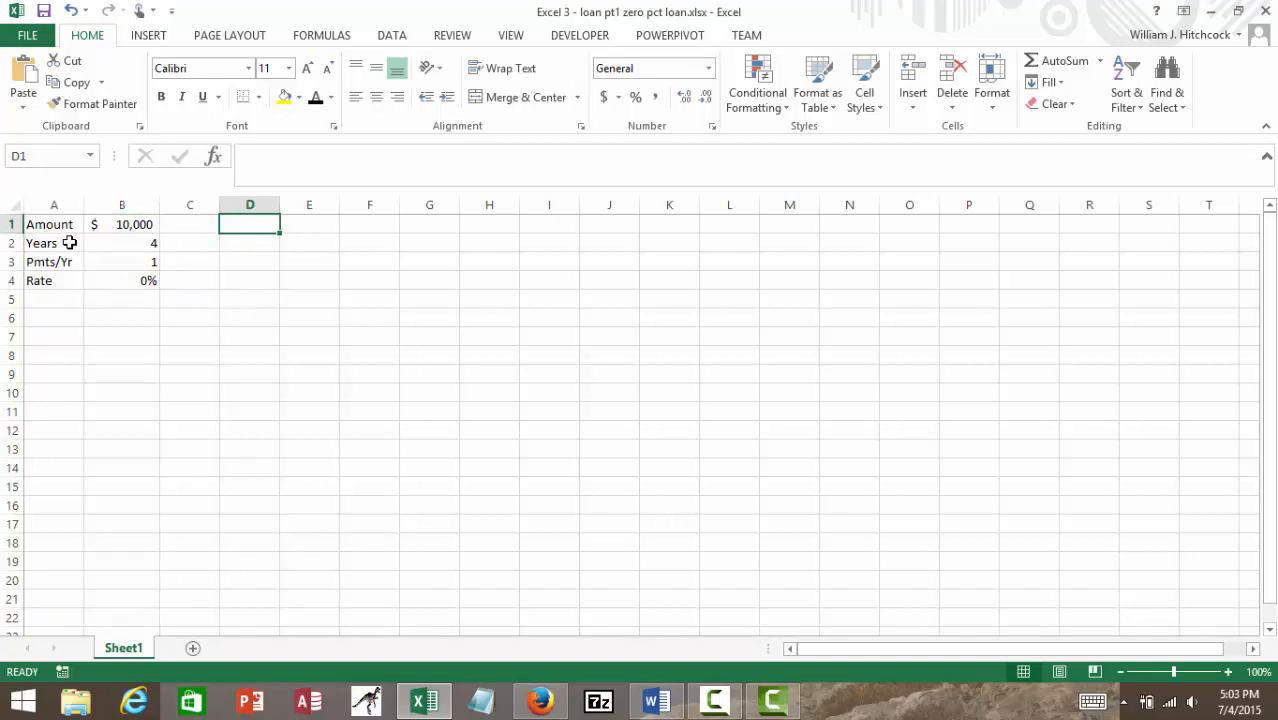
pyautogui.write('Num Pmts')
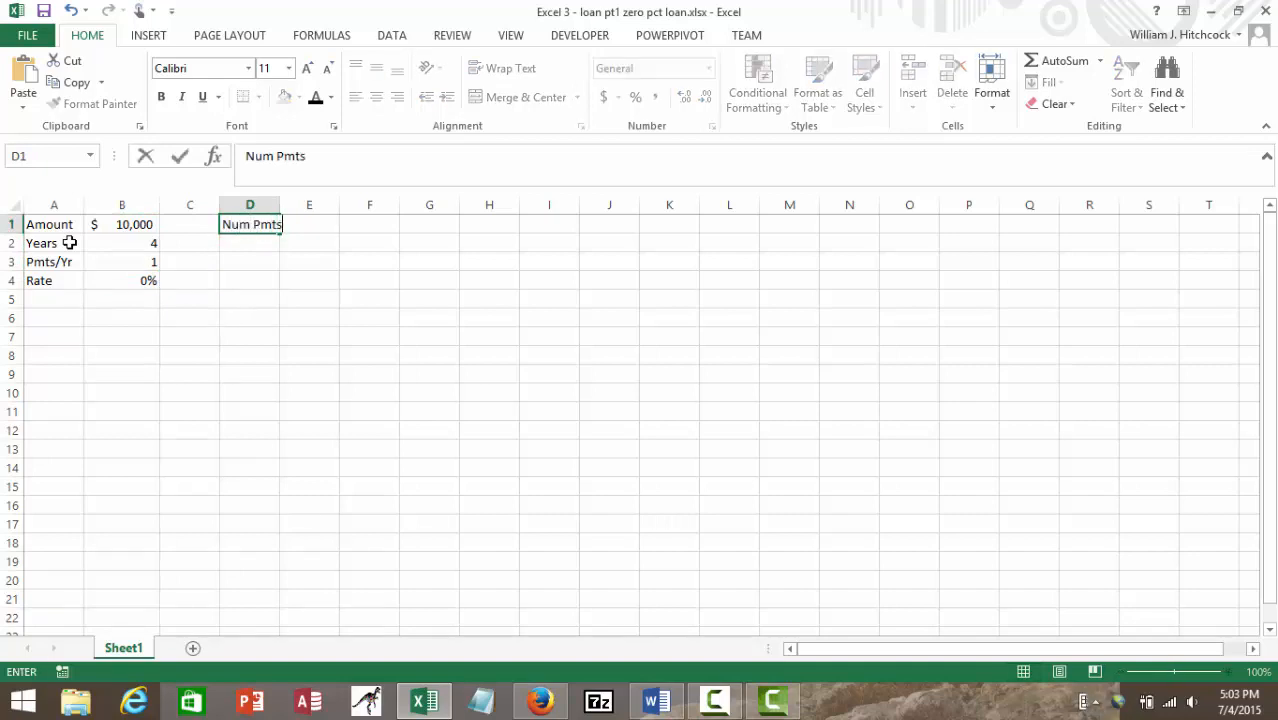
pyautogui.press('Tab')
# Step: Calculate the number of payments in E1 by multiplying the years by the payments per year with =B2*B3
pyautogui.write('=')
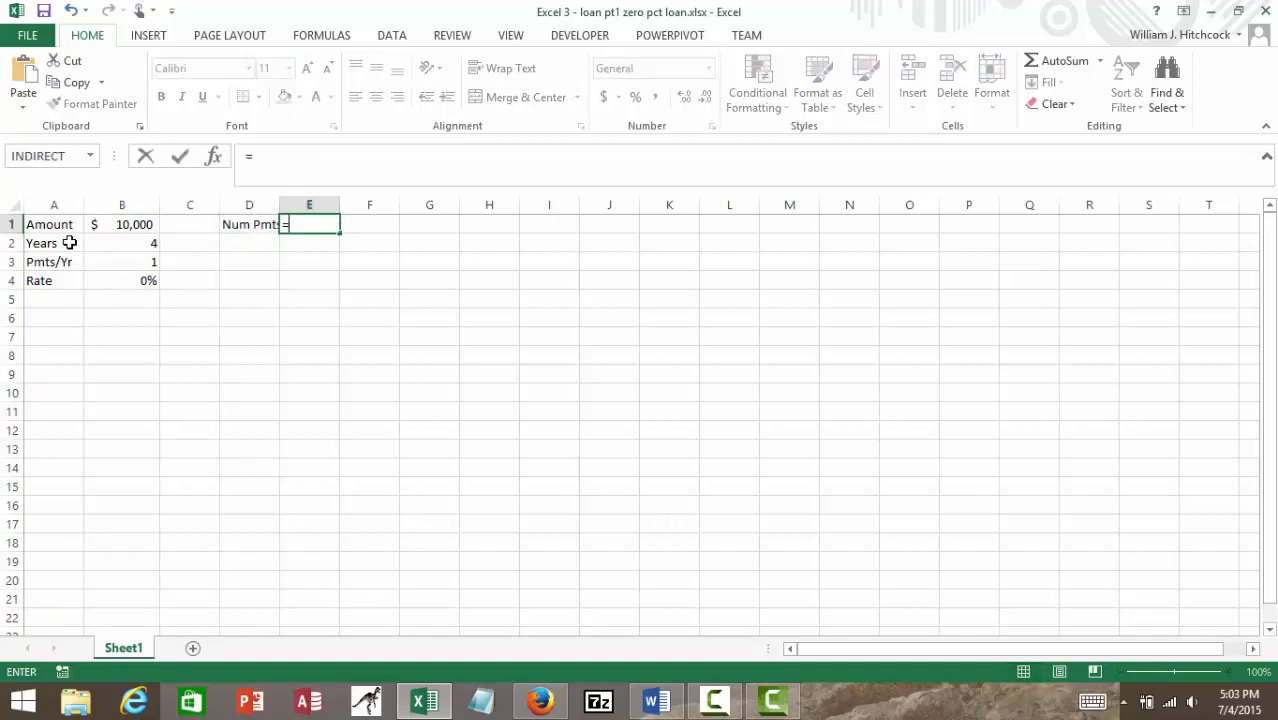
pyautogui.press('Down')
pyautogui.press('Left')
pyautogui.press('Left')
pyautogui.press('Left')
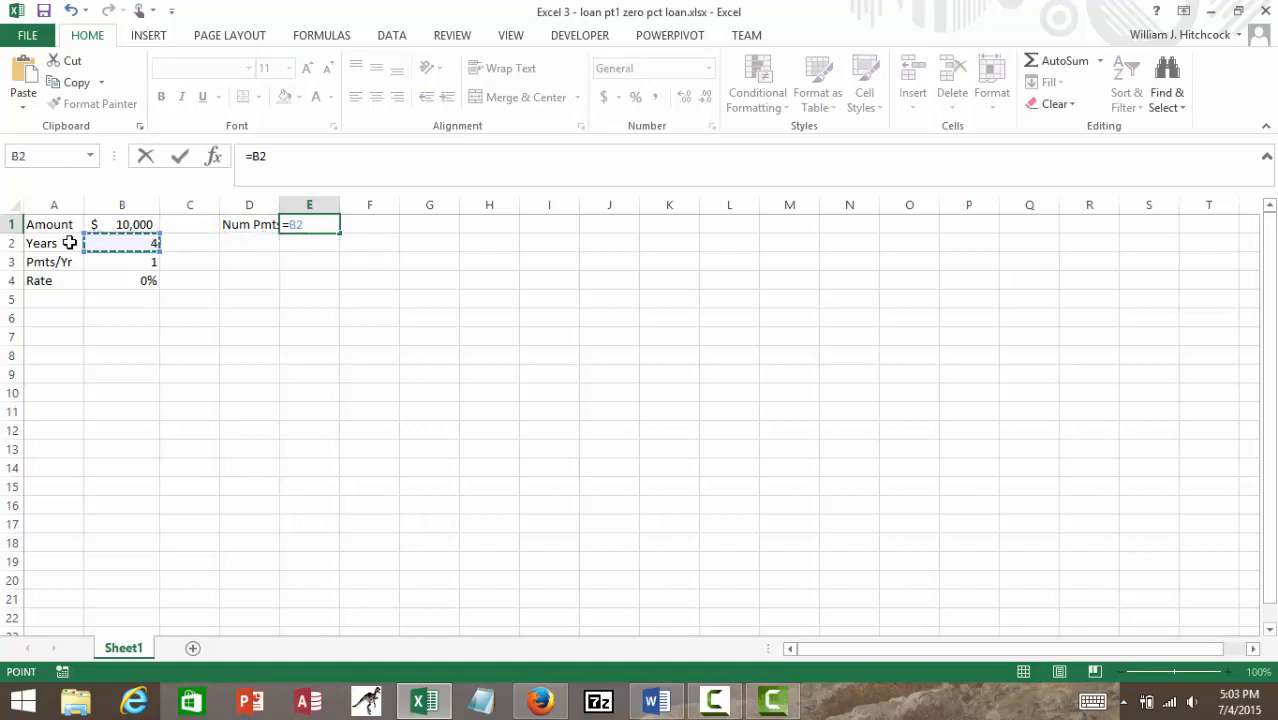
pyautogui.write('*')
pyautogui.press('Down')
pyautogui.press('Left')
pyautogui.press('Left')
pyautogui.press('Left')
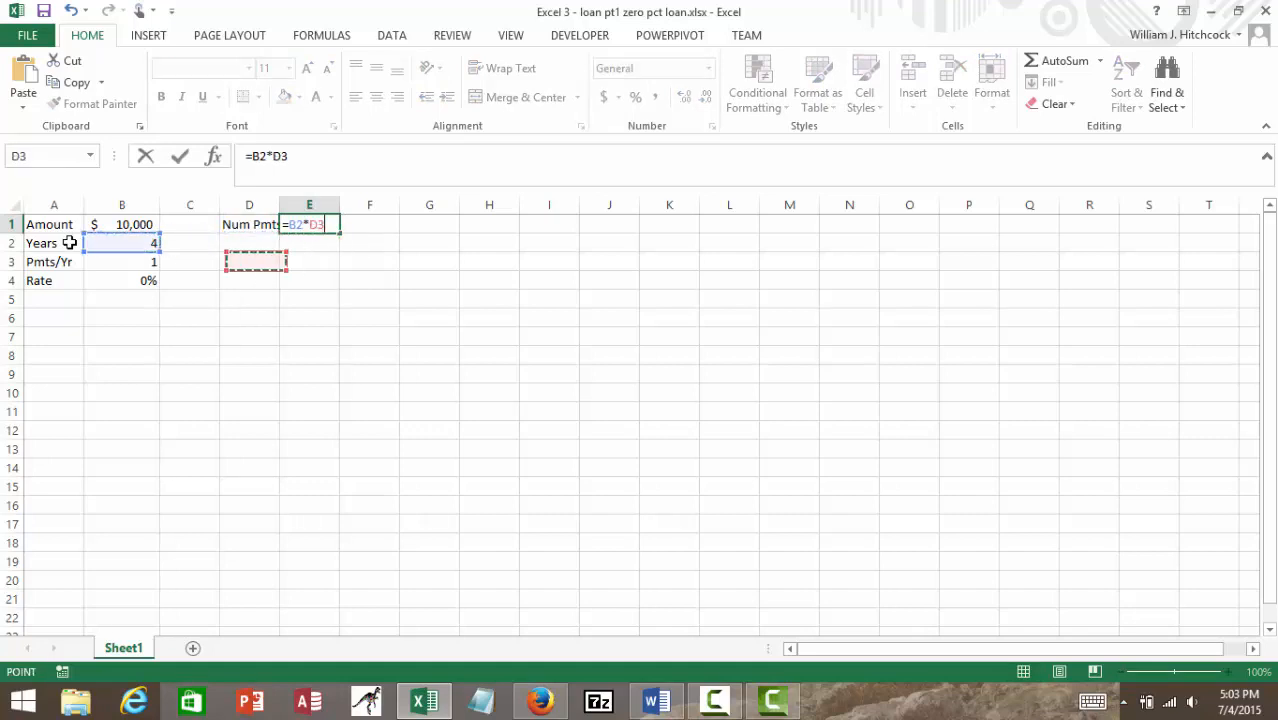
pyautogui.press('Down')
pyautogui.press('Return')
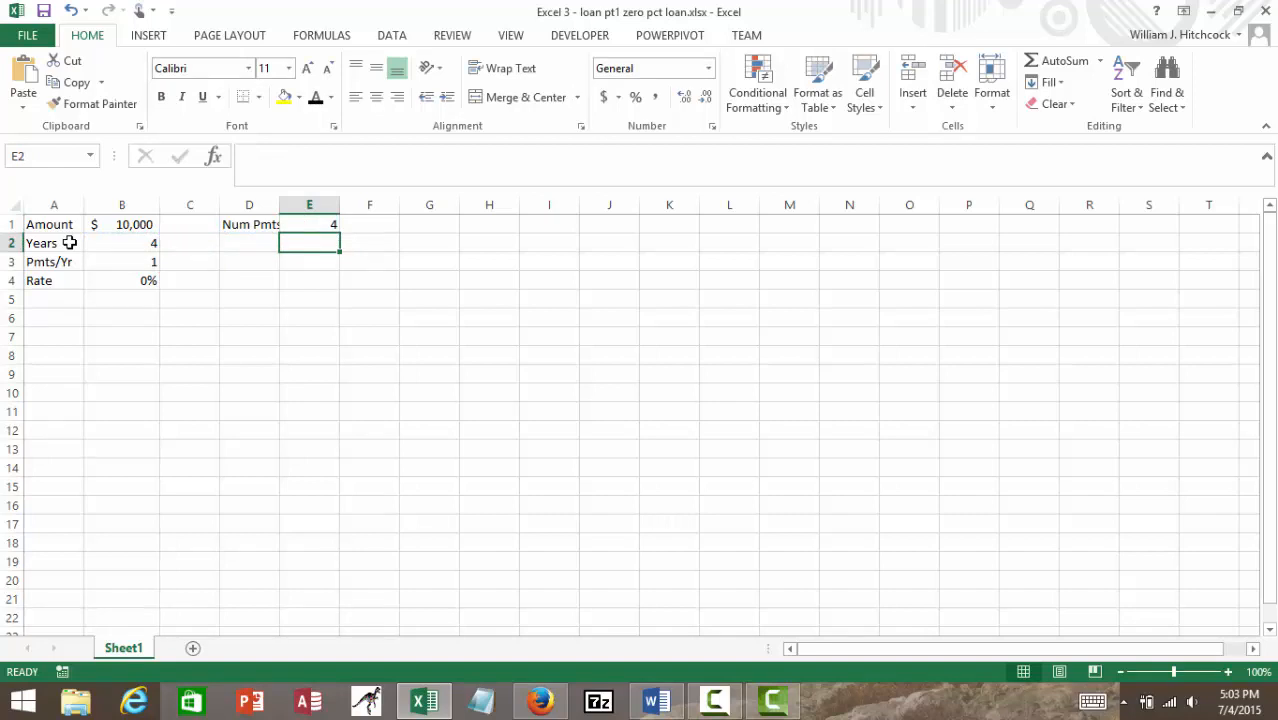
# Step: Enter the label "Per Pmt" in cell D2 for the amount of each payment
pyautogui.press('Left')
pyautogui.write('Per')
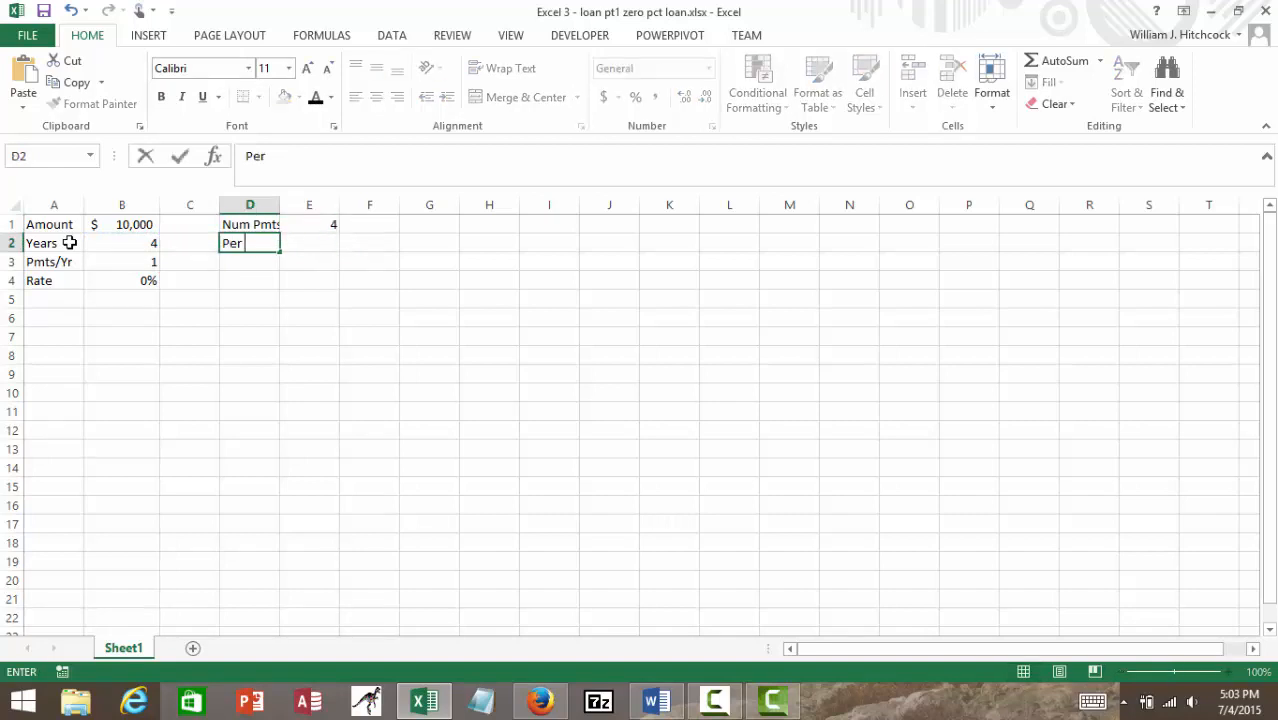
pyautogui.write(' Pmt')
pyautogui.press('Tab')
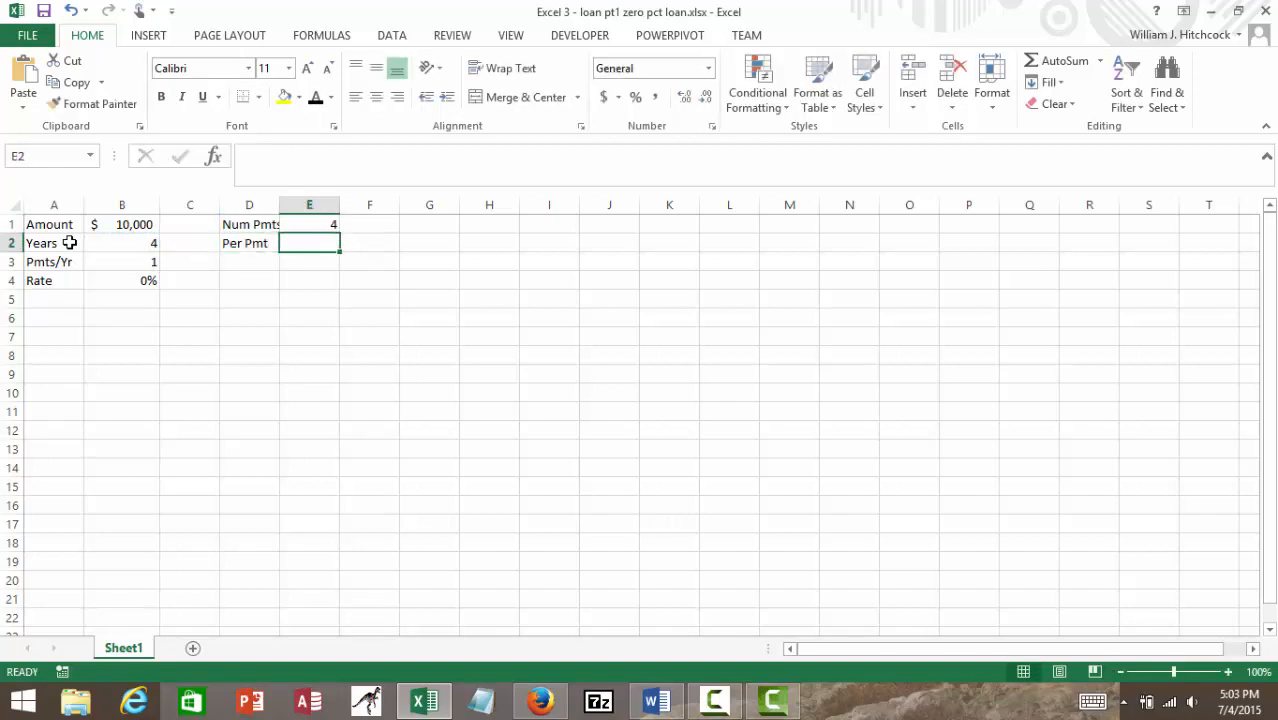
# Step: Calculate the amount per payment in E2 by dividing the loan amount by the number of payments with =B1/E1
pyautogui.write('=')
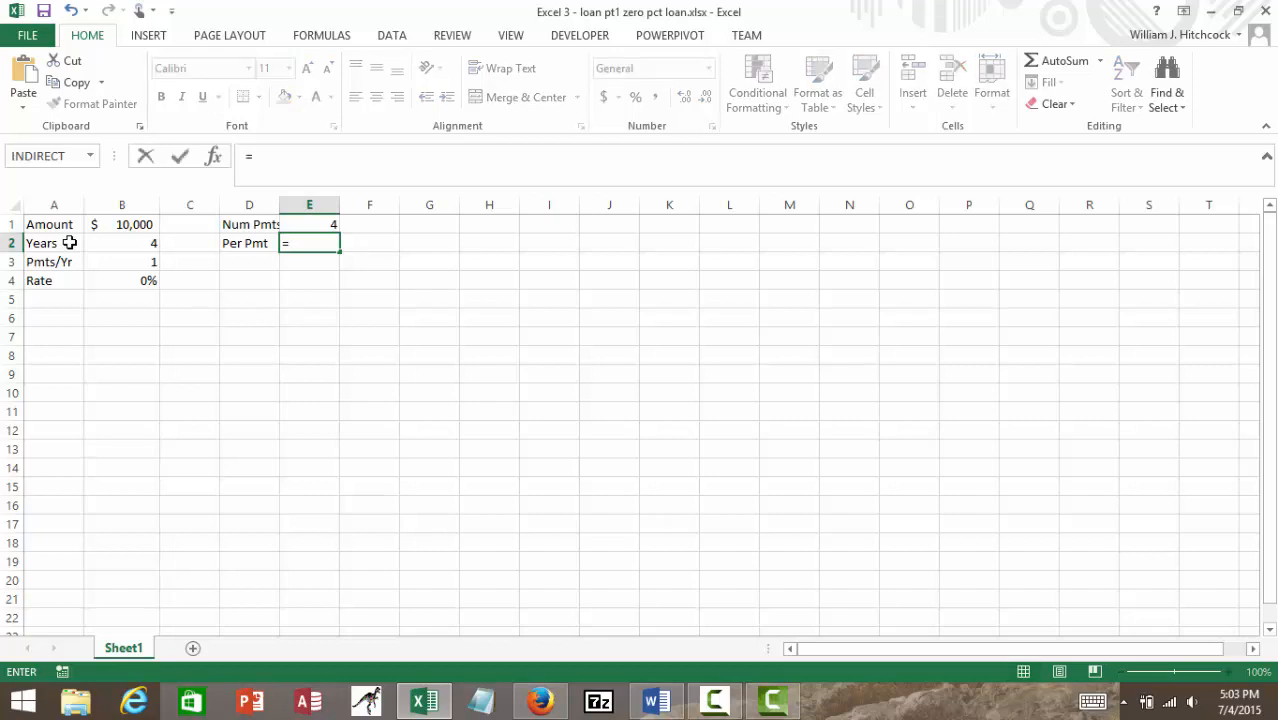
pyautogui.press('Left')
pyautogui.press('Left')
pyautogui.press('Left')
pyautogui.press('Up')
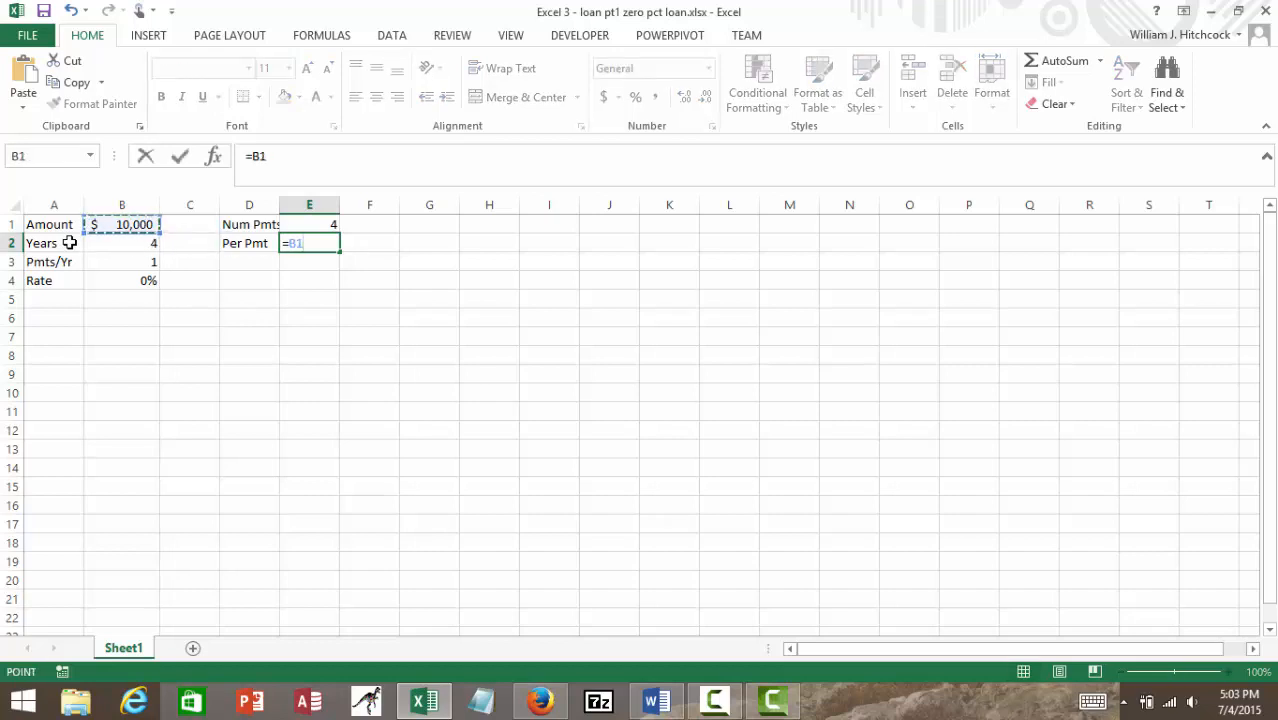
pyautogui.write('/')
pyautogui.press('Up')
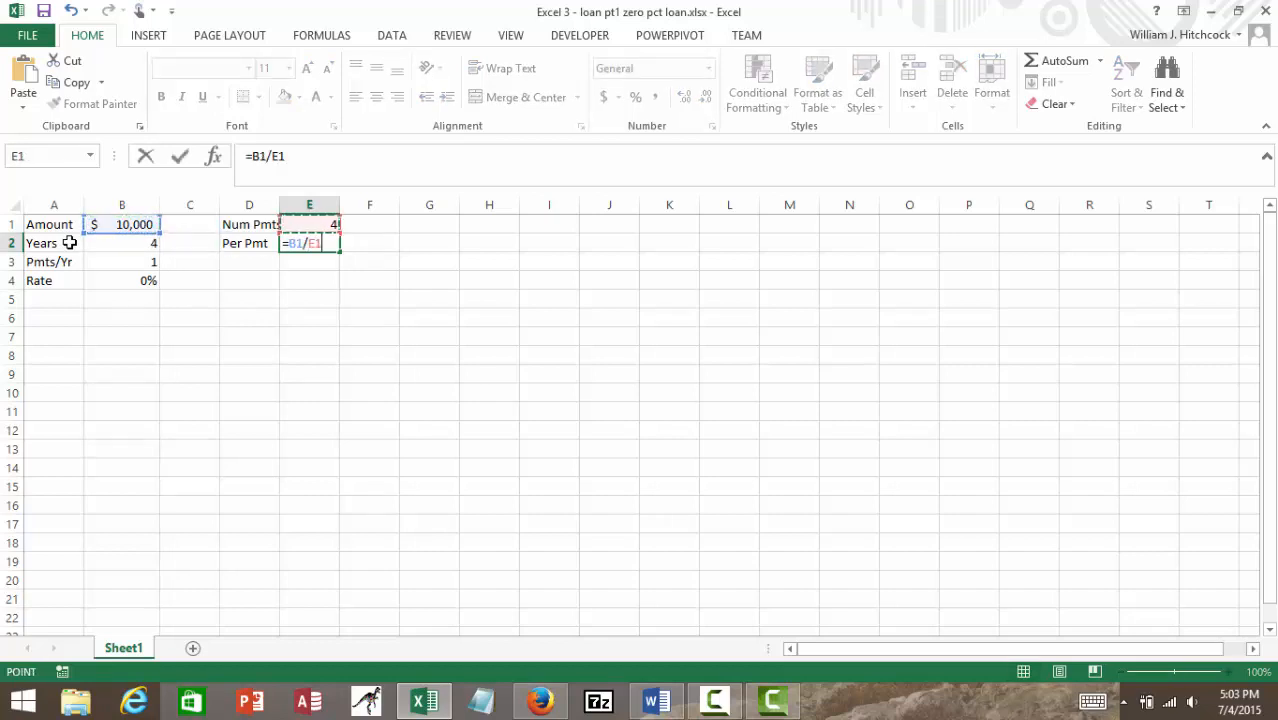
pyautogui.press('Return')
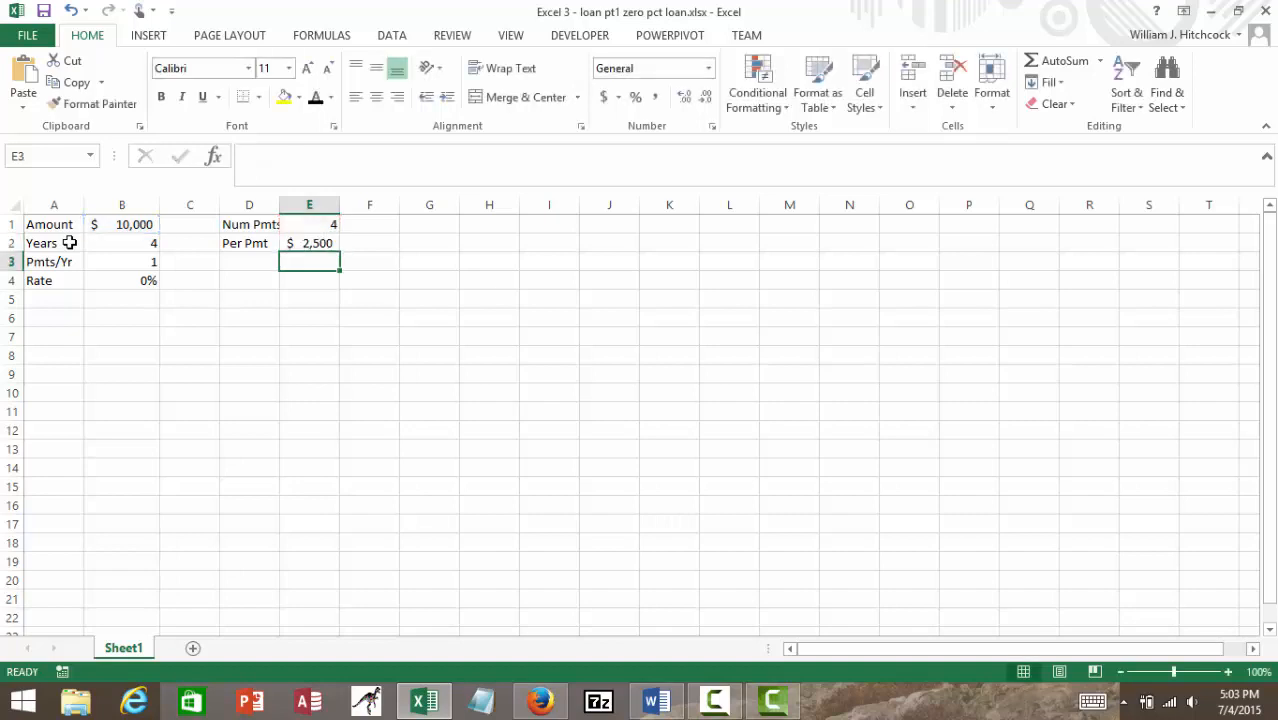
# Step: Enter the label "Total Paid" in cell D3
pyautogui.press('Left')
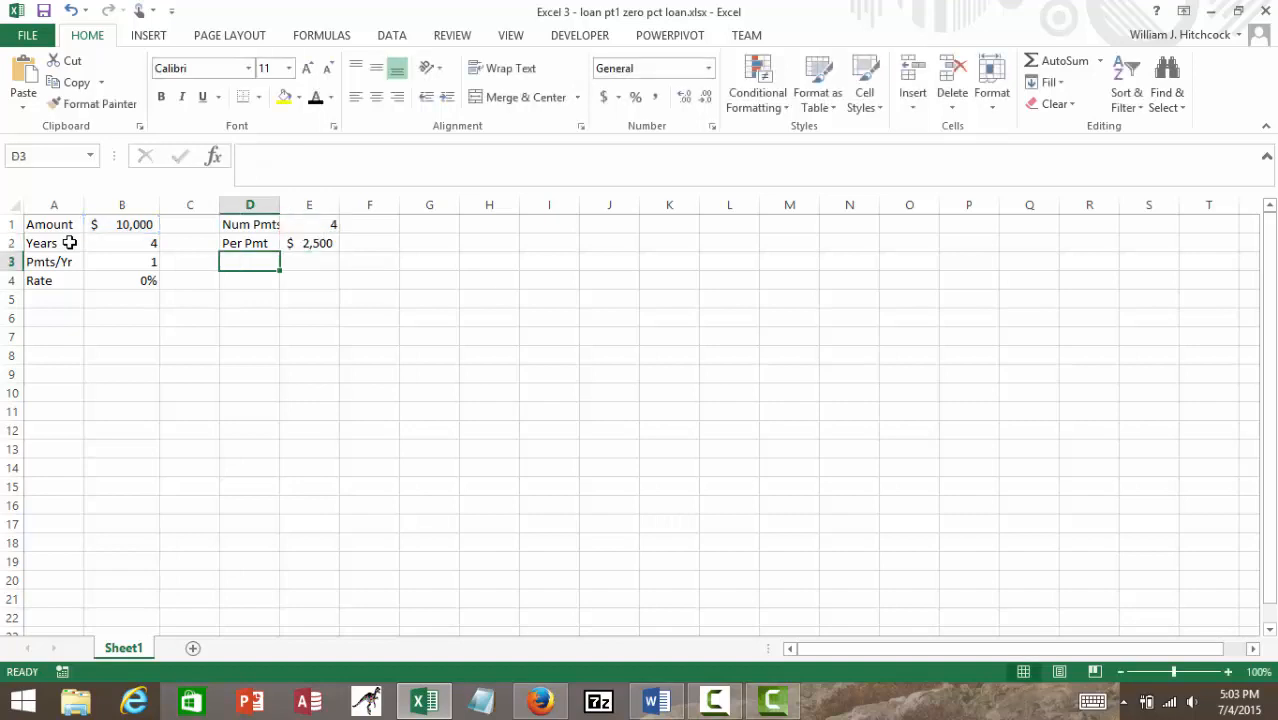
pyautogui.write('Total Pa')
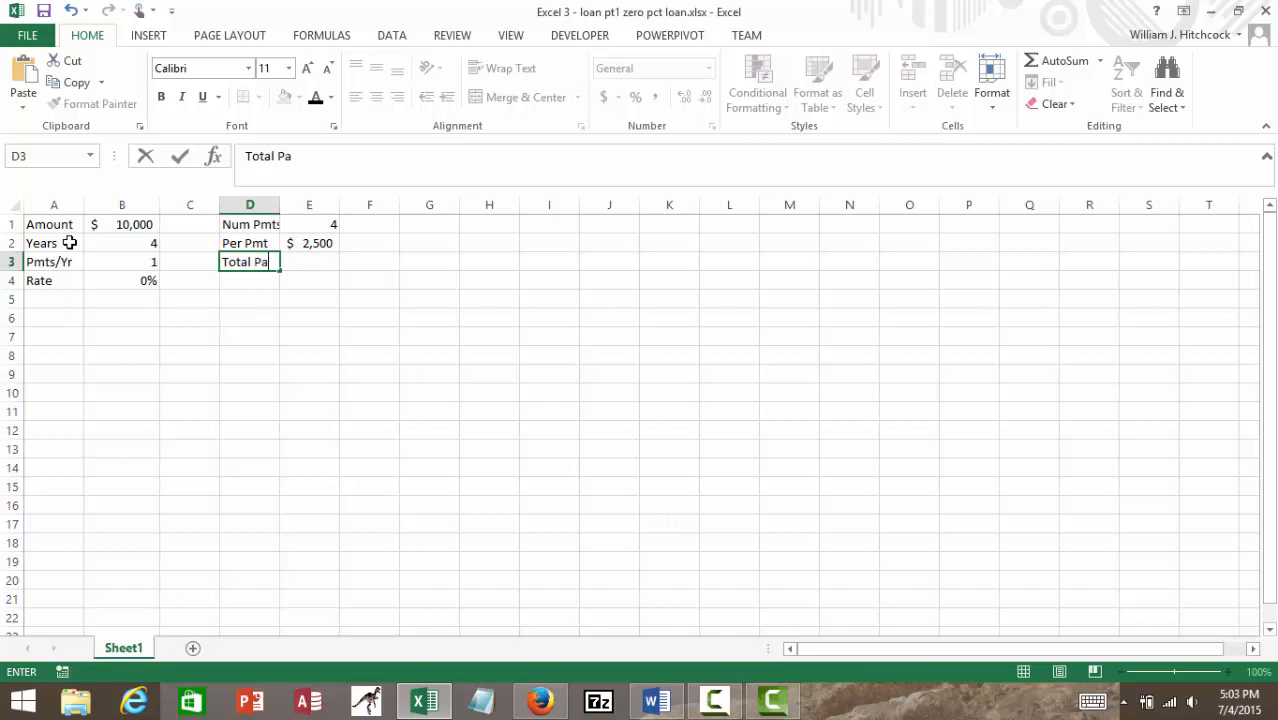
pyautogui.write('id')
pyautogui.press('Tab')
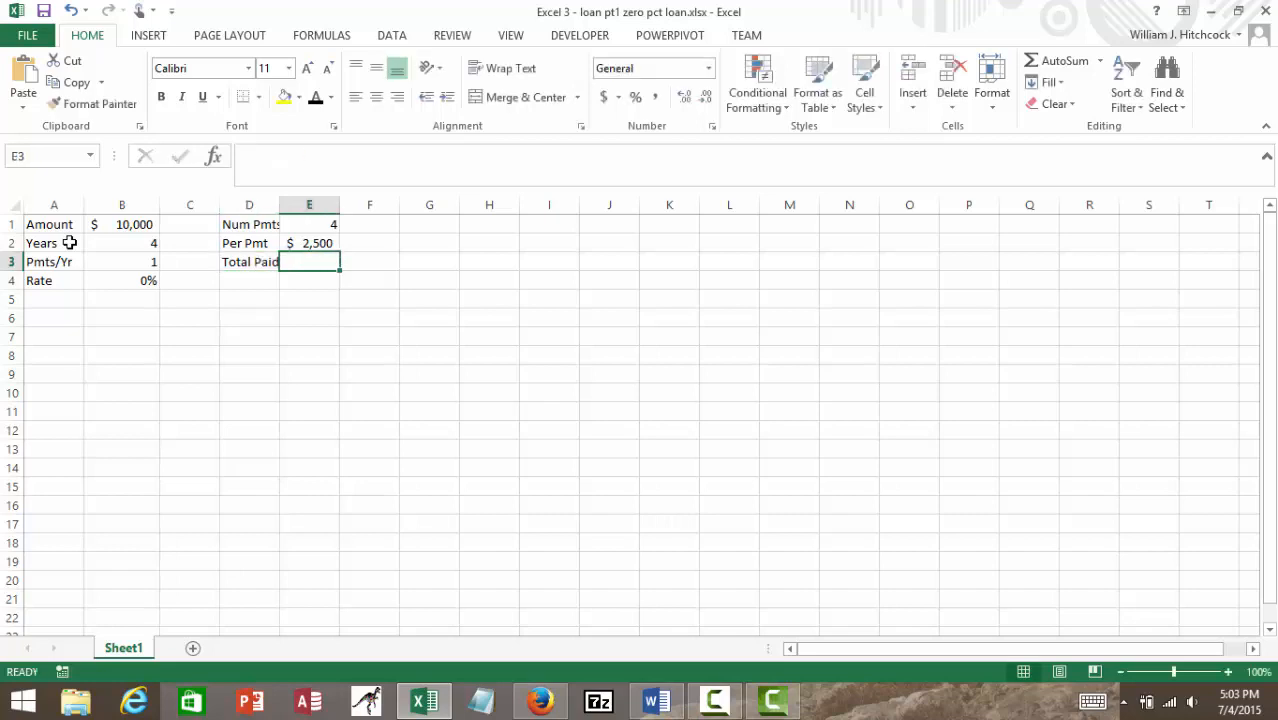
# Step: Calculate the total paid in E3 by multiplying the payment amount by the number of payments with =E2*E1
pyautogui.write('=')
pyautogui.press('Up')
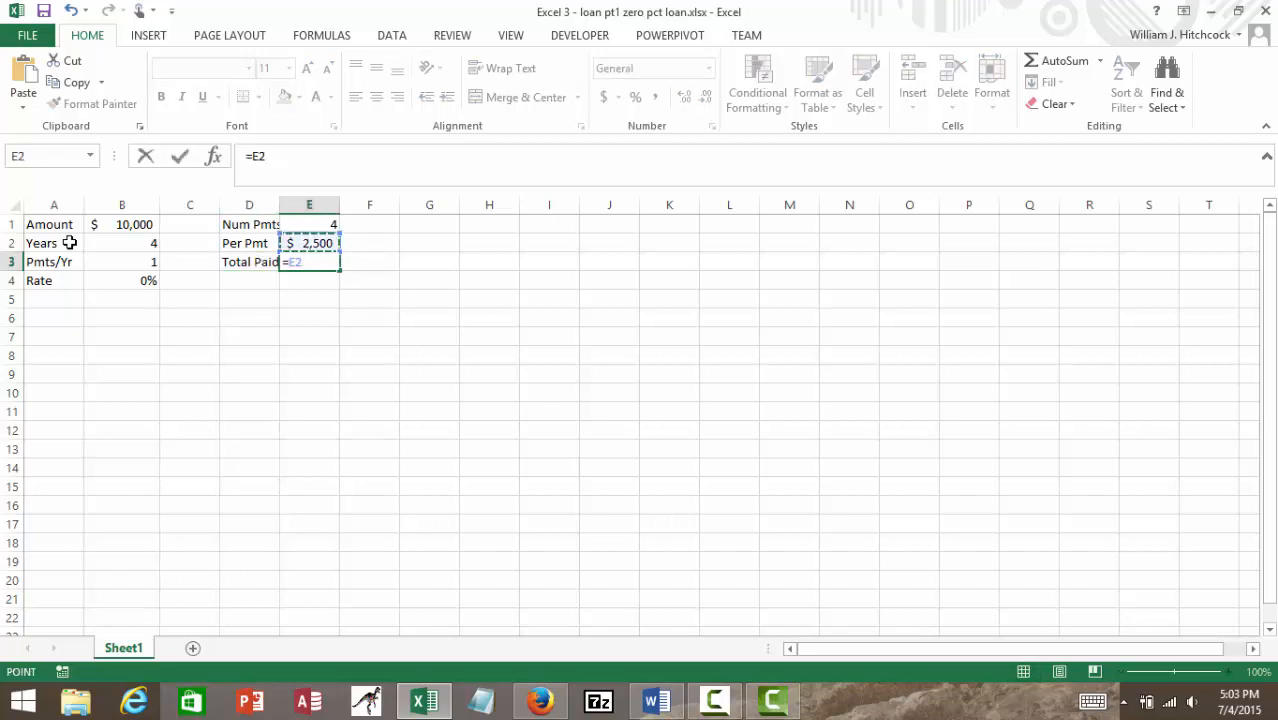
pyautogui.write('*')
pyautogui.press('Up')
pyautogui.press('Up')
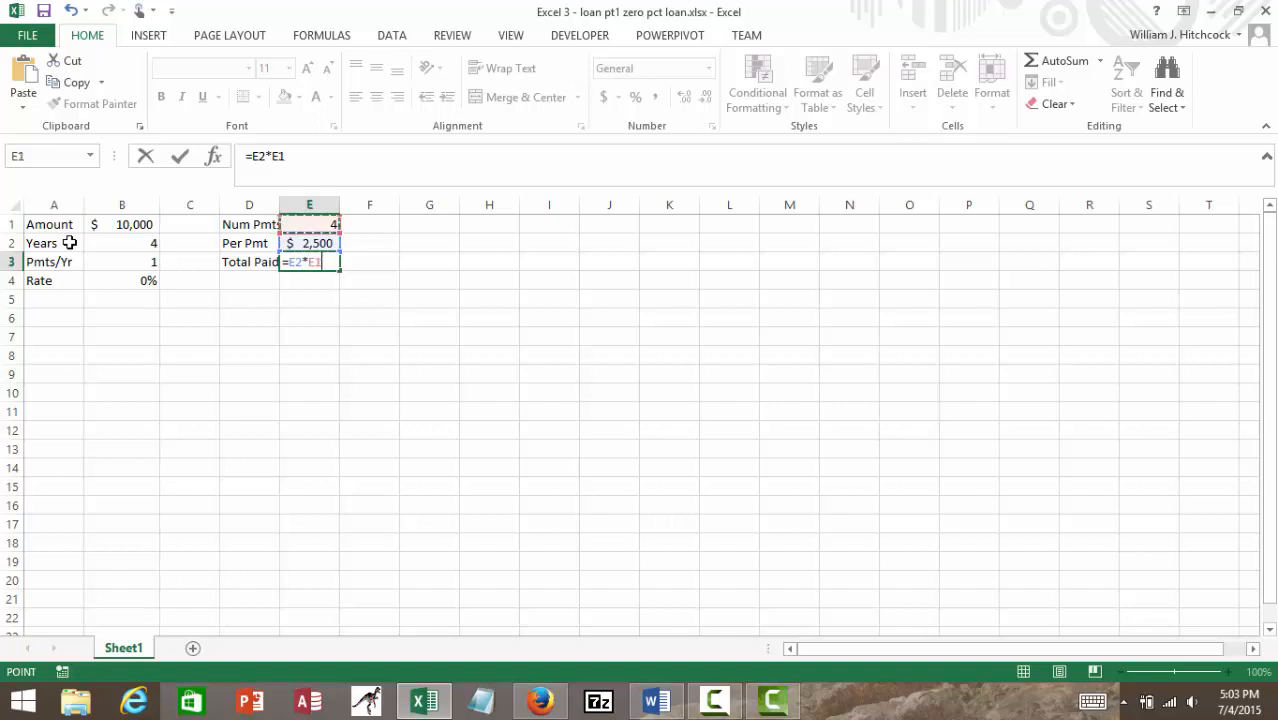
pyautogui.press('Return')
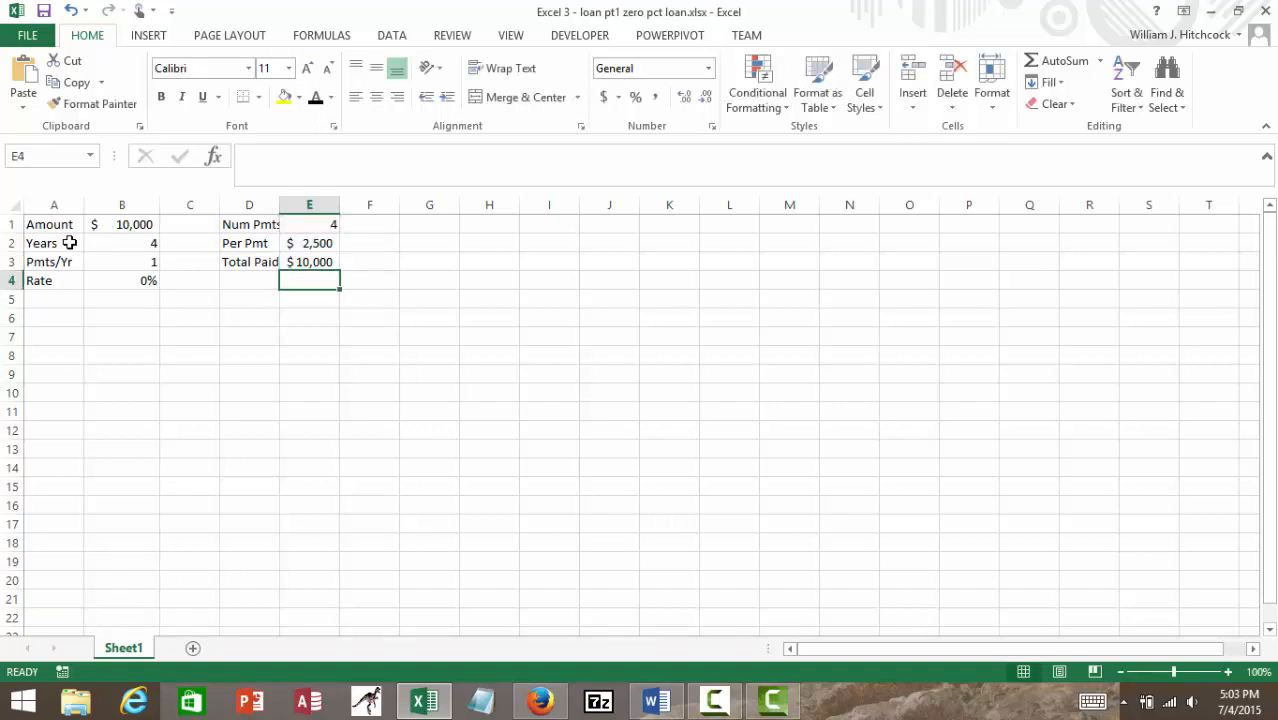
# Step: Enter the label "Total Interest" in cell D4
pyautogui.press('Left')
pyautogui.write('Total I')
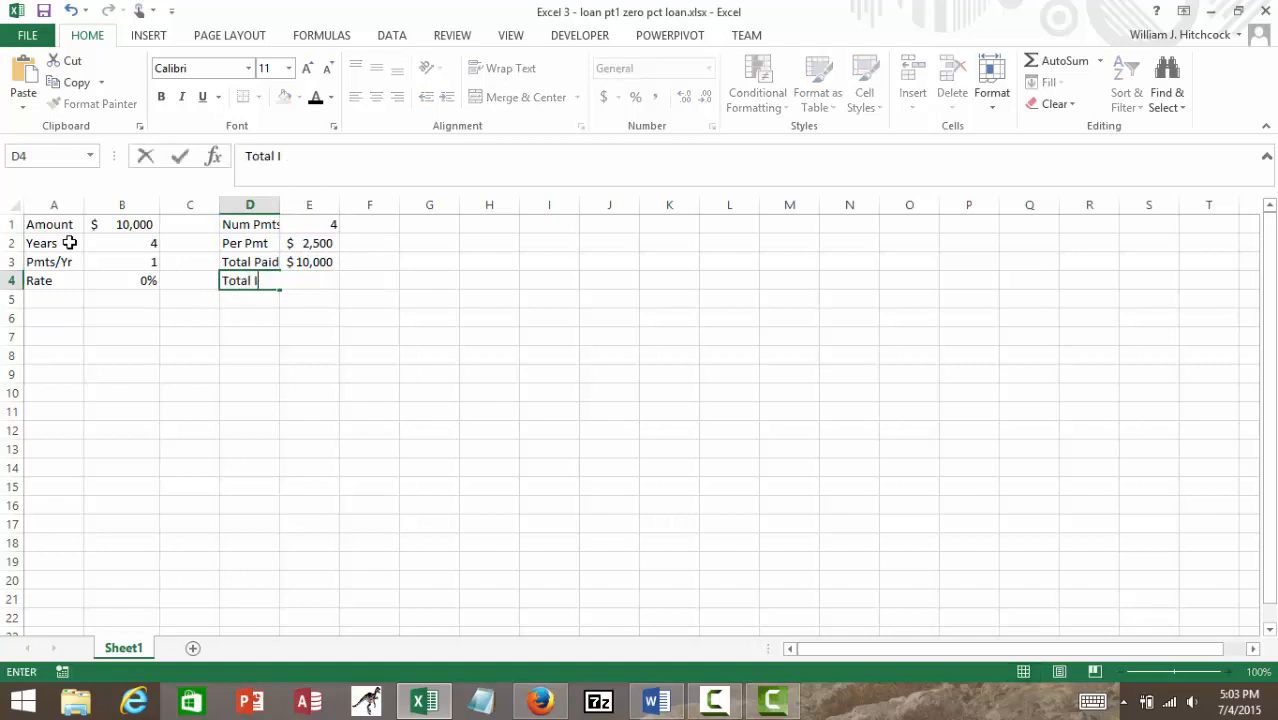
pyautogui.write('nterest')
pyautogui.press('Right')
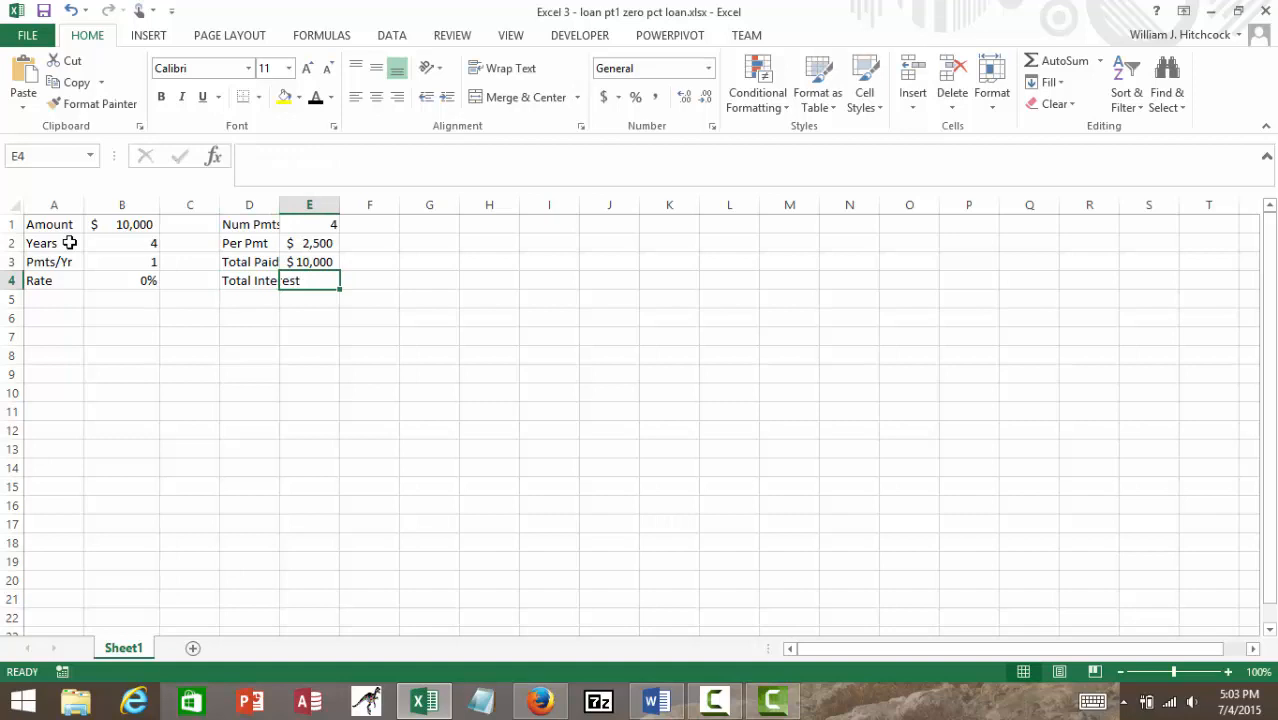
# Step: Calculate the total interest in E4 by subtracting the loan amount from the total paid with =E3-B1
pyautogui.press('Left')
pyautogui.press('Right')
pyautogui.write('=')
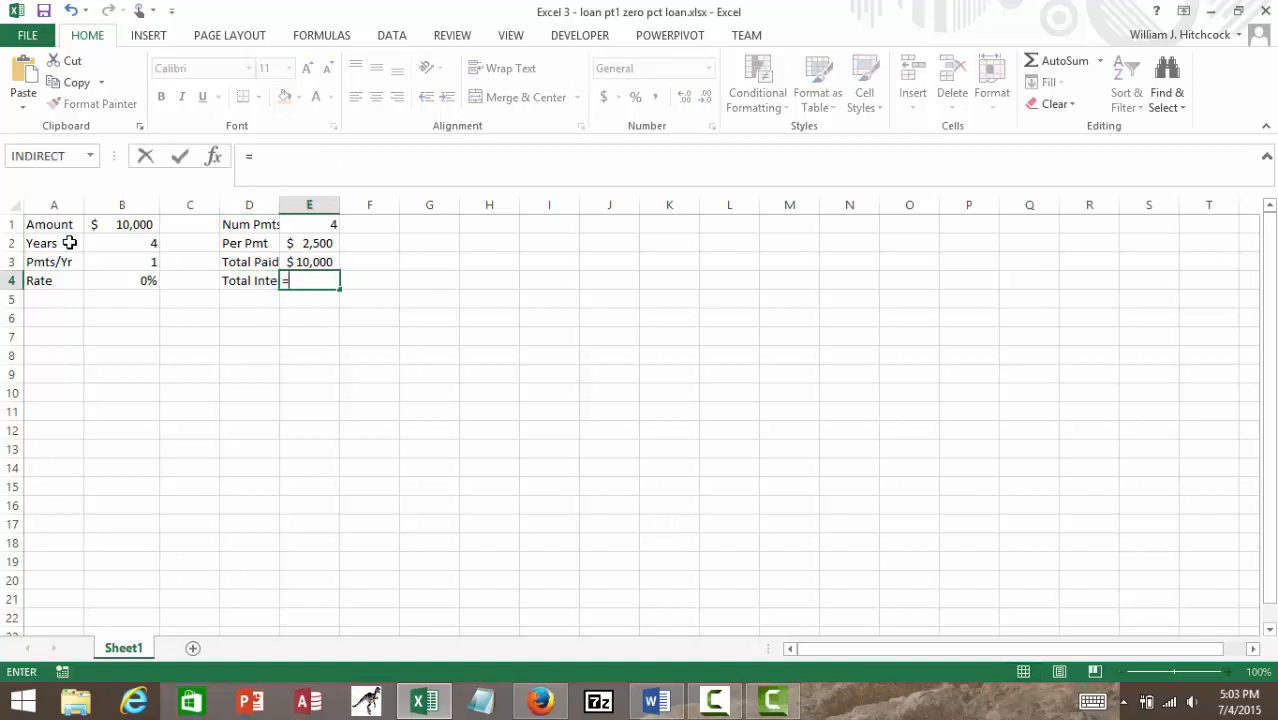
pyautogui.press('Up')
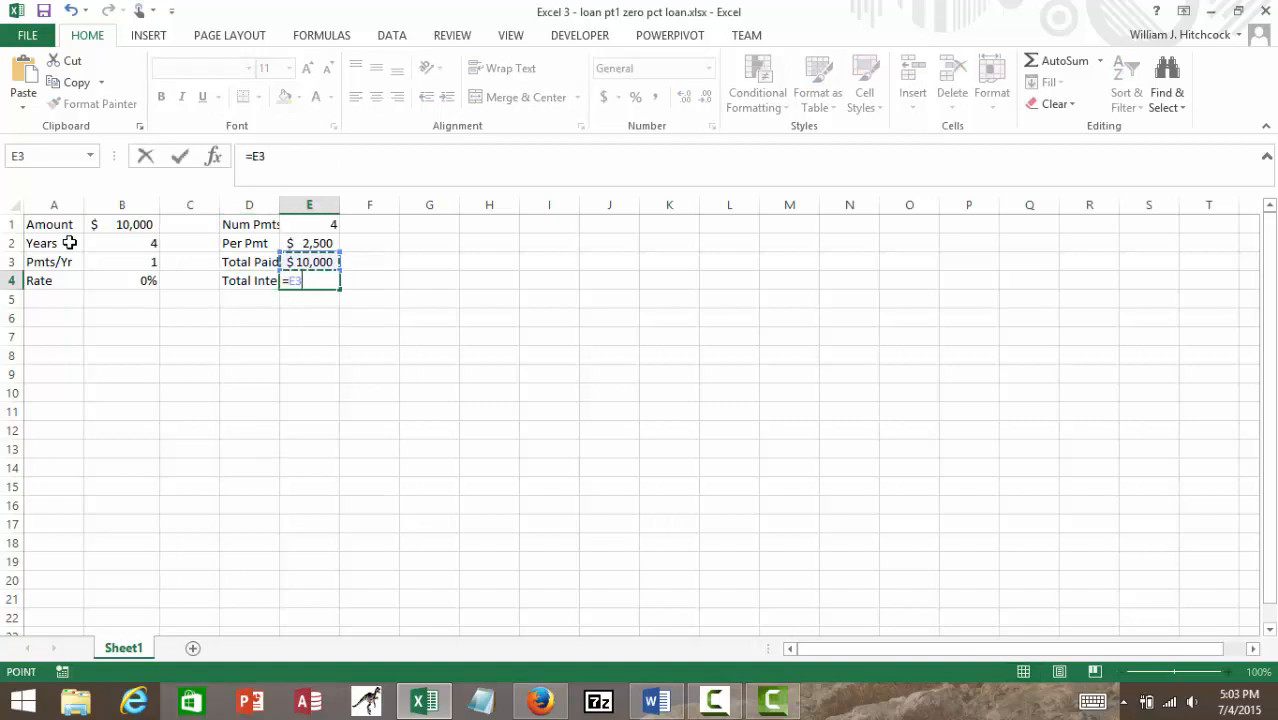
pyautogui.write('-')
pyautogui.press('Up')
pyautogui.press('Up')
pyautogui.press('Up')
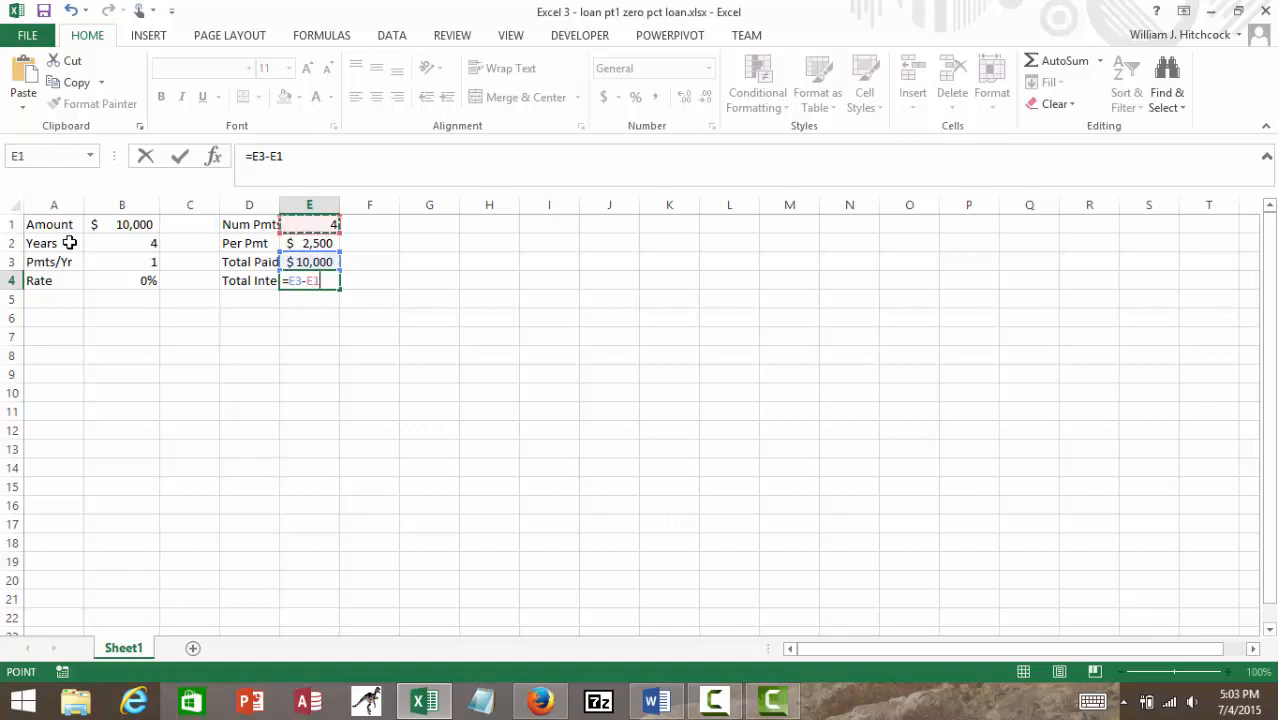
pyautogui.press('Left')
pyautogui.press('Left')
pyautogui.press('Left')
pyautogui.press('Return')
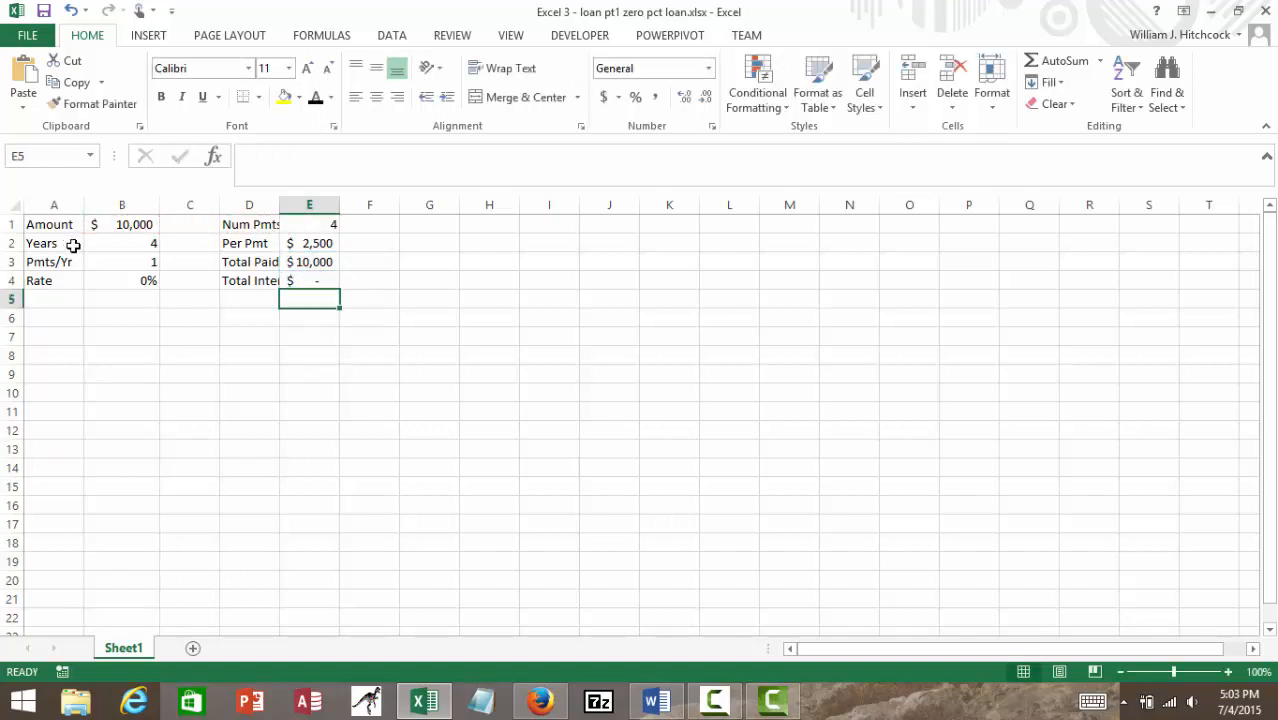
# Step: Fit the width of column D to its longest label and select E4 to review its formula
pyautogui.doubleClick(280, 205)
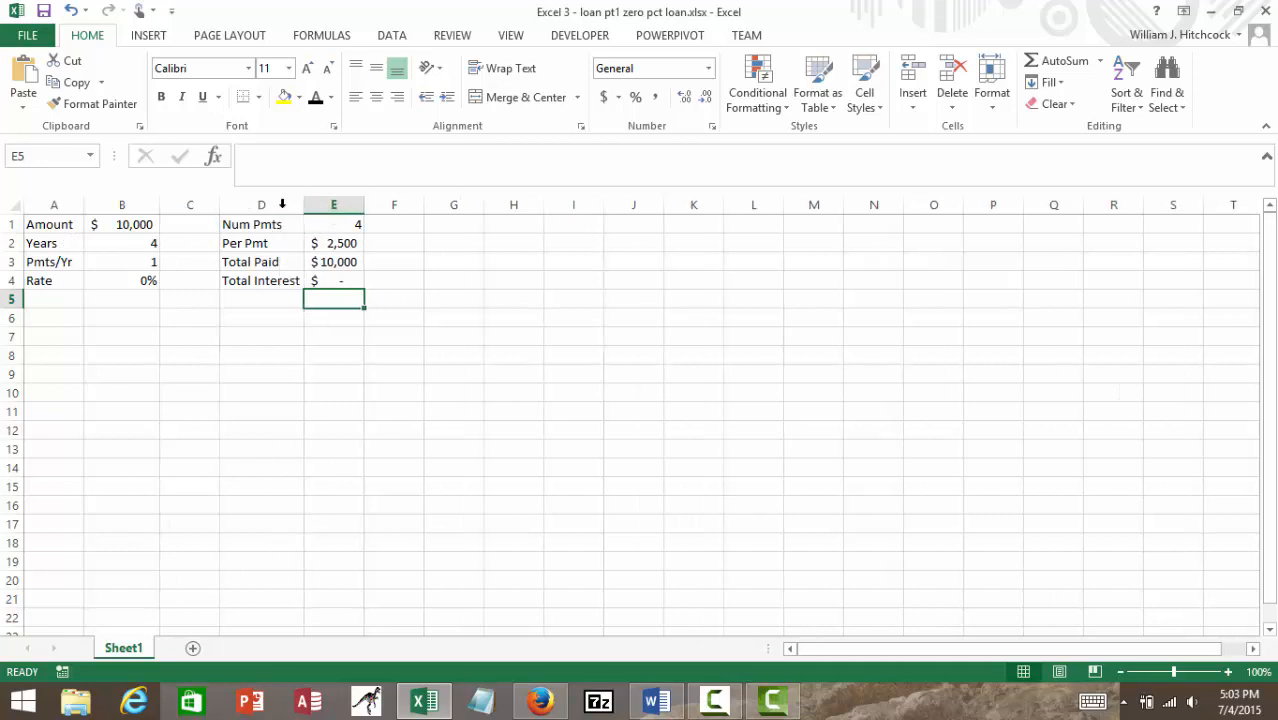
pyautogui.click(358, 282)
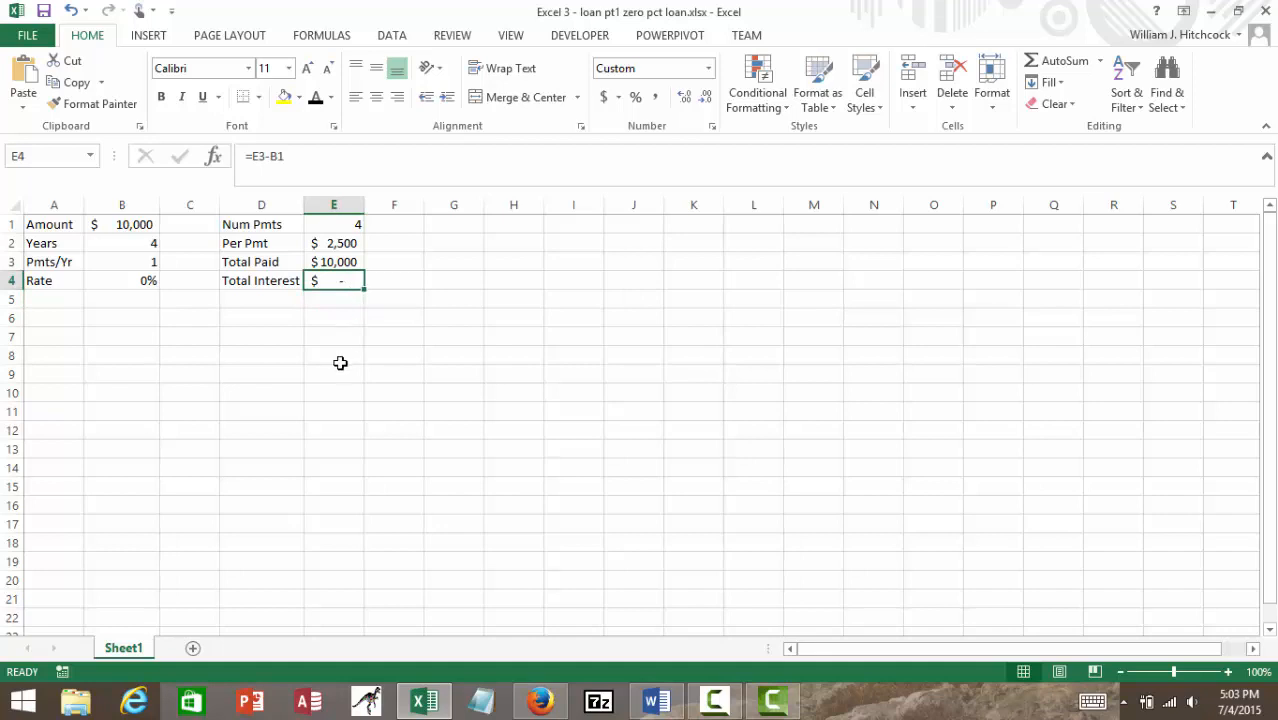
# Step: Enter the payment schedule headers "Pmt Num", "Pmt Amt", "Interest", "Principle" and "Balance" in cells A6 through E6
pyautogui.click(63, 319)
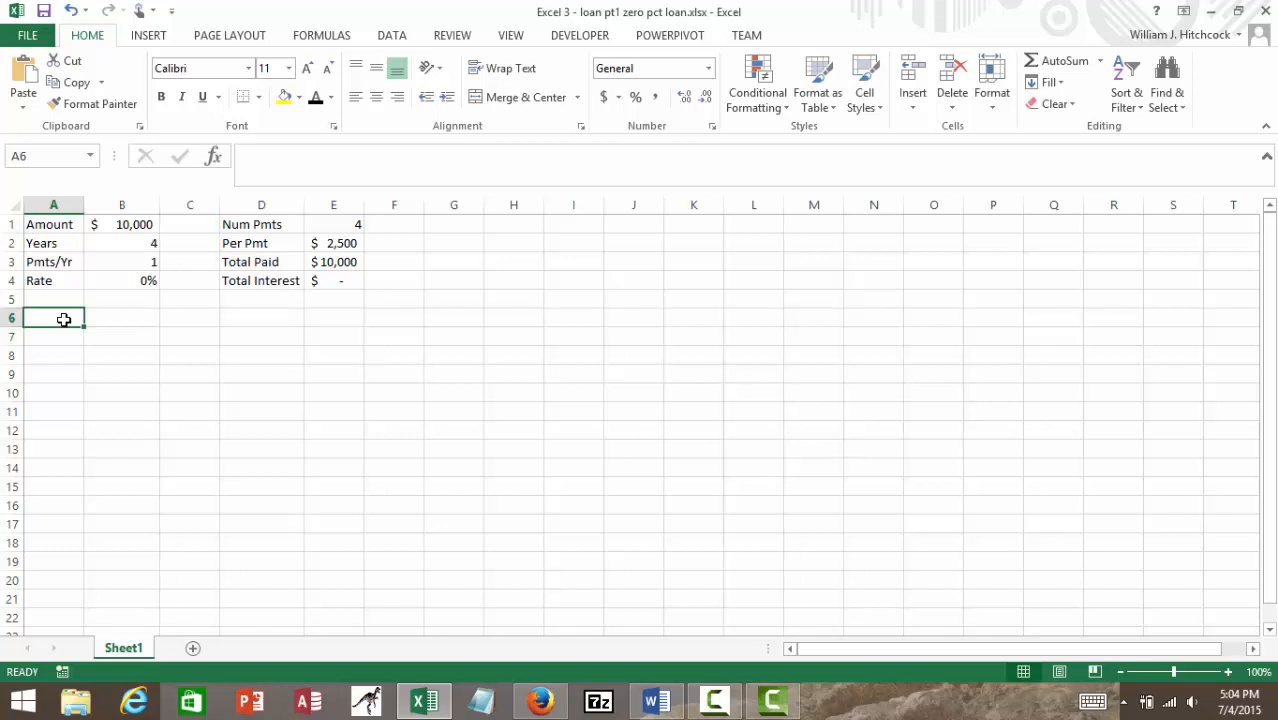
pyautogui.write('Pmt')
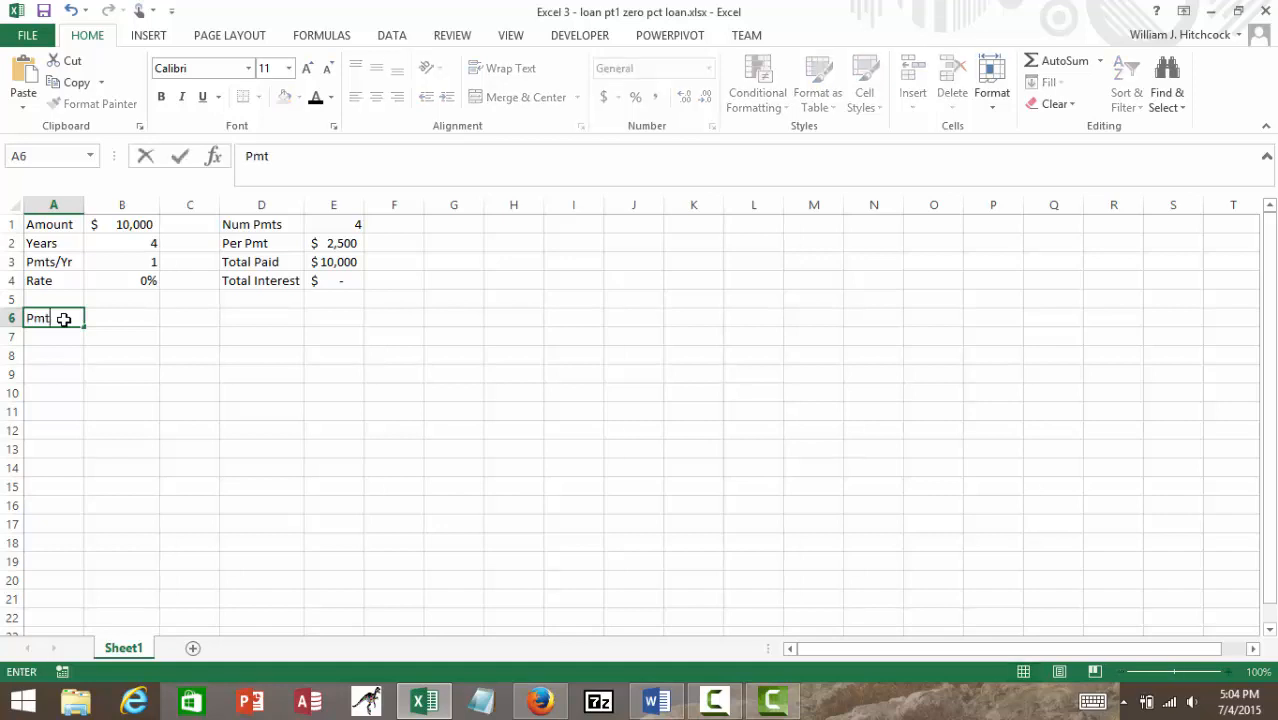
pyautogui.write(' Num')
pyautogui.press('Tab')
pyautogui.write('Pmt')
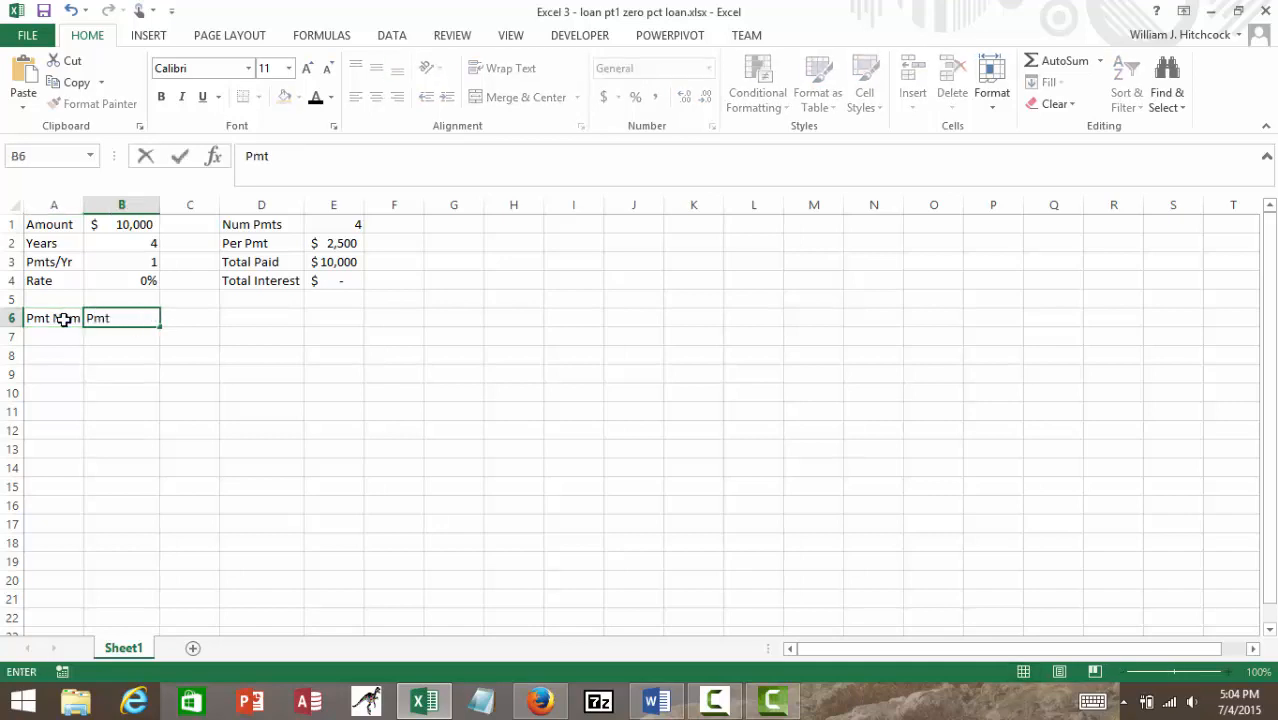
pyautogui.write(' Amt')
pyautogui.press('Tab')
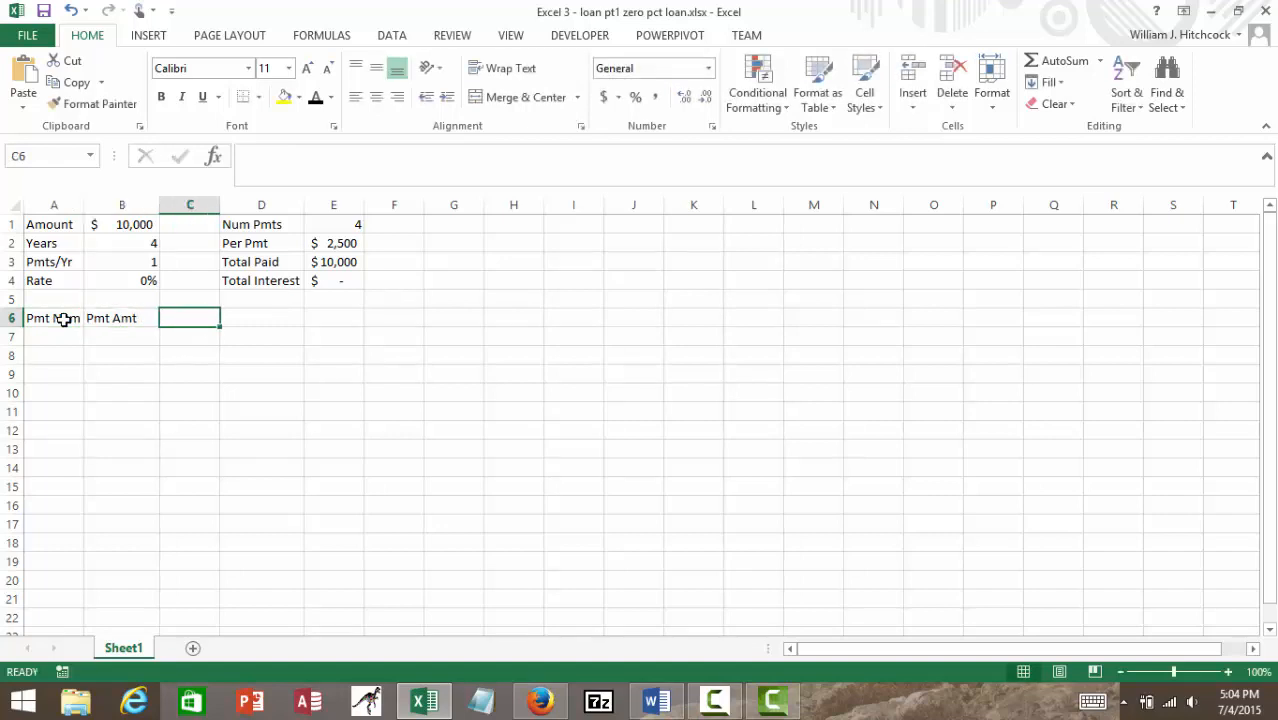
pyautogui.write('Interest')
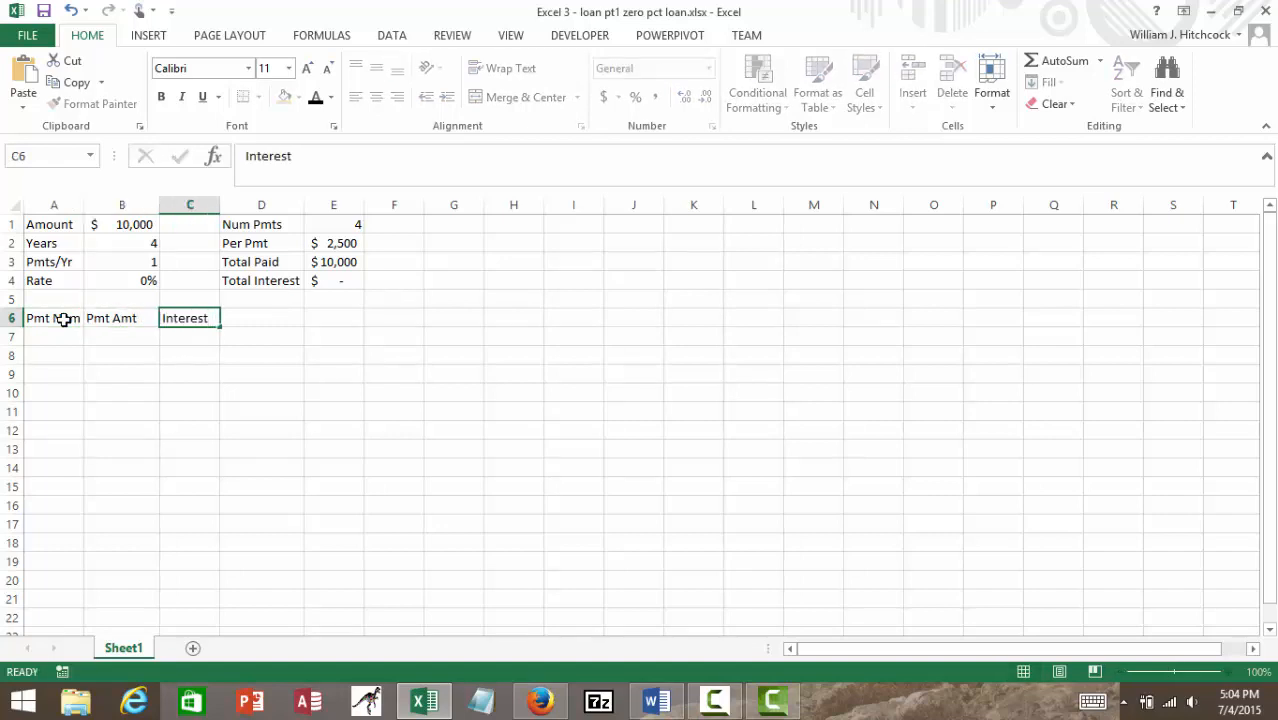
pyautogui.press('Tab')
pyautogui.write('Prin')
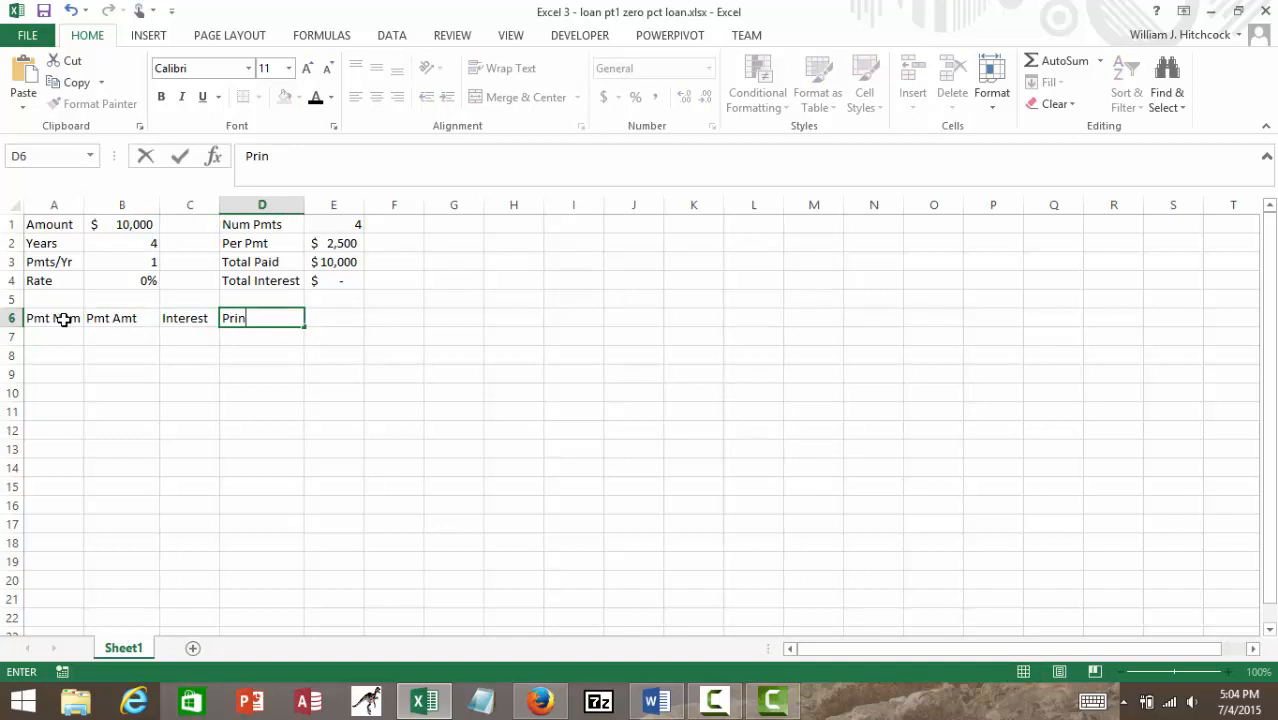
pyautogui.write('ciple')
pyautogui.press('Tab')
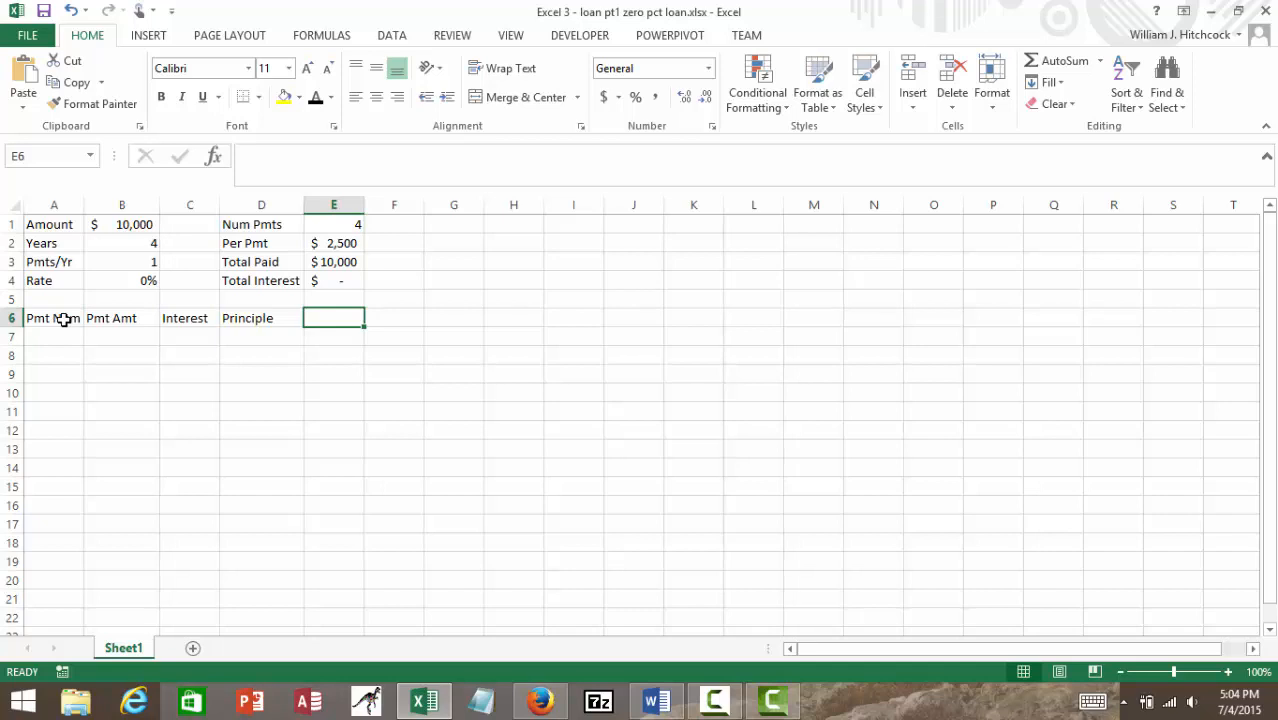
pyautogui.write('Balance')
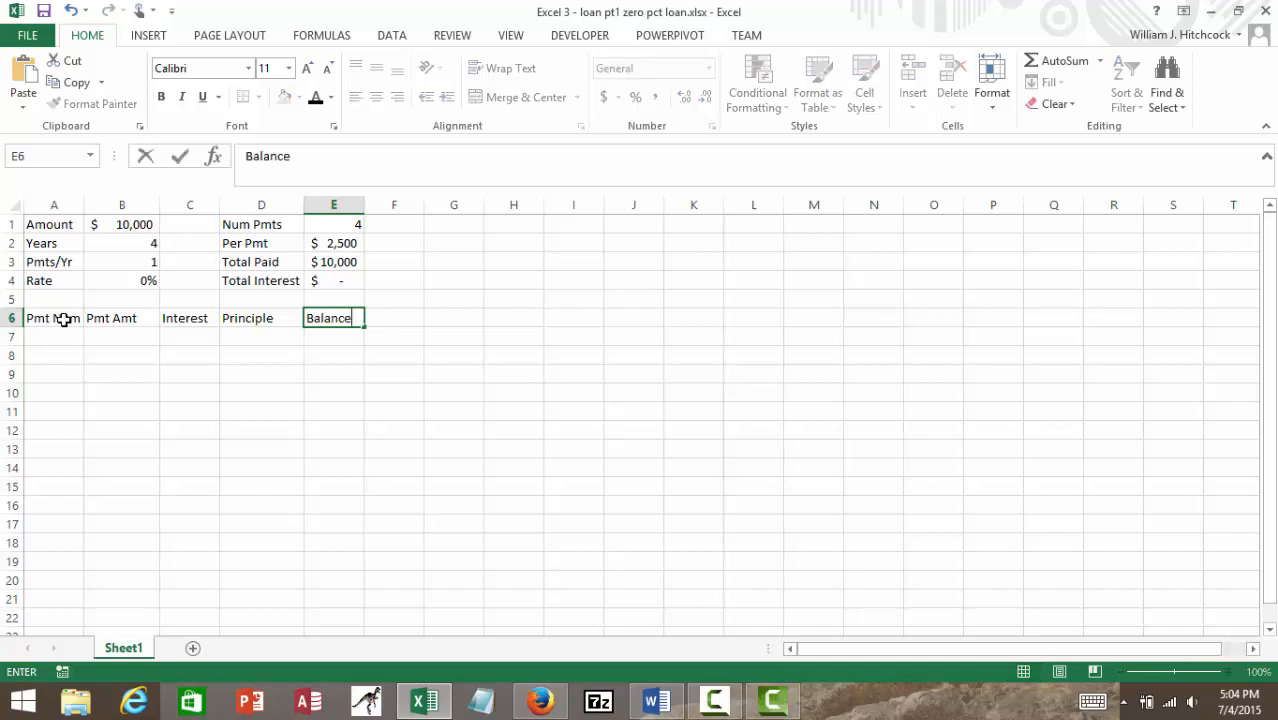
pyautogui.press('Return')
# Step: Enter 0 for the payment number, payment amount, interest and principle of the starting row in A7 through D7
pyautogui.press('Left')
pyautogui.press('Left')
pyautogui.press('Left')
pyautogui.press('Left')
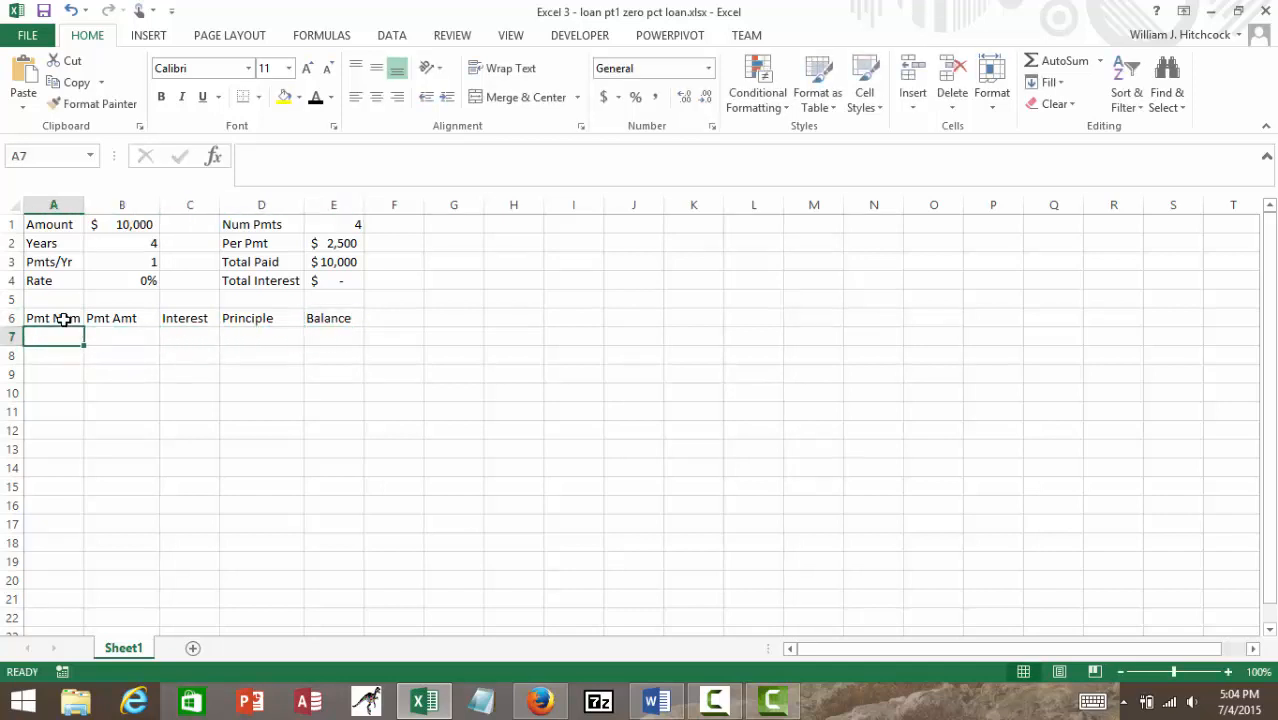
pyautogui.write('0')
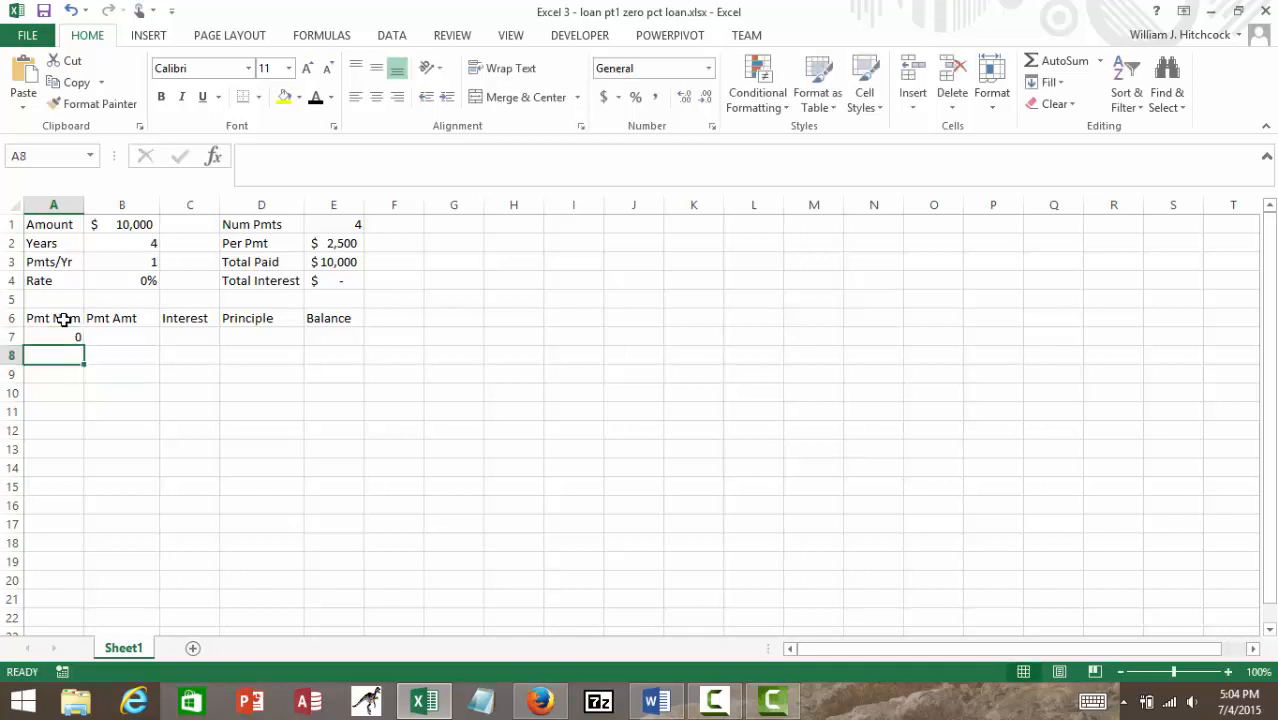
pyautogui.press('Tab')
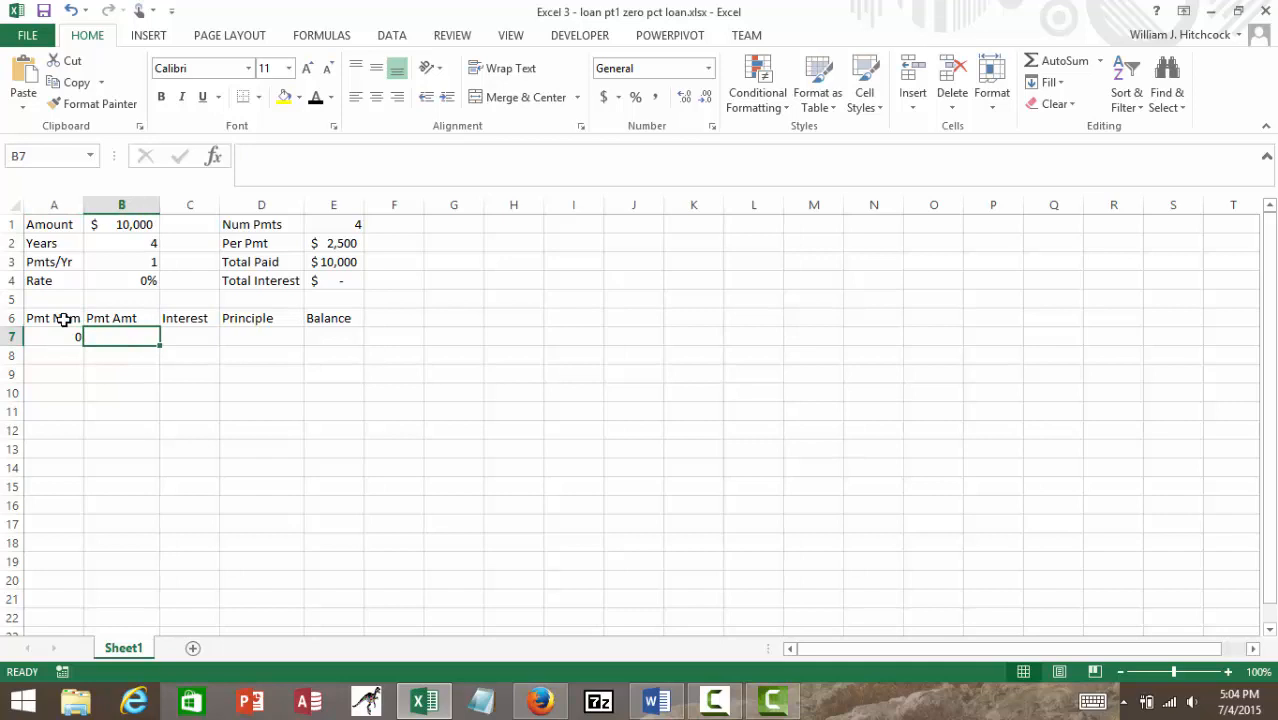
pyautogui.write('0')
pyautogui.press('Tab')
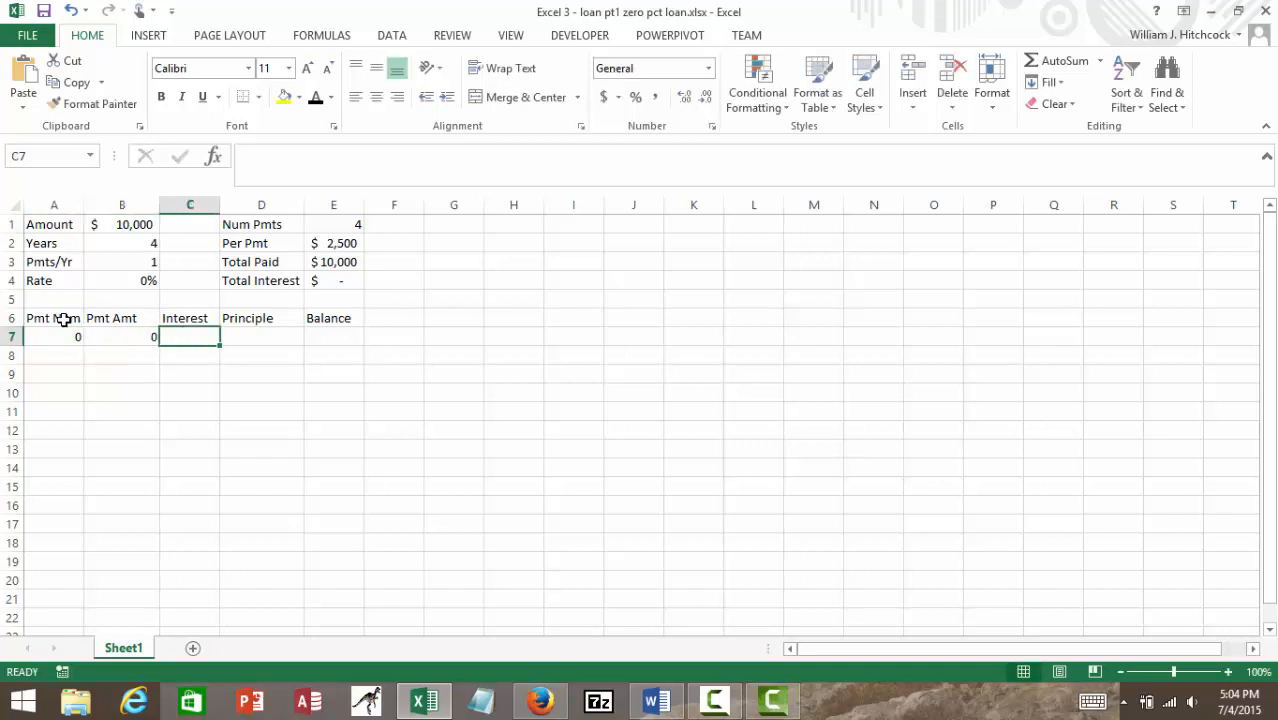
pyautogui.write('0')
pyautogui.press('Tab')
pyautogui.write('0')
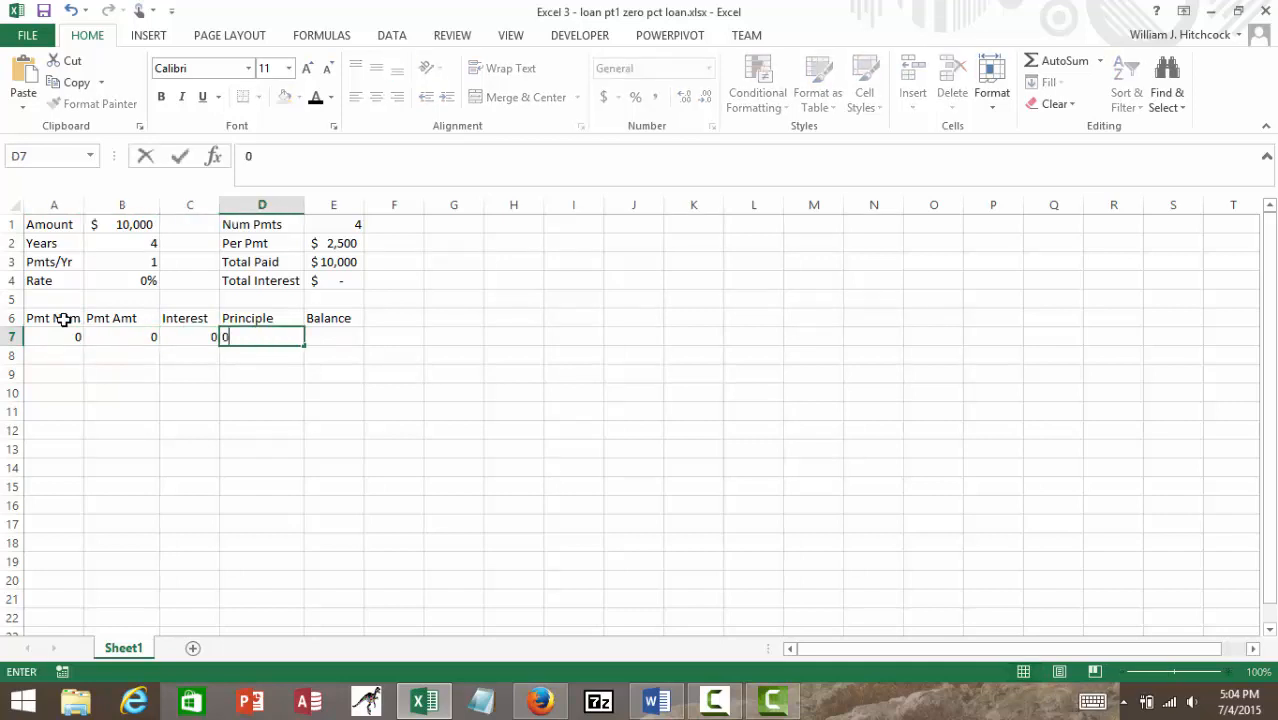
pyautogui.press('Tab')
# Step: Link the starting balance in E7 to the loan amount with =B1
pyautogui.write('=')
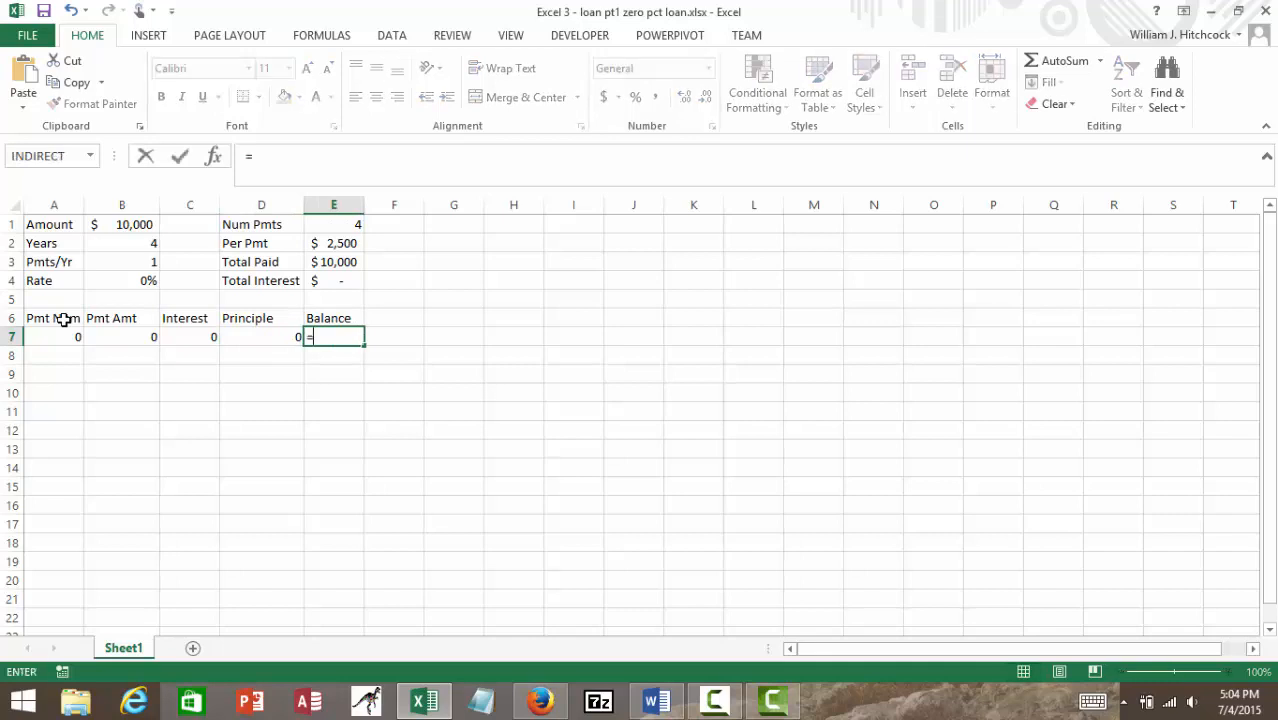
pyautogui.press('Up')
pyautogui.press('Up')
pyautogui.press('Up')
pyautogui.press('Up')
pyautogui.press('Up')
pyautogui.press('Up')
pyautogui.press('Left')
pyautogui.press('Left')
pyautogui.press('Left')
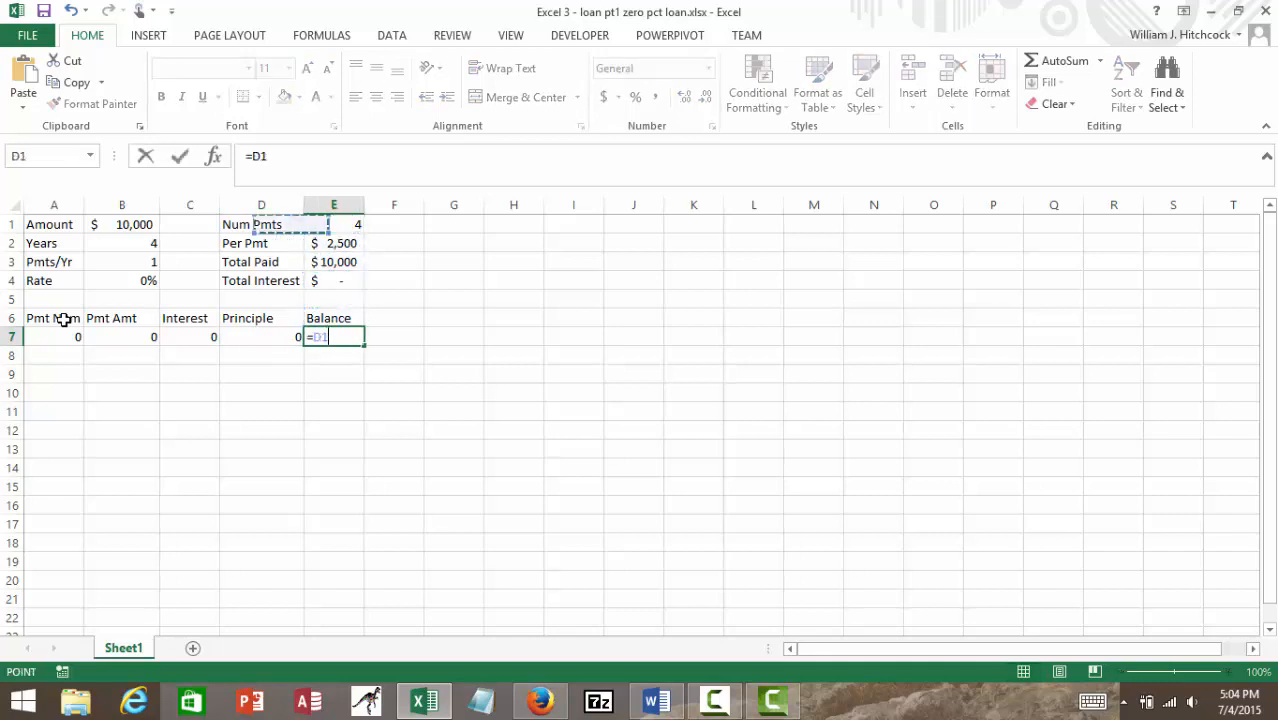
pyautogui.press('Return')
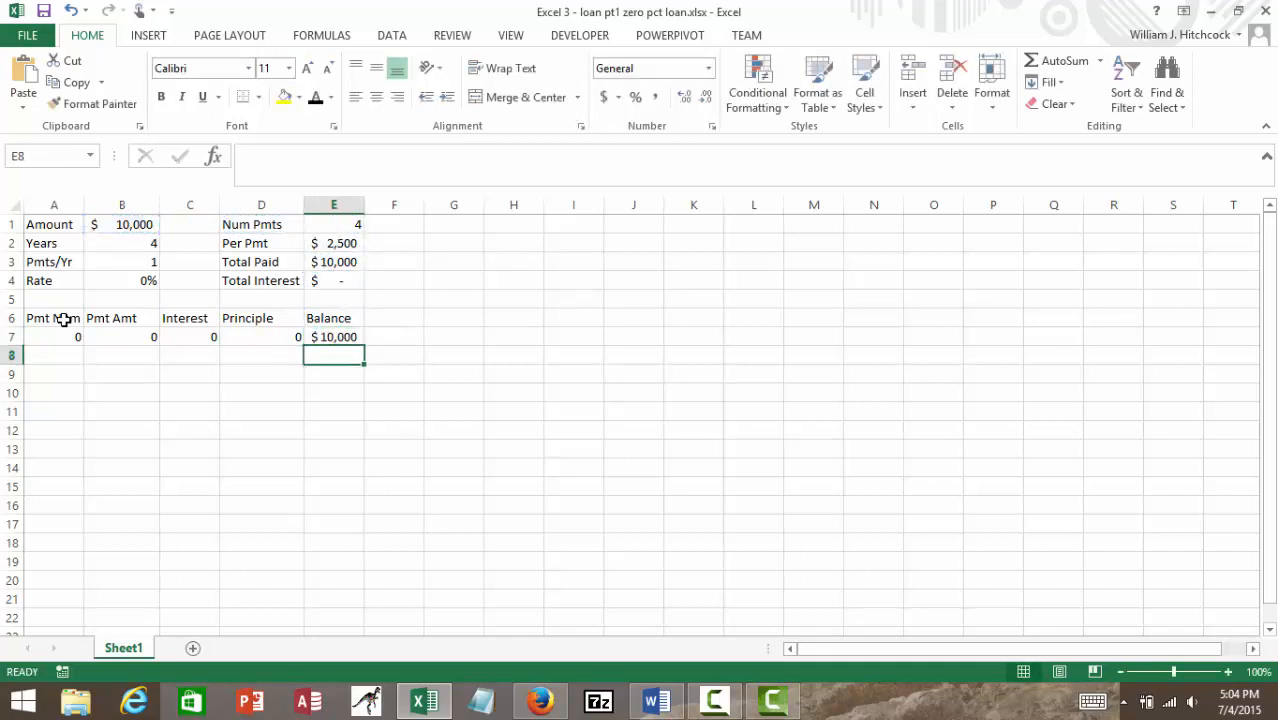
# Step: Enter the formula =A7+1 in A8 to number the first payment
pyautogui.press('Left')
pyautogui.press('Left')
pyautogui.press('Left')
pyautogui.press('Left')
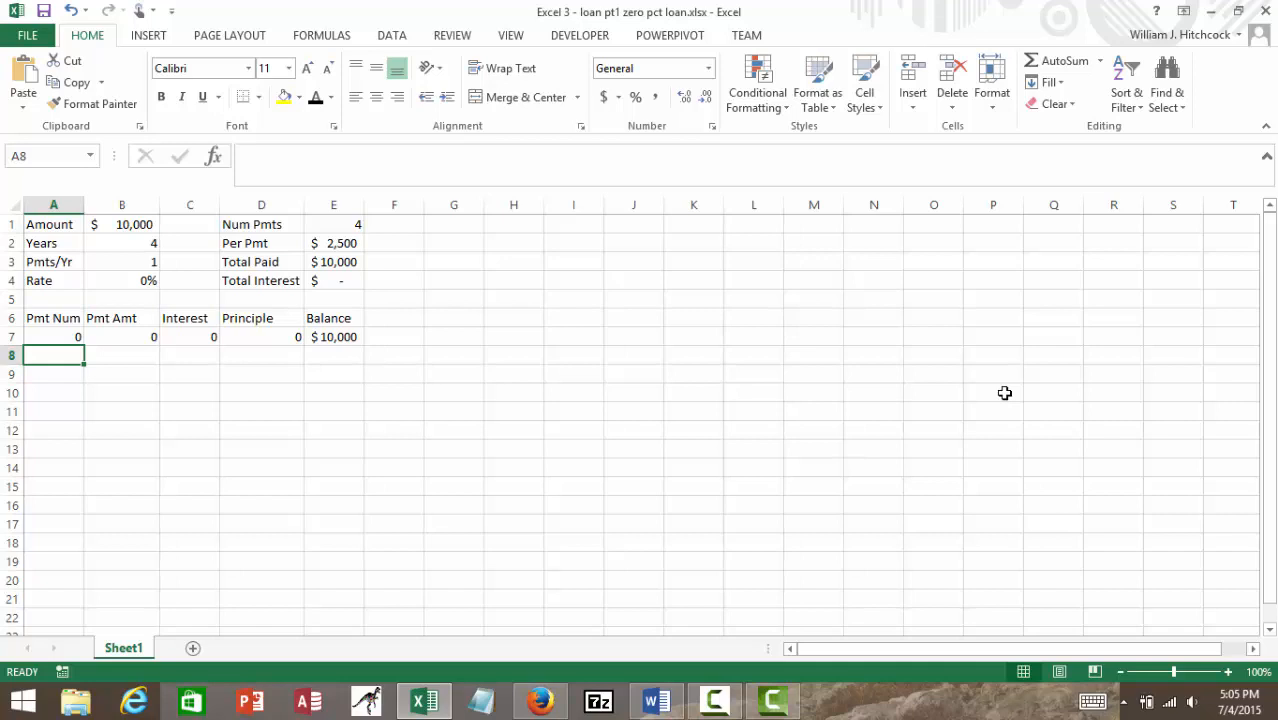
pyautogui.write('=')
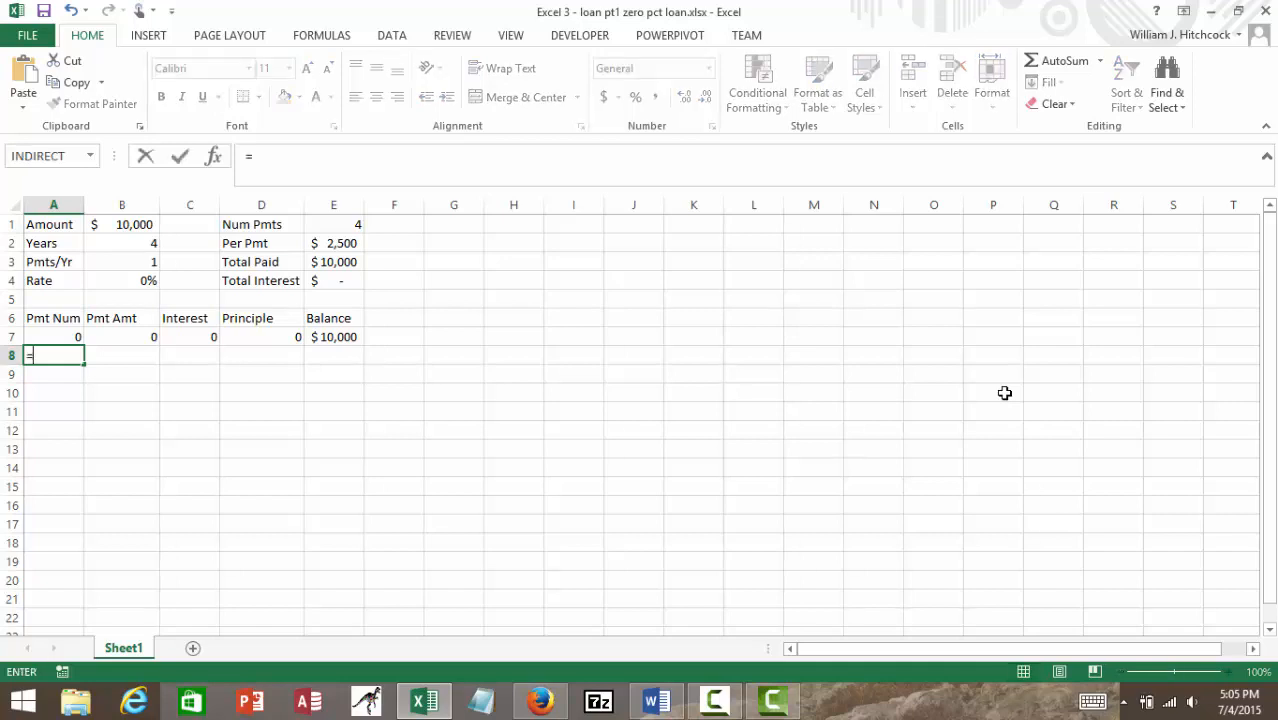
pyautogui.press('Up')
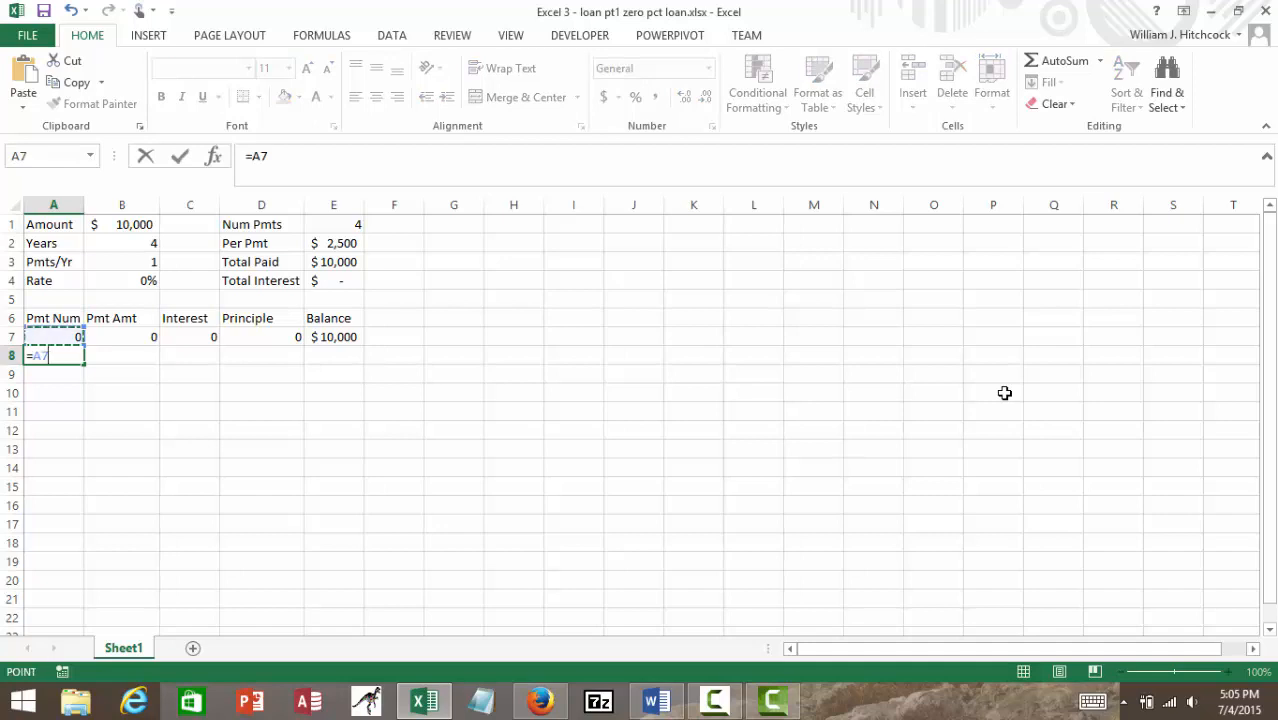
pyautogui.write('+1')
pyautogui.press('Return')
# Step: Copy the payment number formula from A8 into A9 through A11
pyautogui.press('Up')
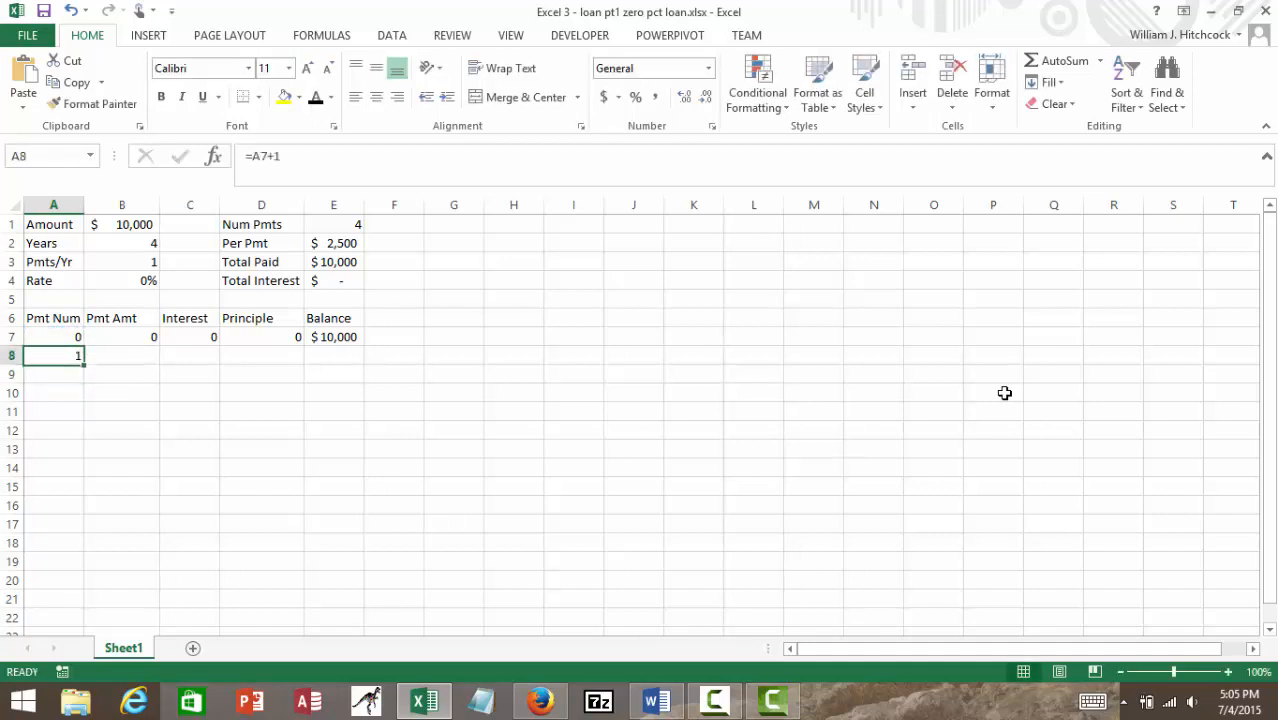
pyautogui.hotkey('ctrl', 'c')
pyautogui.press('Down')
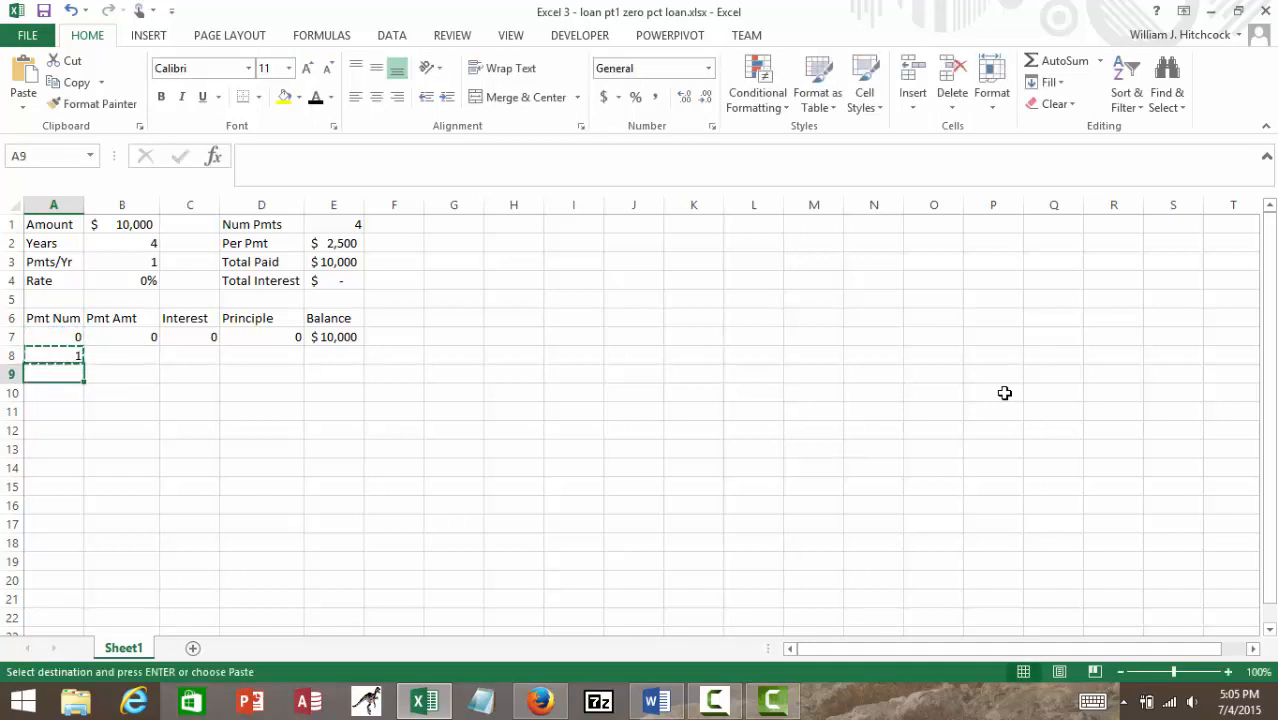
pyautogui.hotkey('shift', 'Down')
pyautogui.hotkey('shift', 'Down')
pyautogui.press('Return')
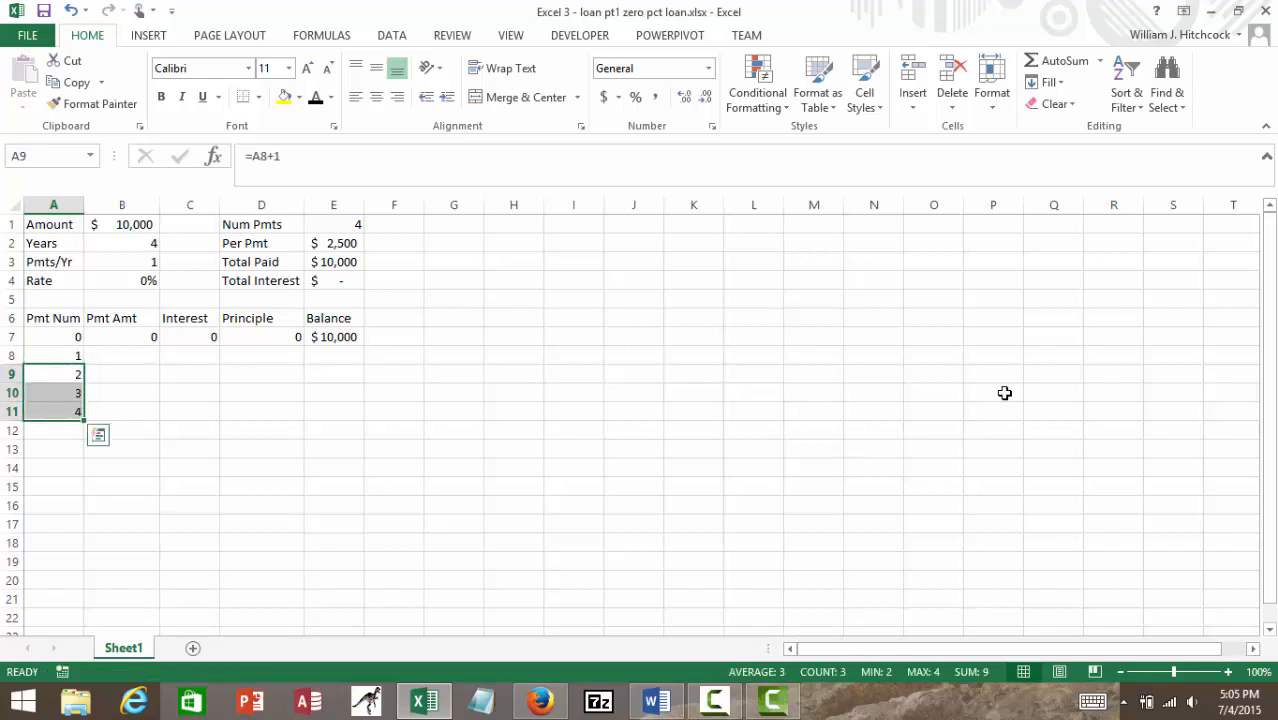
# Step: Link the first payment amount in B8 to the per-payment figure with the row locked, using =E$2
pyautogui.press('Up')
pyautogui.press('Right')
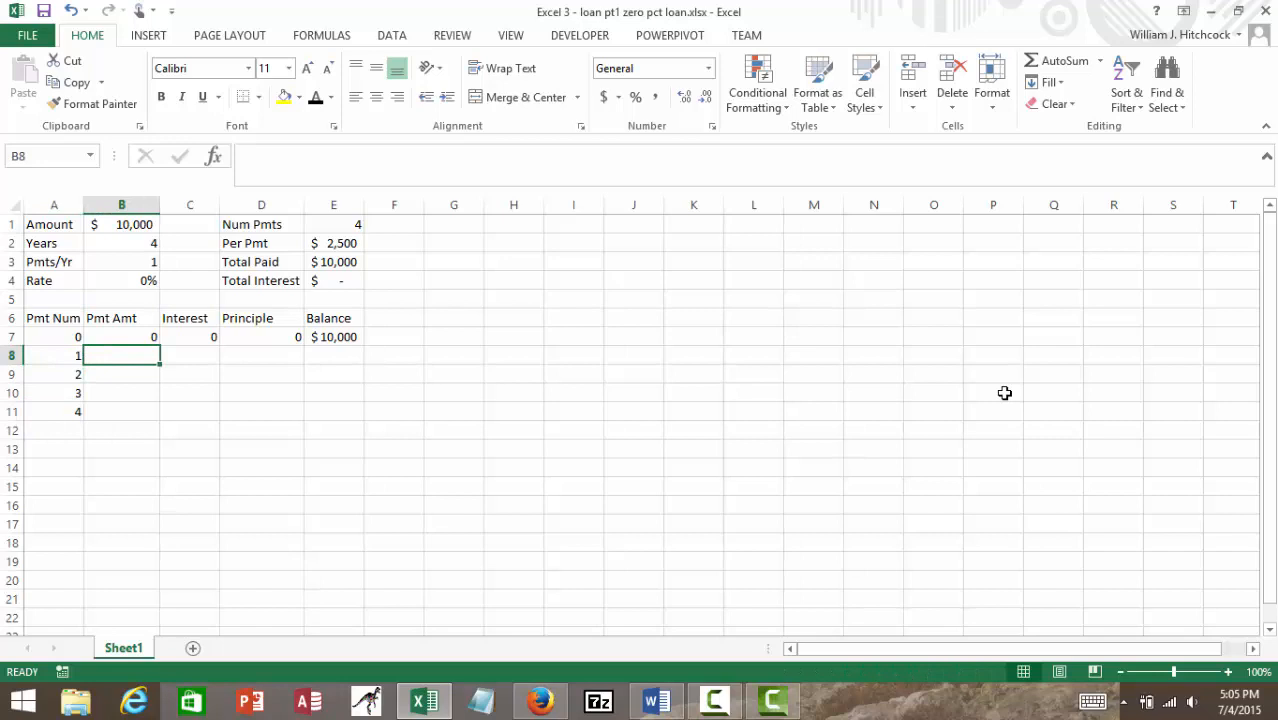
pyautogui.write('=')
pyautogui.press('Up')
pyautogui.press('Up')
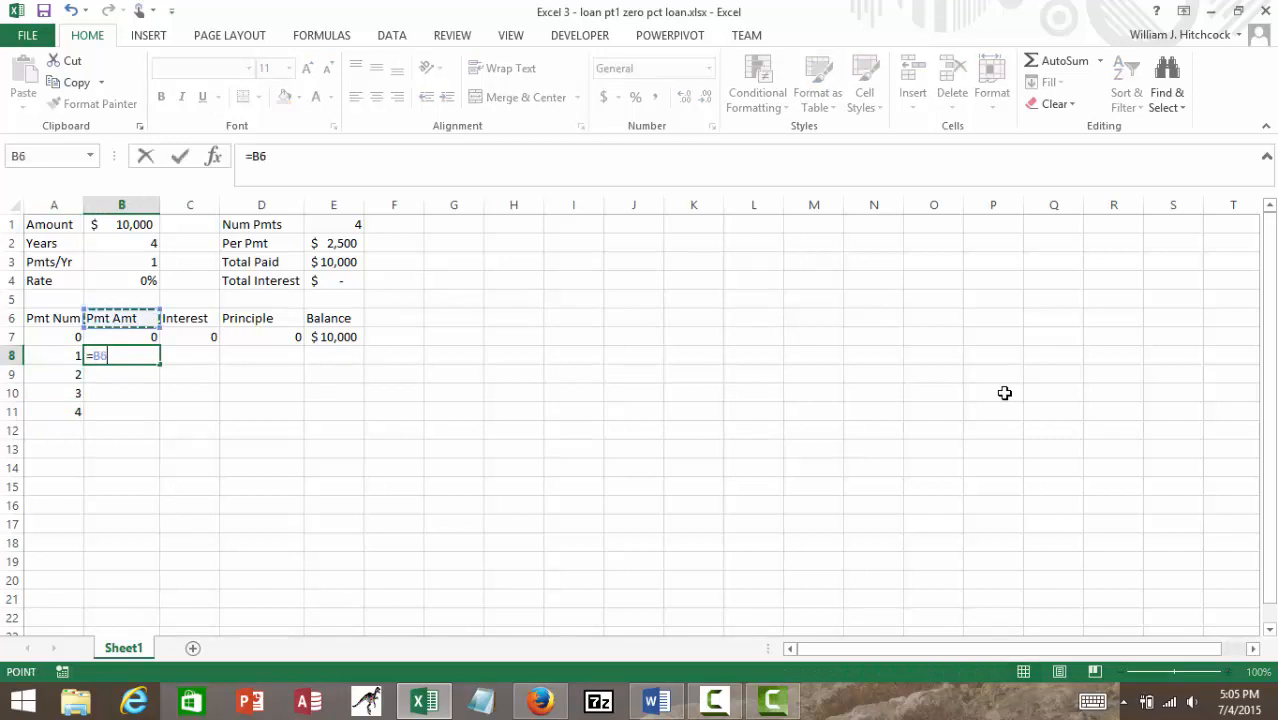
pyautogui.press('Up')
pyautogui.press('Up')
pyautogui.press('Up')
pyautogui.press('Up')
pyautogui.press('Right')
pyautogui.press('Right')
pyautogui.press('Right')
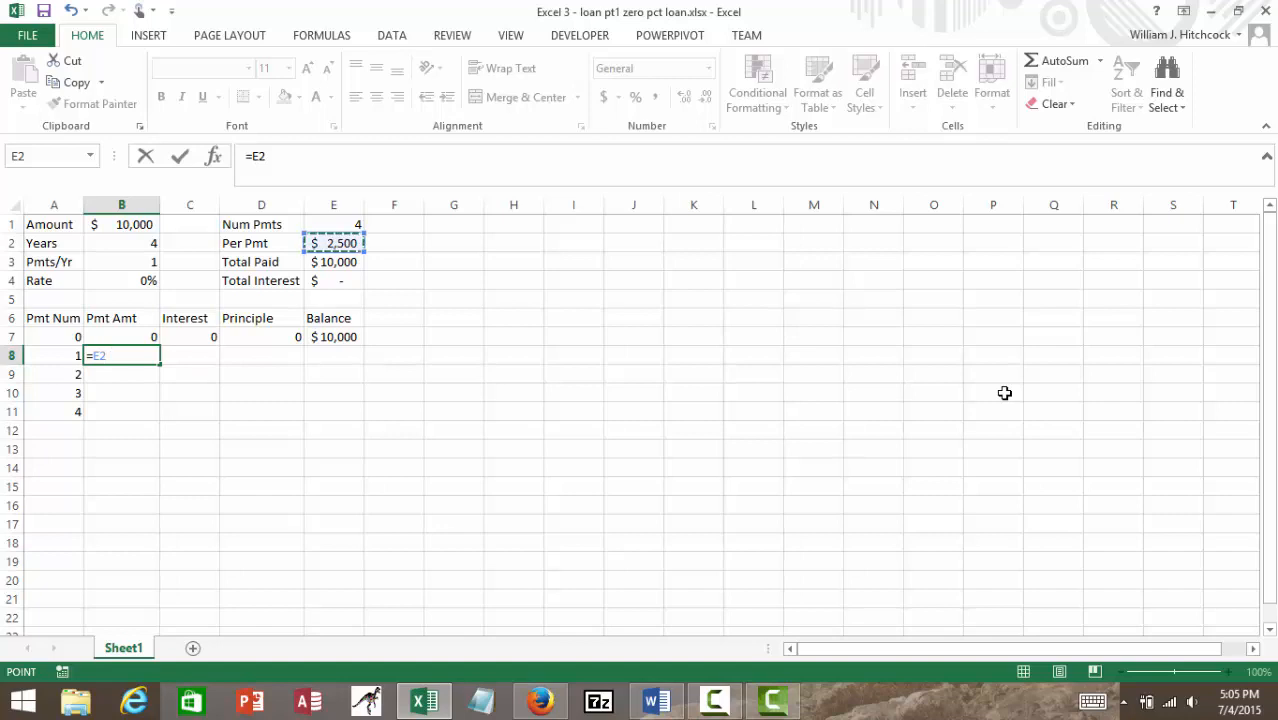
pyautogui.press('F4')
pyautogui.press('F4')
pyautogui.press('Return')
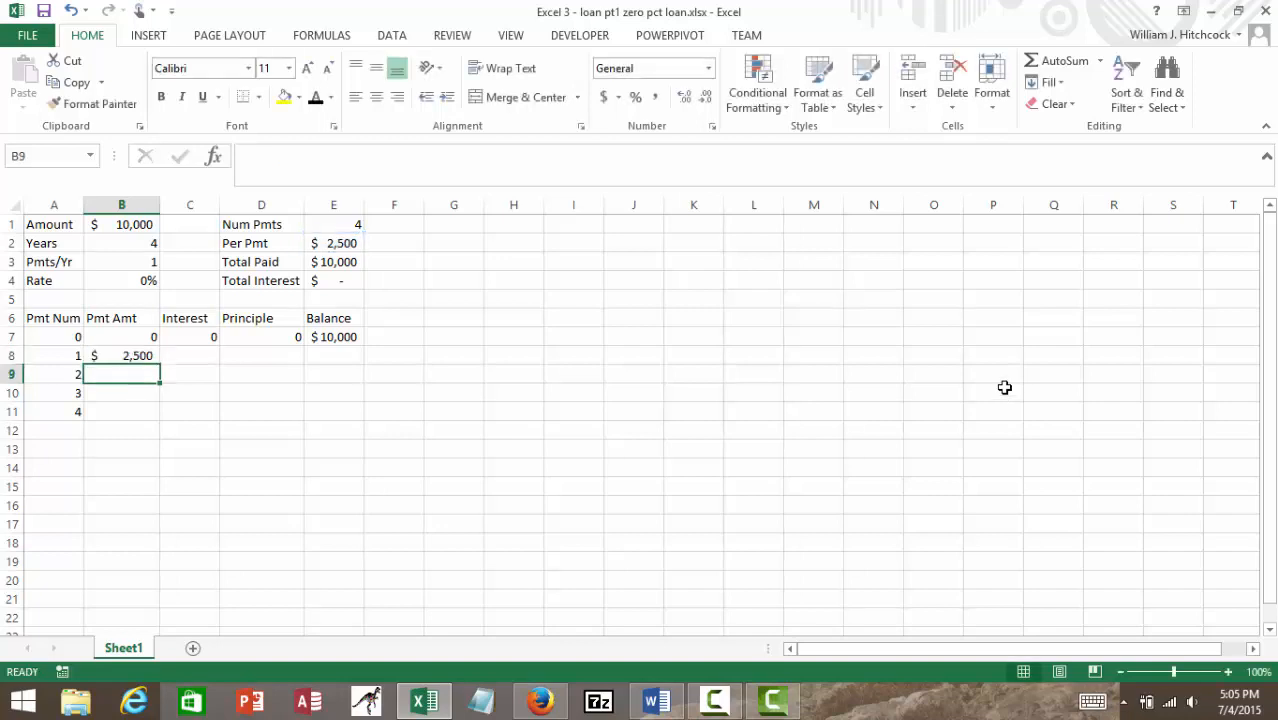
pyautogui.press('Up')
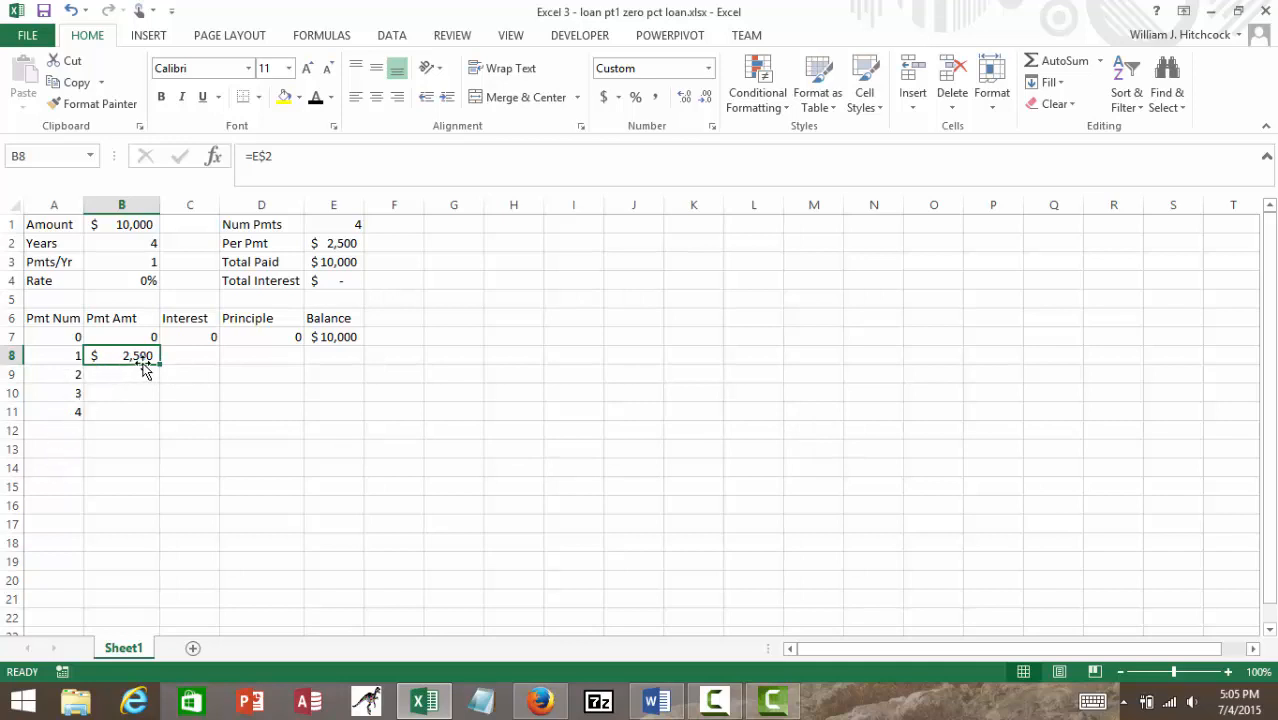
# Step: Copy the payment amount formula from B8 into B9 through B11, and enter the label Total in A13
pyautogui.moveTo(161, 367); pyautogui.dragTo(160, 418)
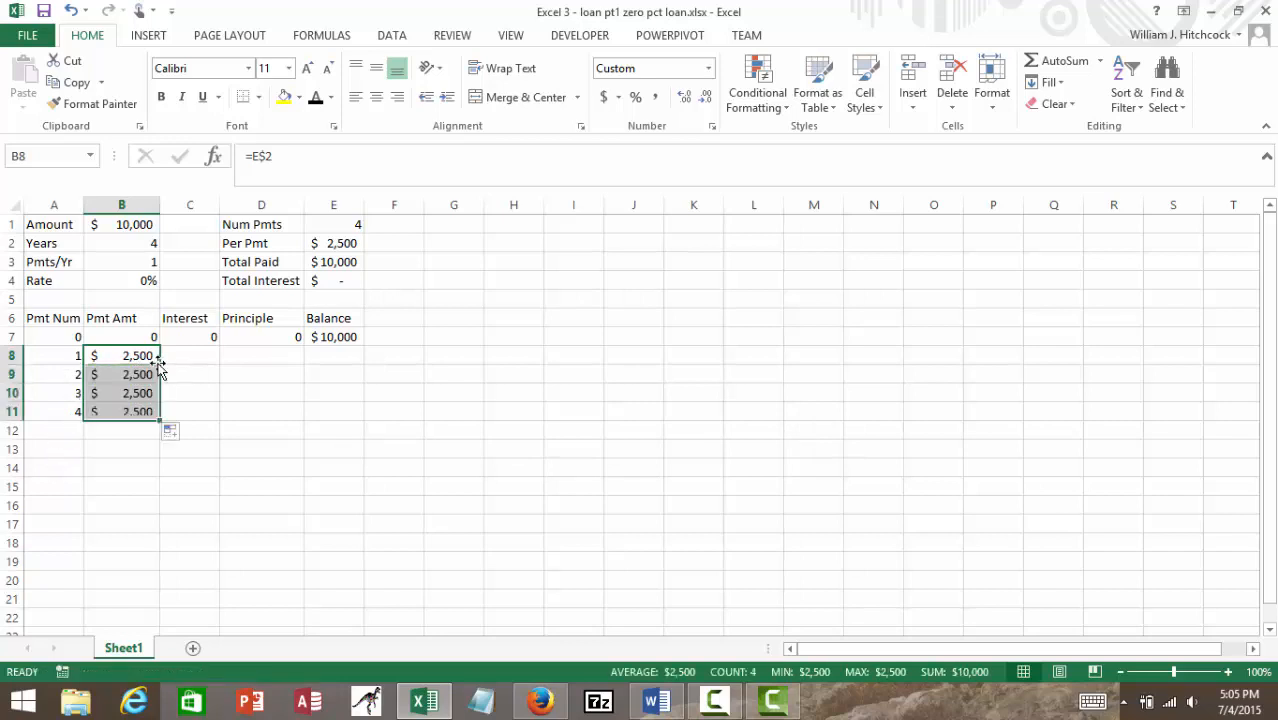
pyautogui.press('Down')
pyautogui.press('Down')
pyautogui.press('Down')
pyautogui.press('Down')
pyautogui.press('Down')
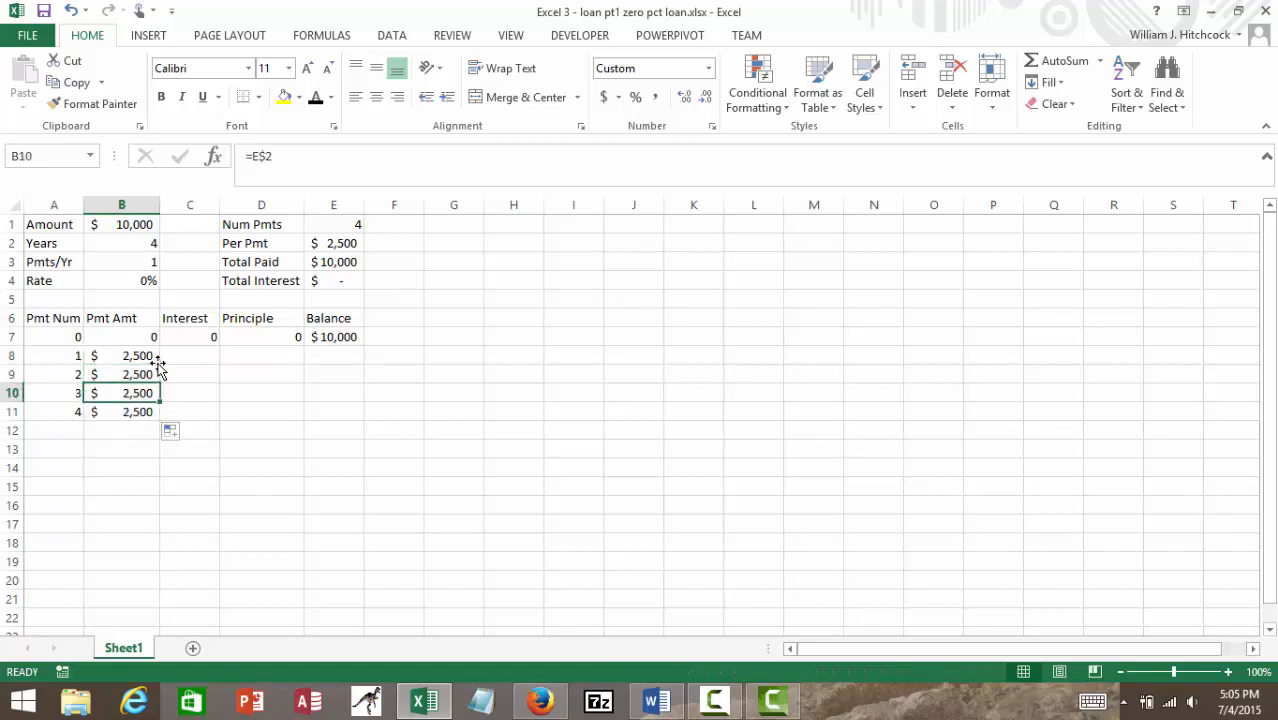
pyautogui.press('Left')
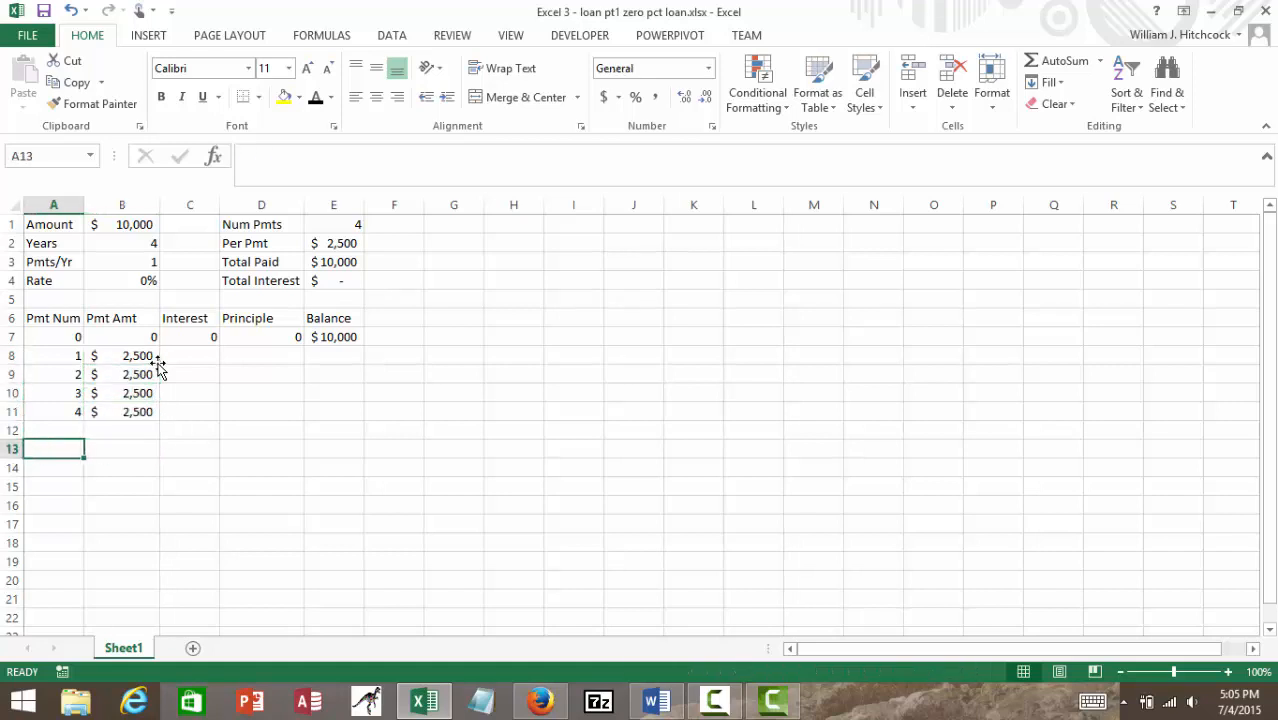
pyautogui.write('Total')
pyautogui.press('Tab')
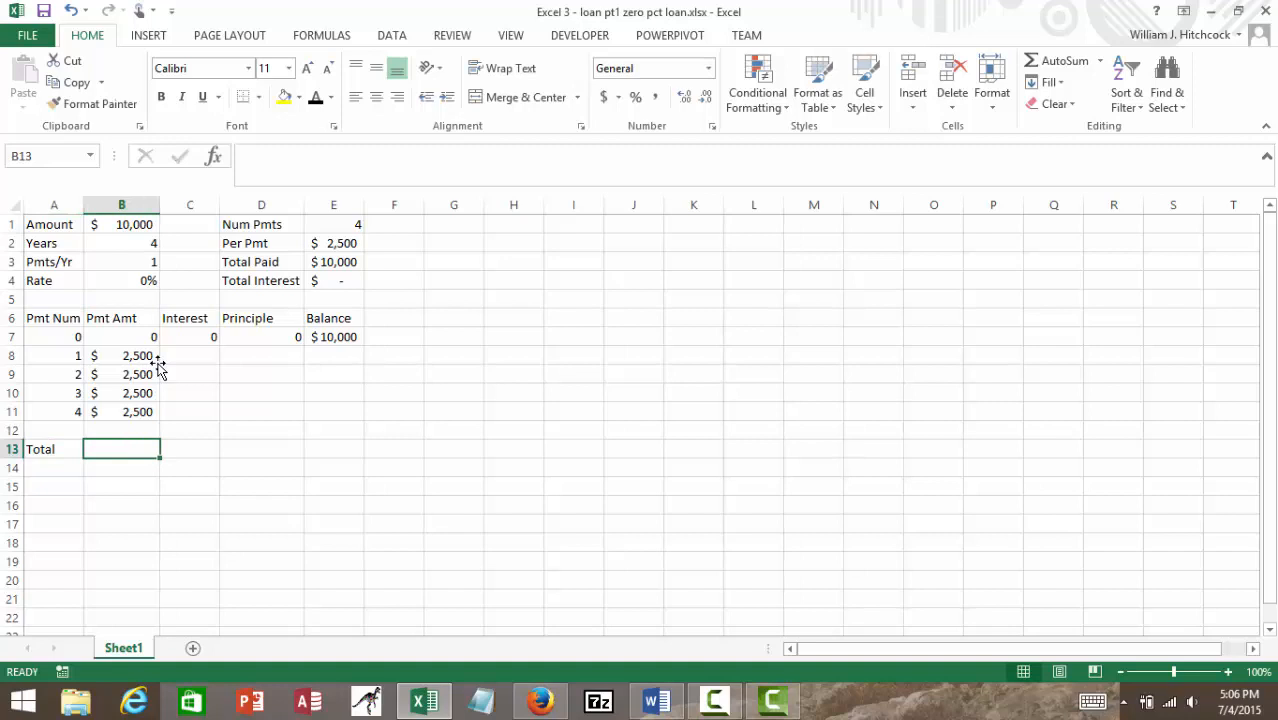
# Step: Total the payment amounts in B13 with the formula =SUM(B6:B12)
pyautogui.write('=s')
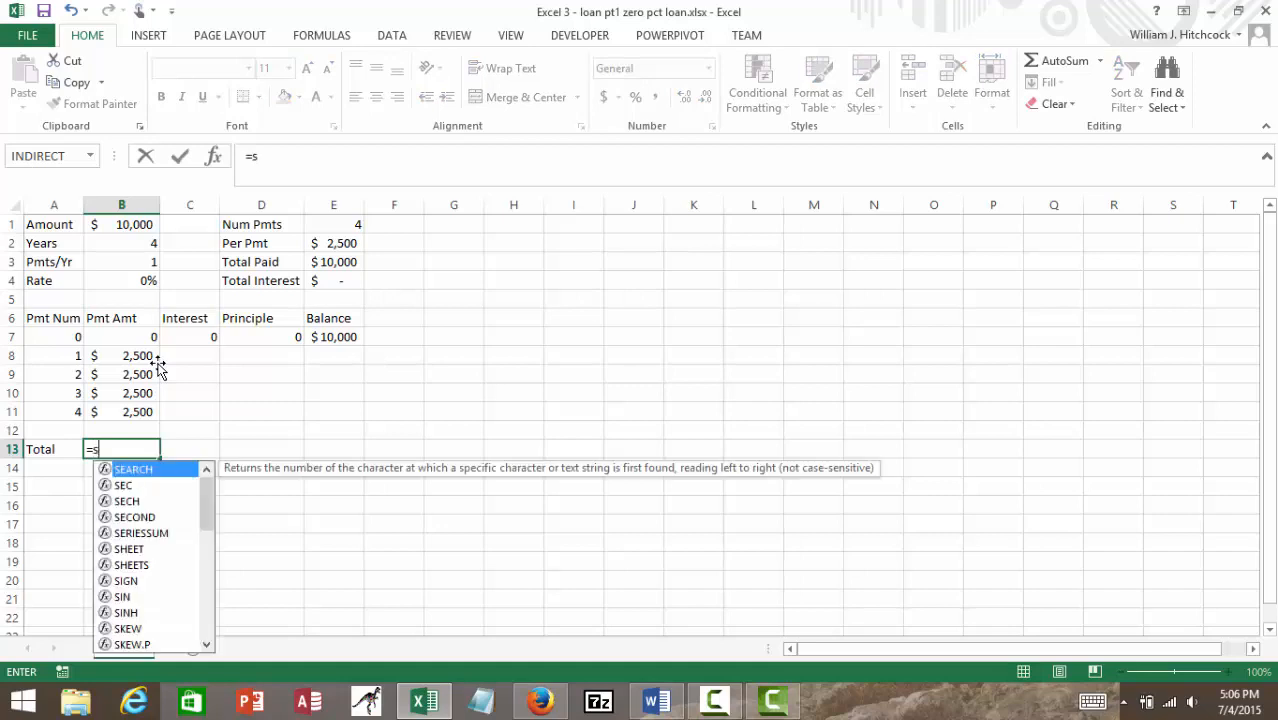
pyautogui.write('um(')
pyautogui.press('Up')
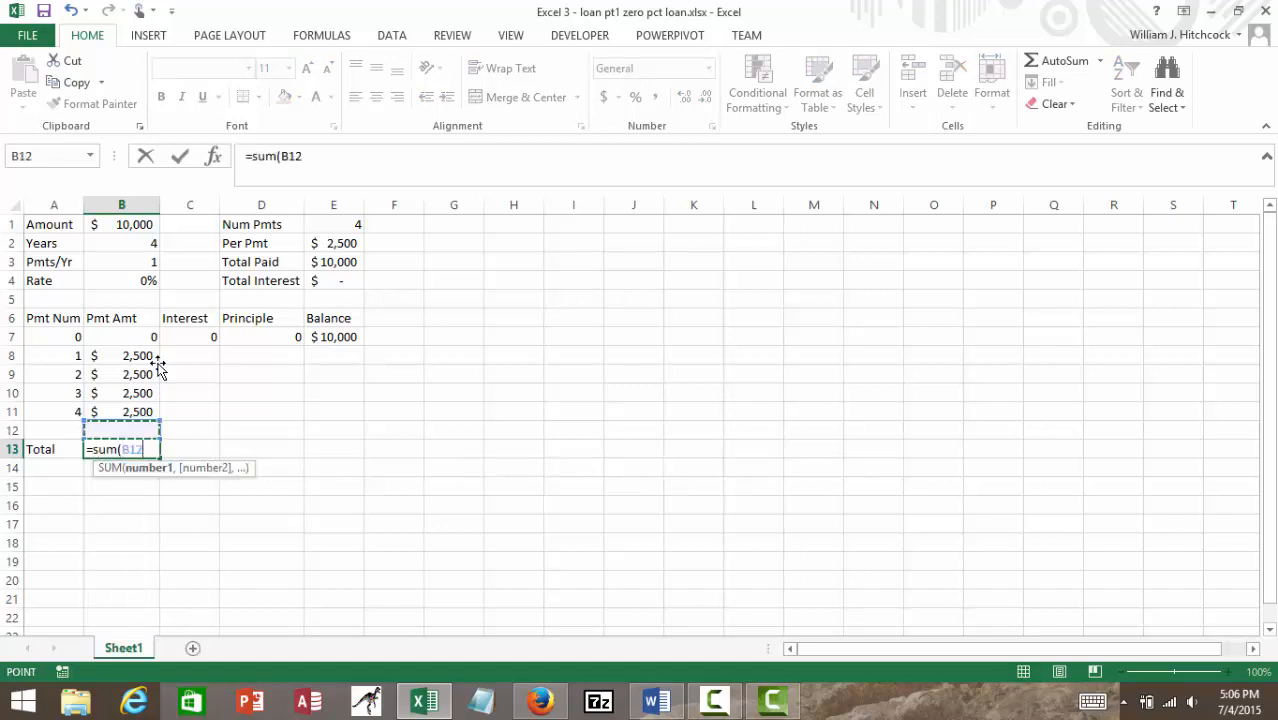
pyautogui.hotkey('shift', 'Up')
pyautogui.hotkey('shift', 'Up')
pyautogui.hotkey('shift', 'Up')
pyautogui.hotkey('shift', 'Up')
pyautogui.hotkey('shift', 'Up')
pyautogui.hotkey('shift', 'Up')
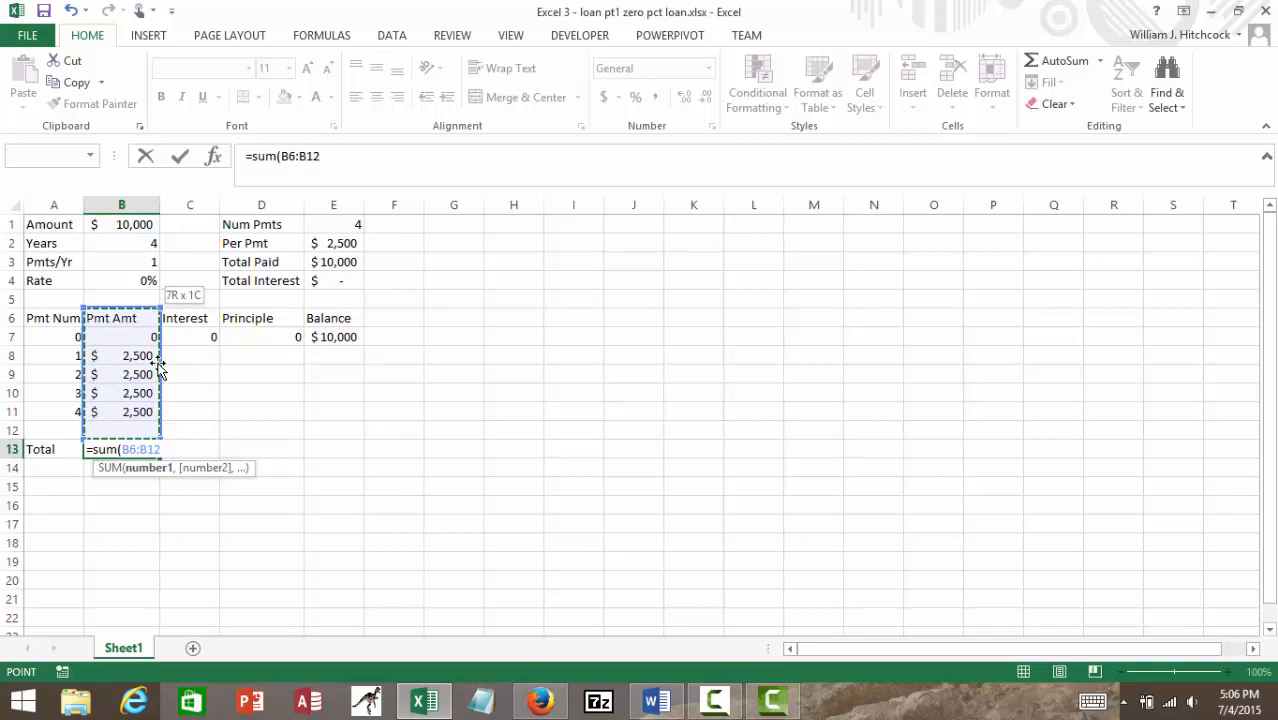
pyautogui.press('Return')
pyautogui.press('Up')
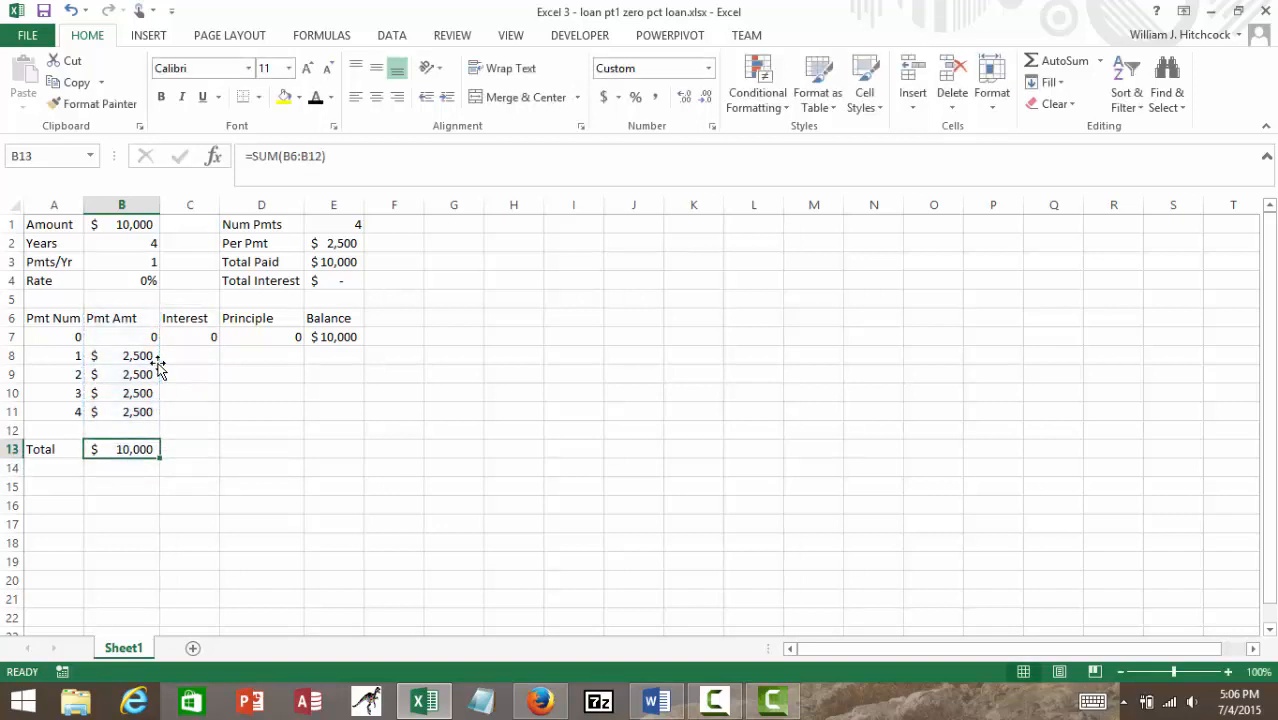
# Step: Calculate the first payment's interest in C8 from the prior balance and the row-locked rate per period, using =E7*(B$4/B$3)
pyautogui.press('Up')
pyautogui.press('Up')
pyautogui.press('Up')
pyautogui.press('Up')
pyautogui.press('Up')
pyautogui.press('Right')
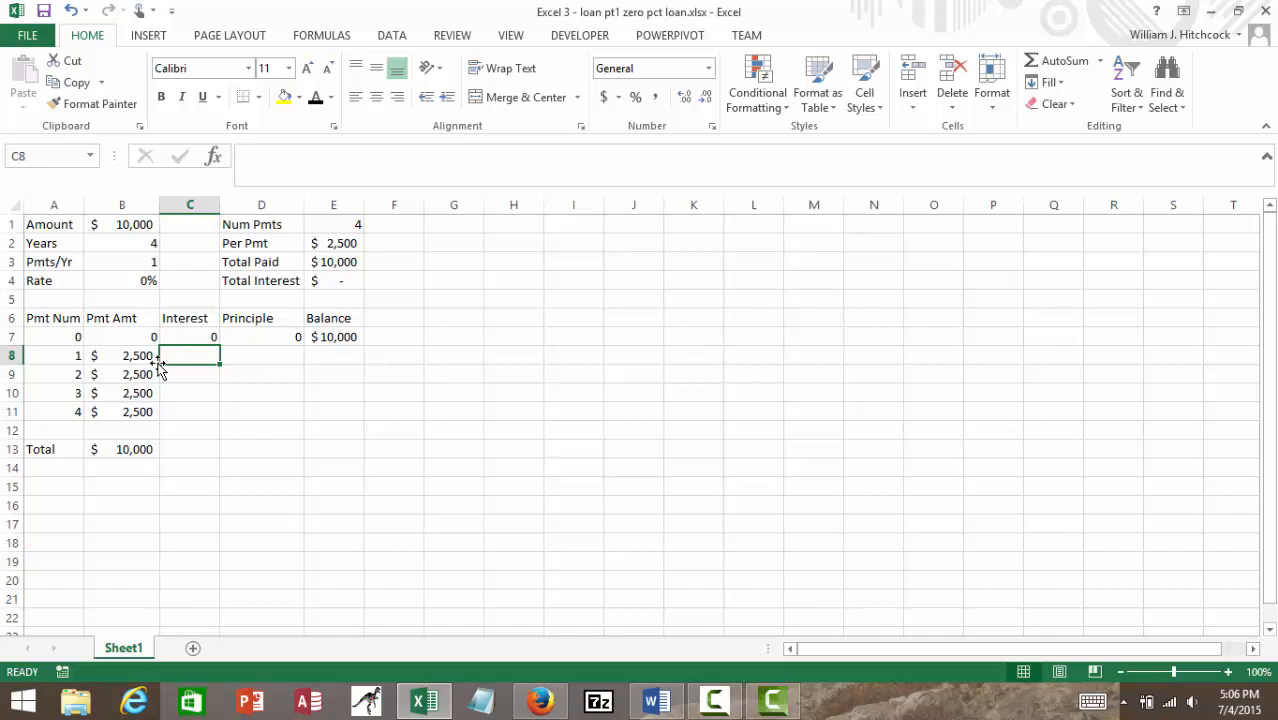
pyautogui.write('=')
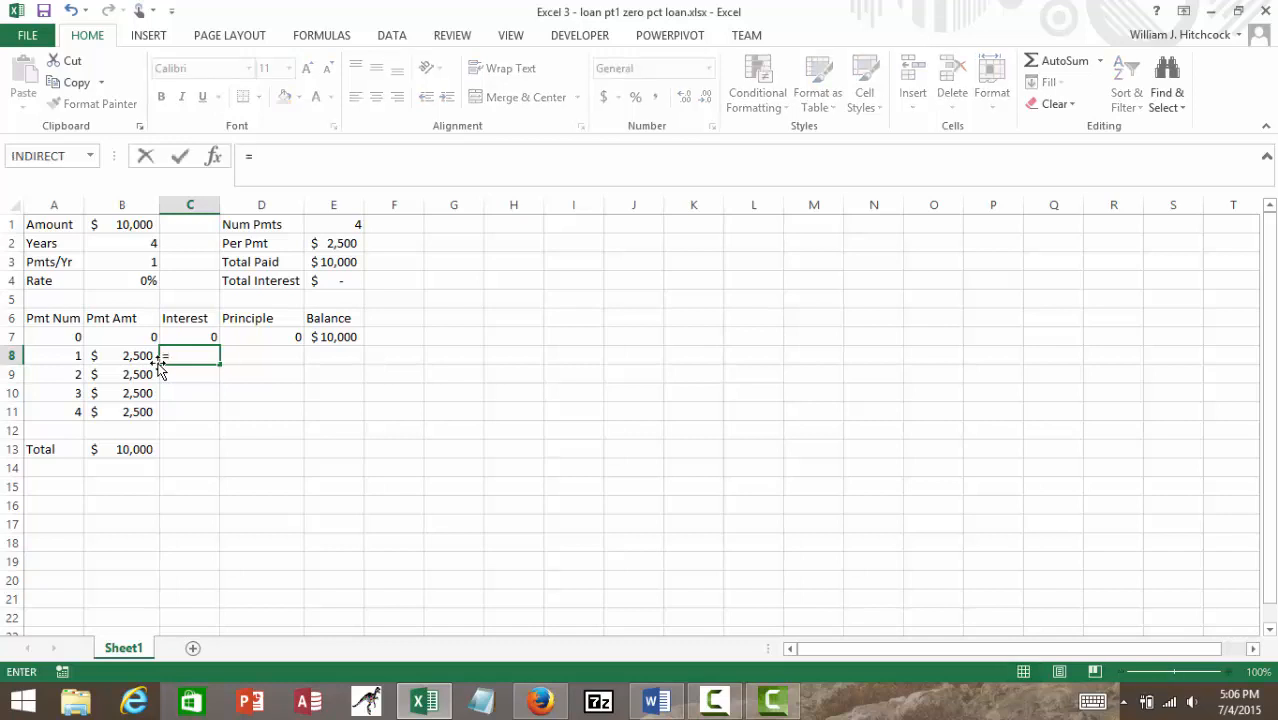
pyautogui.press('Up')
pyautogui.press('Right')
pyautogui.press('Right')
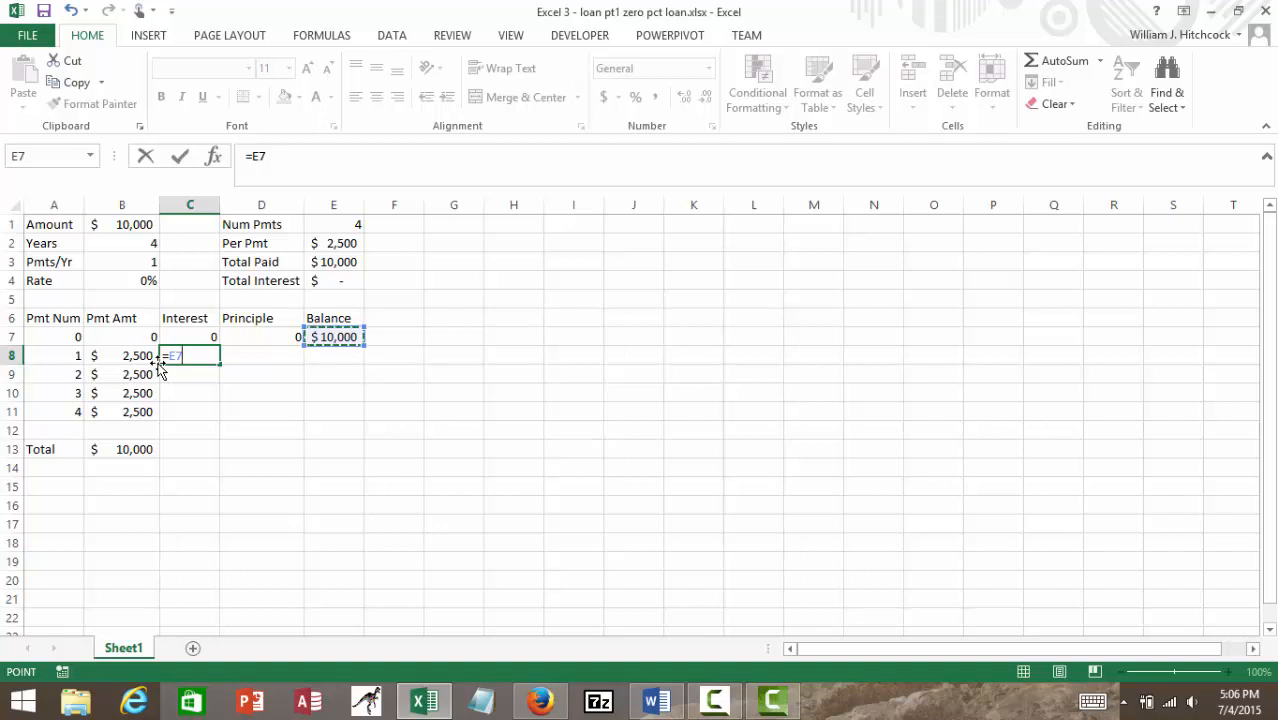
pyautogui.write('*(')
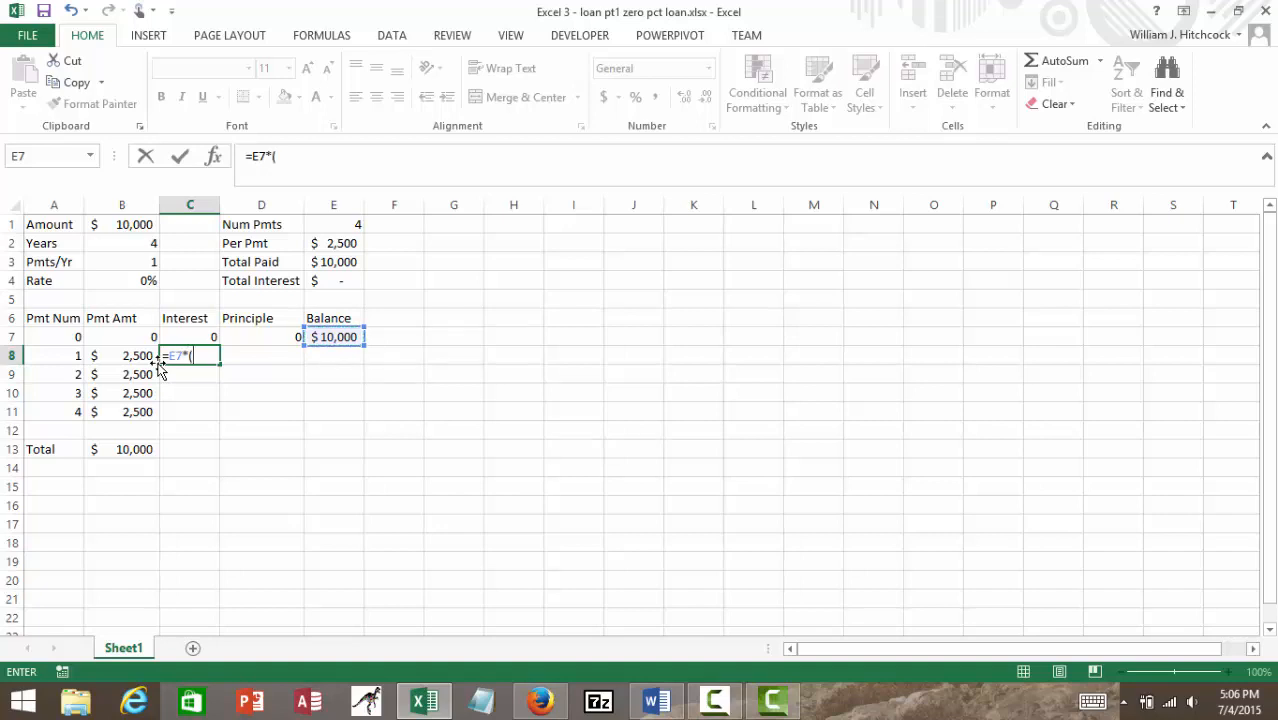
pyautogui.press('Up')
pyautogui.press('Up')
pyautogui.press('Up')
pyautogui.press('Up')
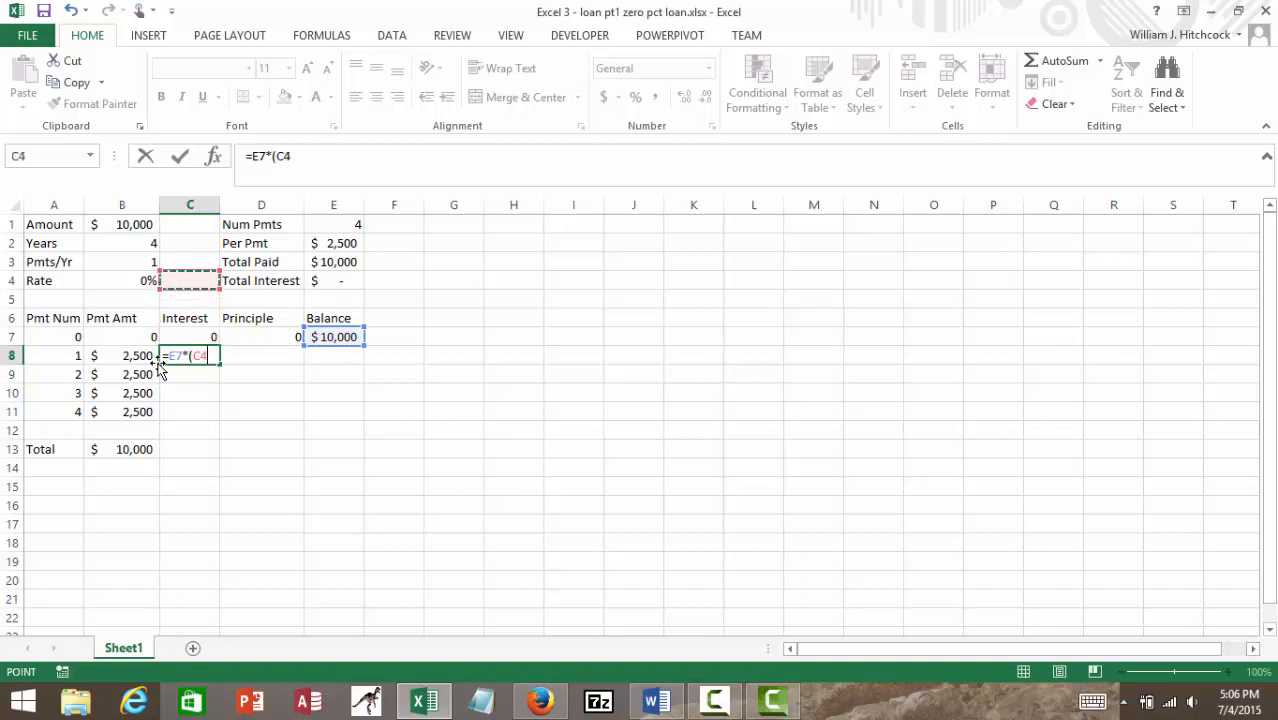
pyautogui.press('Left')
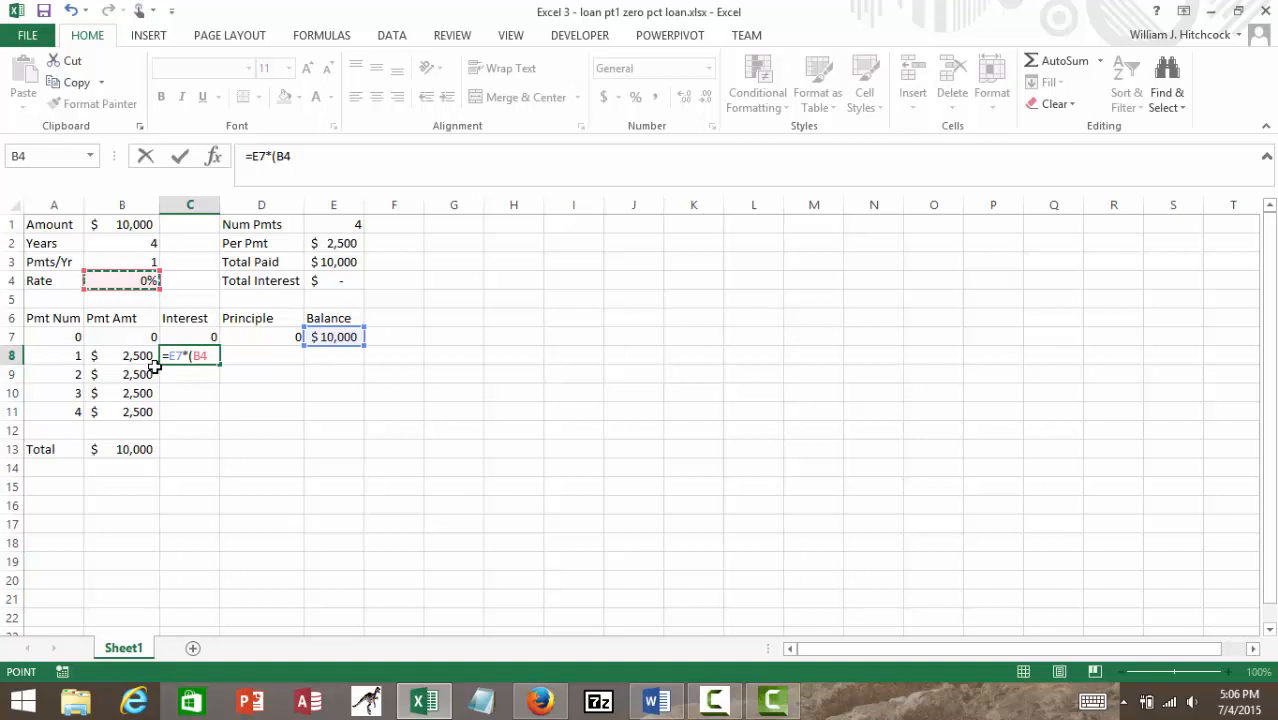
pyautogui.press('F4')
pyautogui.press('F4')
pyautogui.write('/')
pyautogui.press('Up')
pyautogui.press('Up')
pyautogui.press('Up')
pyautogui.press('Up')
pyautogui.press('Up')
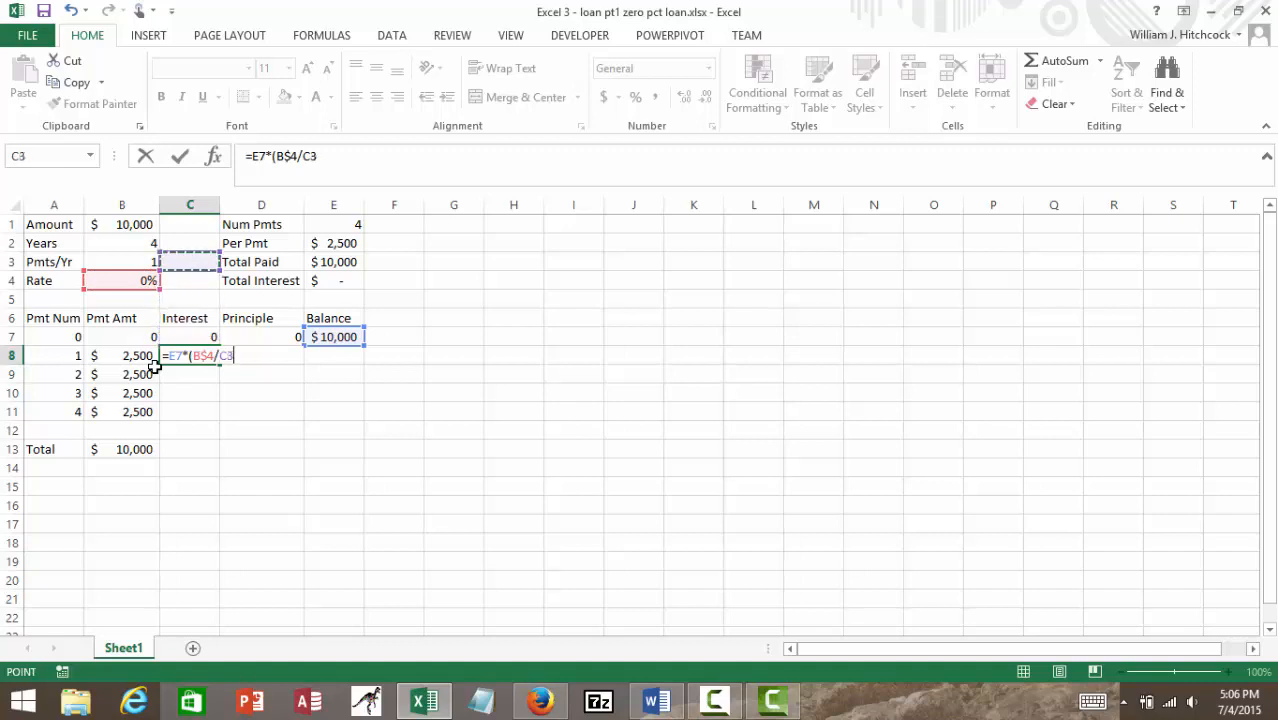
pyautogui.press('Left')
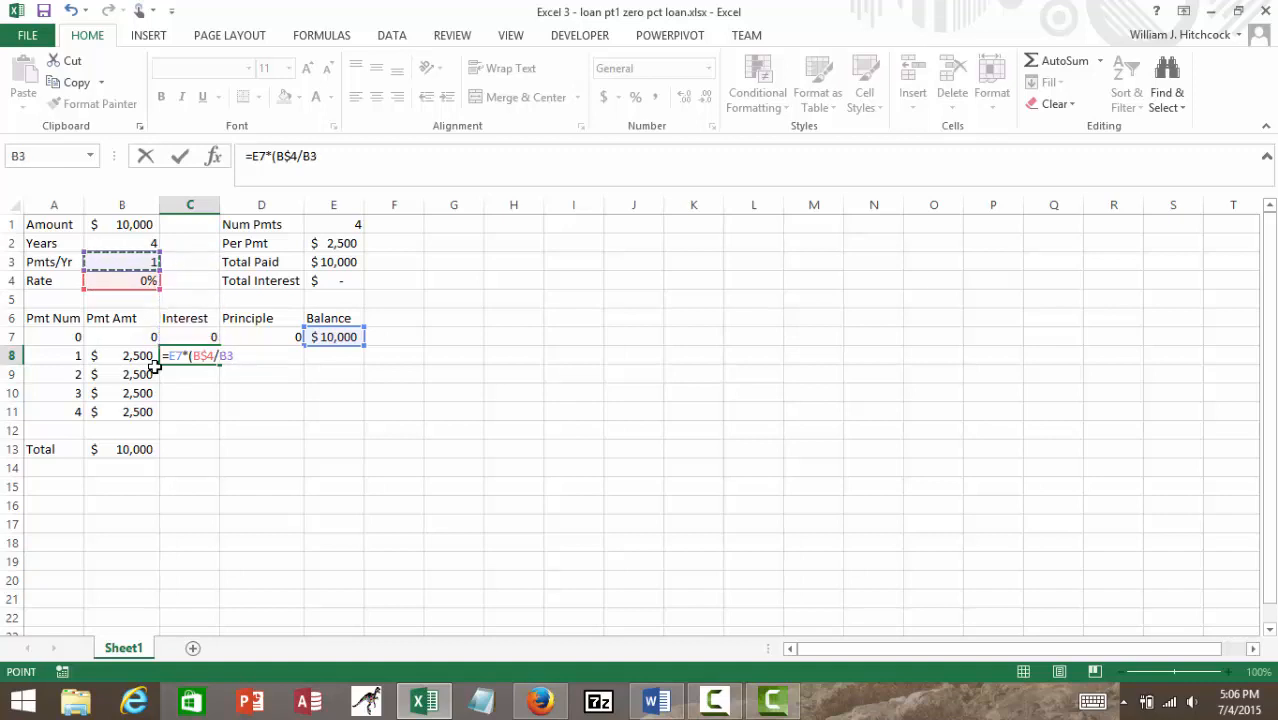
pyautogui.press('F4')
pyautogui.press('F4')
pyautogui.write(')')
pyautogui.press('Return')
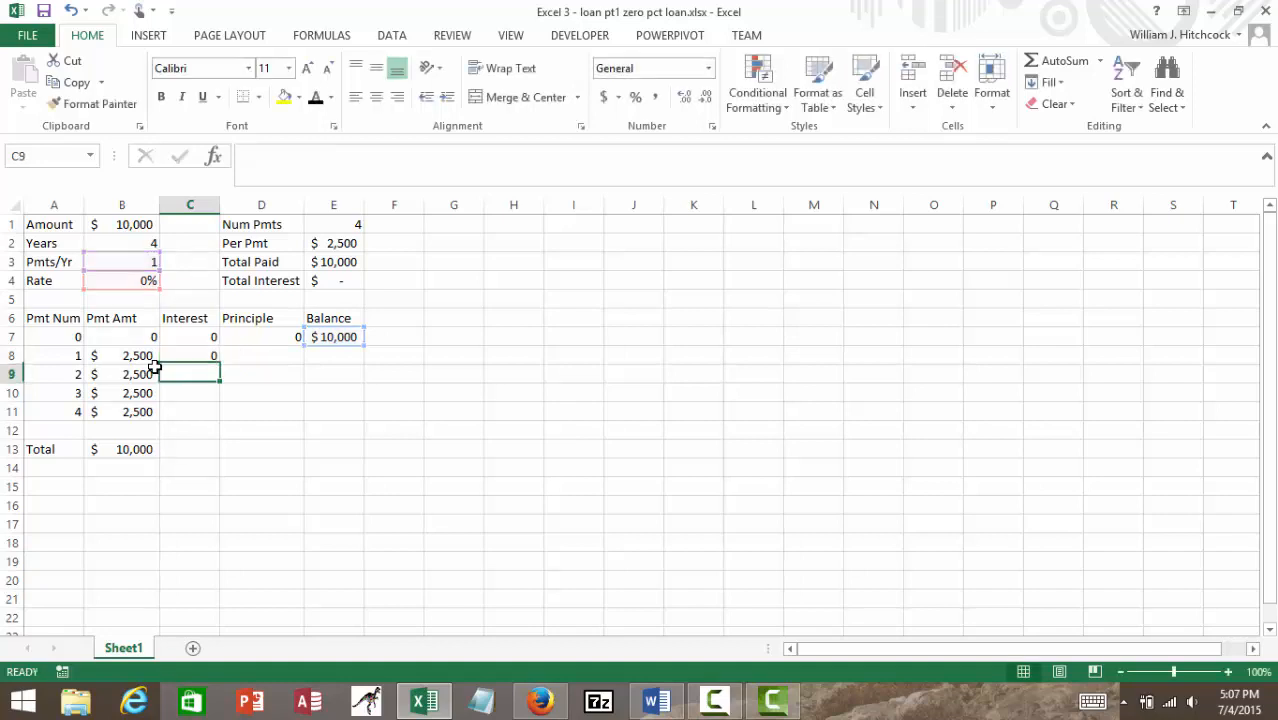
# Step: Apply the Accounting number format with dollar signs to the schedule range B7:E13
pyautogui.press('Up')
pyautogui.press('Up')
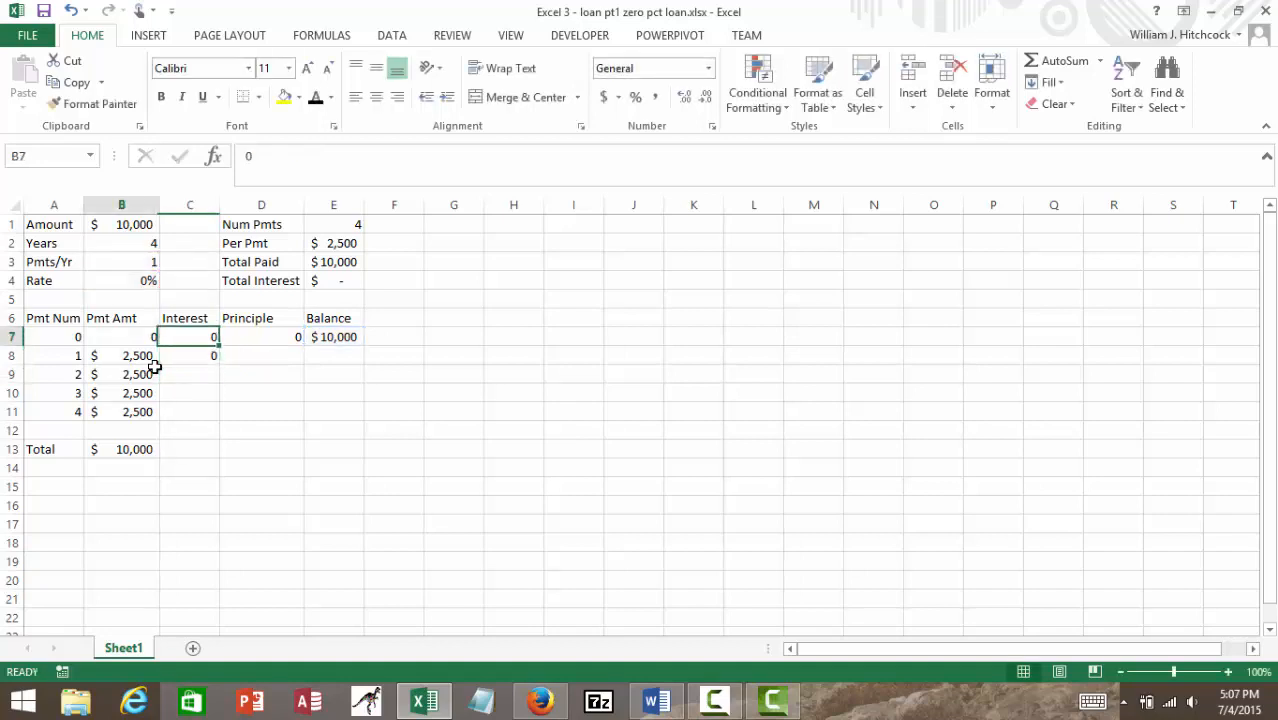
pyautogui.press('Left')
pyautogui.hotkey('shift', 'Right')
pyautogui.hotkey('shift', 'Right')
pyautogui.hotkey('shift', 'Right')
pyautogui.hotkey('shift', 'Down')
pyautogui.hotkey('shift', 'Down')
pyautogui.hotkey('shift', 'Down')
pyautogui.hotkey('shift', 'Down')
pyautogui.hotkey('shift', 'Down')
pyautogui.hotkey('shift', 'Down')
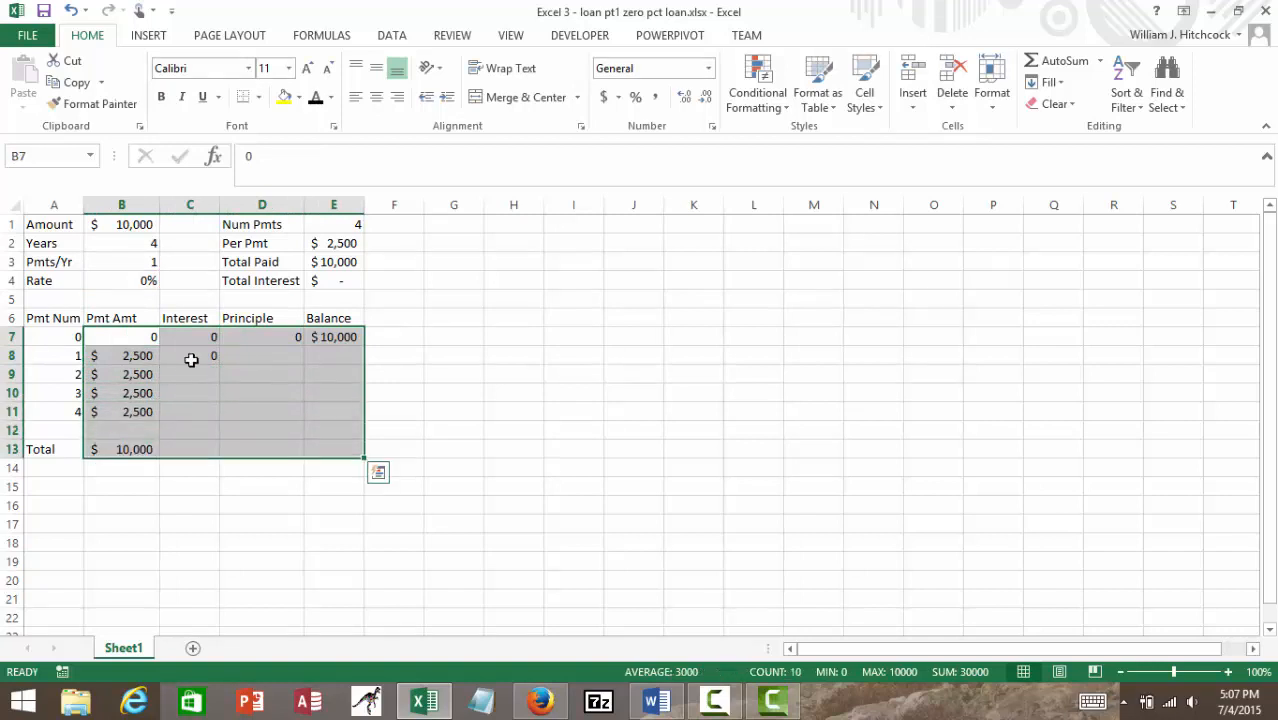
pyautogui.click(603, 99)
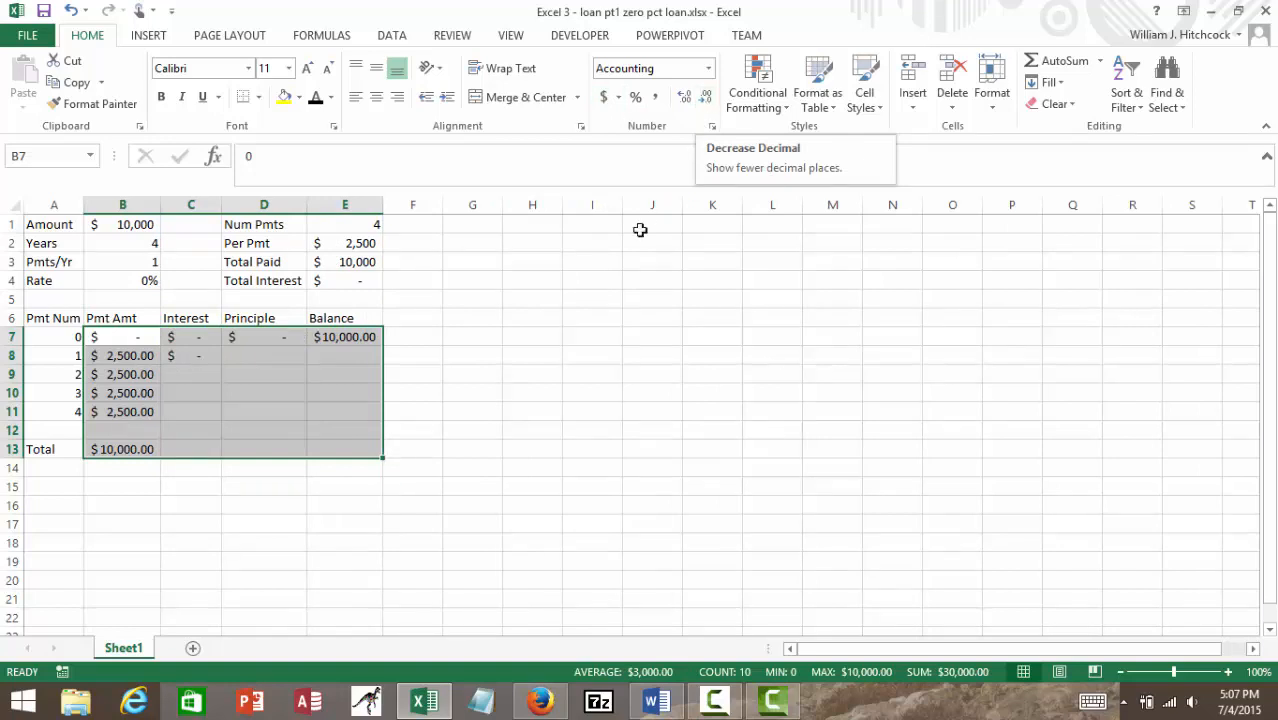
# Step: Calculate the first payment's principle in D8 as payment minus interest, using =B8-C8
pyautogui.click(254, 357)
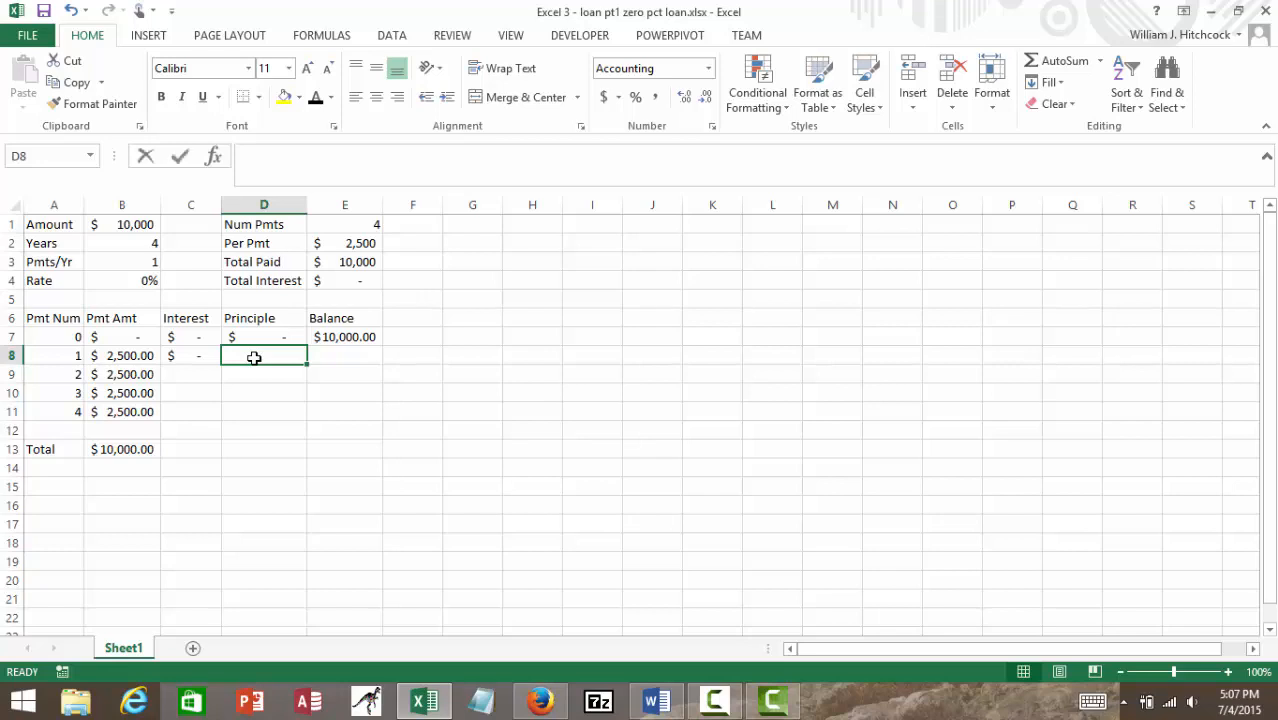
pyautogui.write('=')
pyautogui.press('Left')
pyautogui.press('Left')
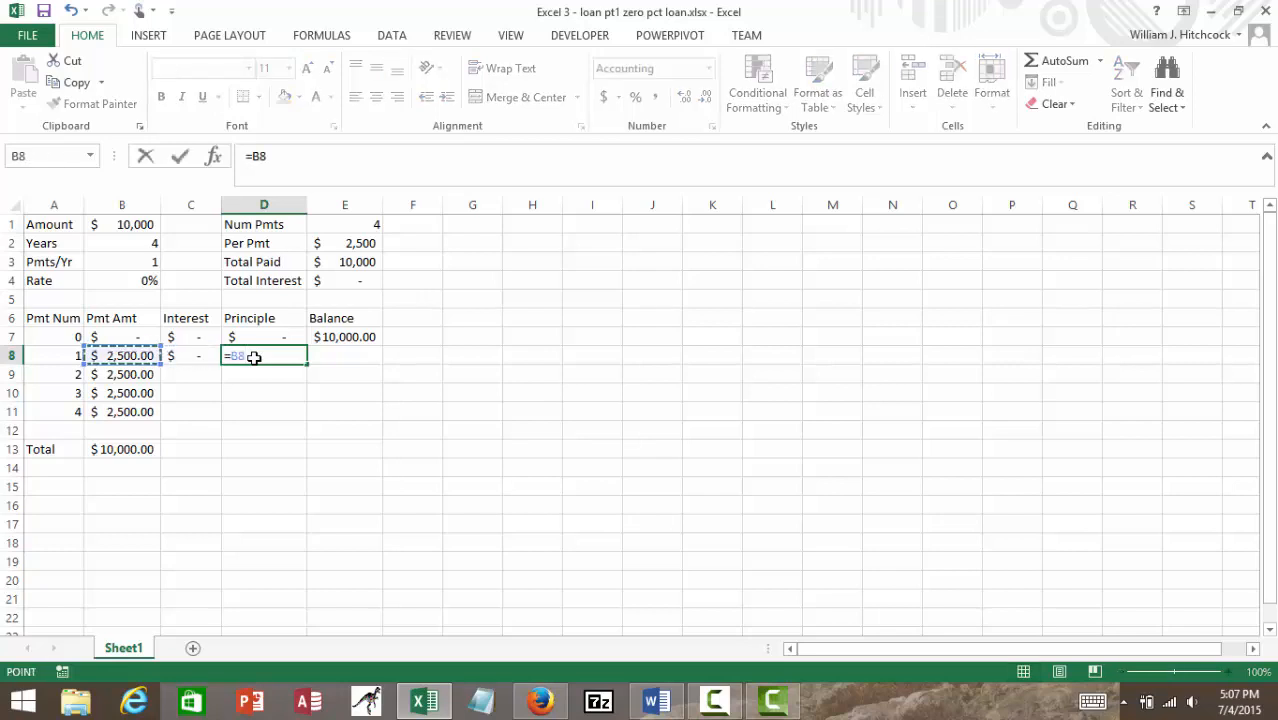
pyautogui.write('-')
pyautogui.press('Left')
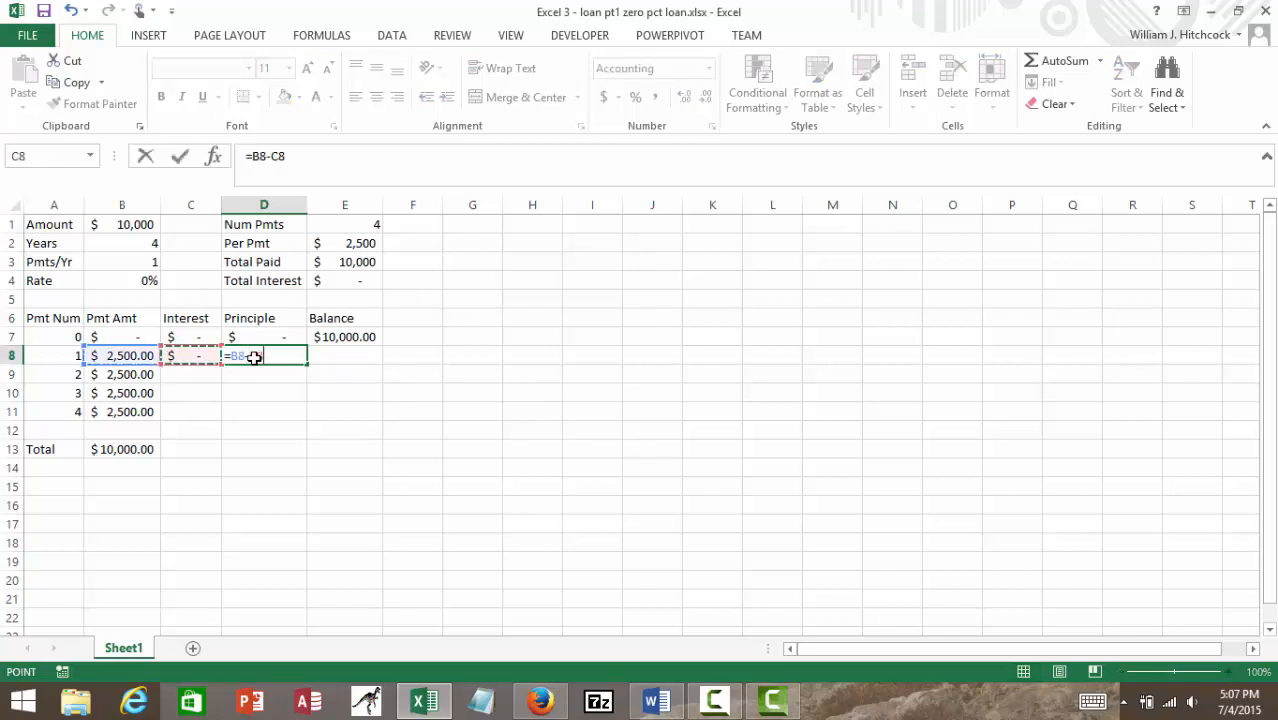
pyautogui.press('Return')
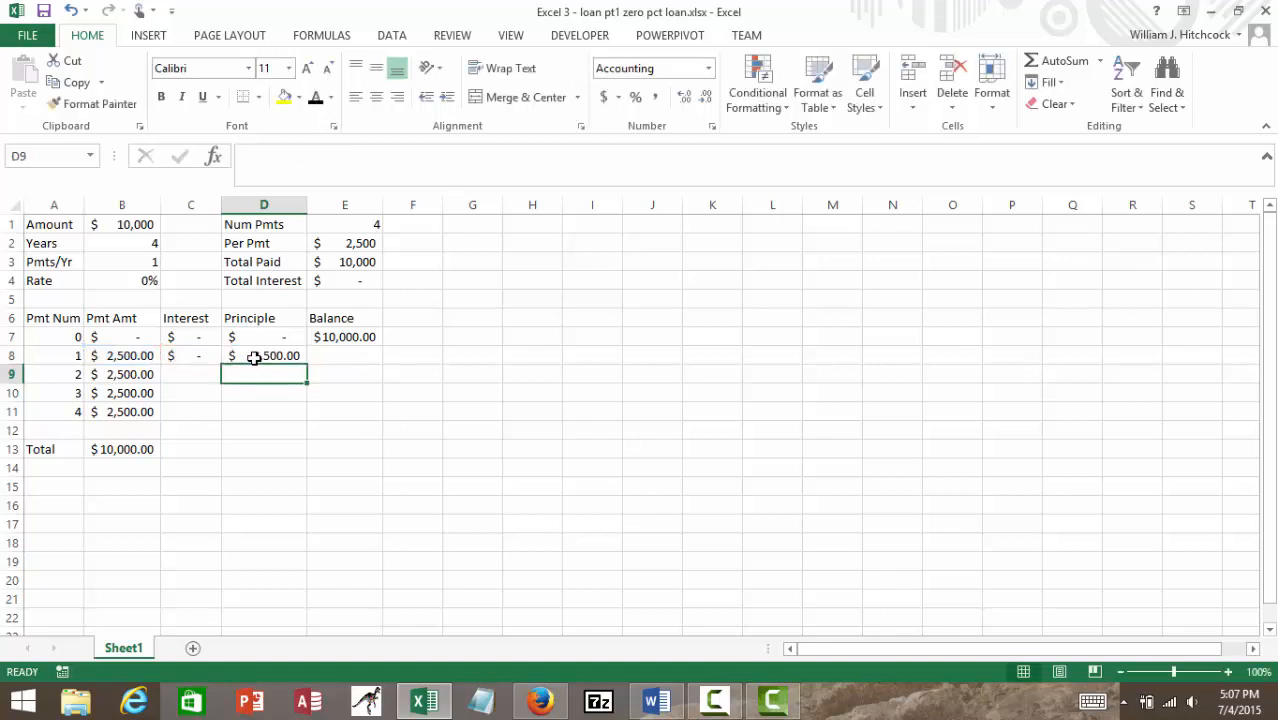
# Step: Calculate the balance after the first payment in E8 as prior balance minus principle, using =E7-D8
pyautogui.press('Up')
pyautogui.press('Left')
pyautogui.press('Left')
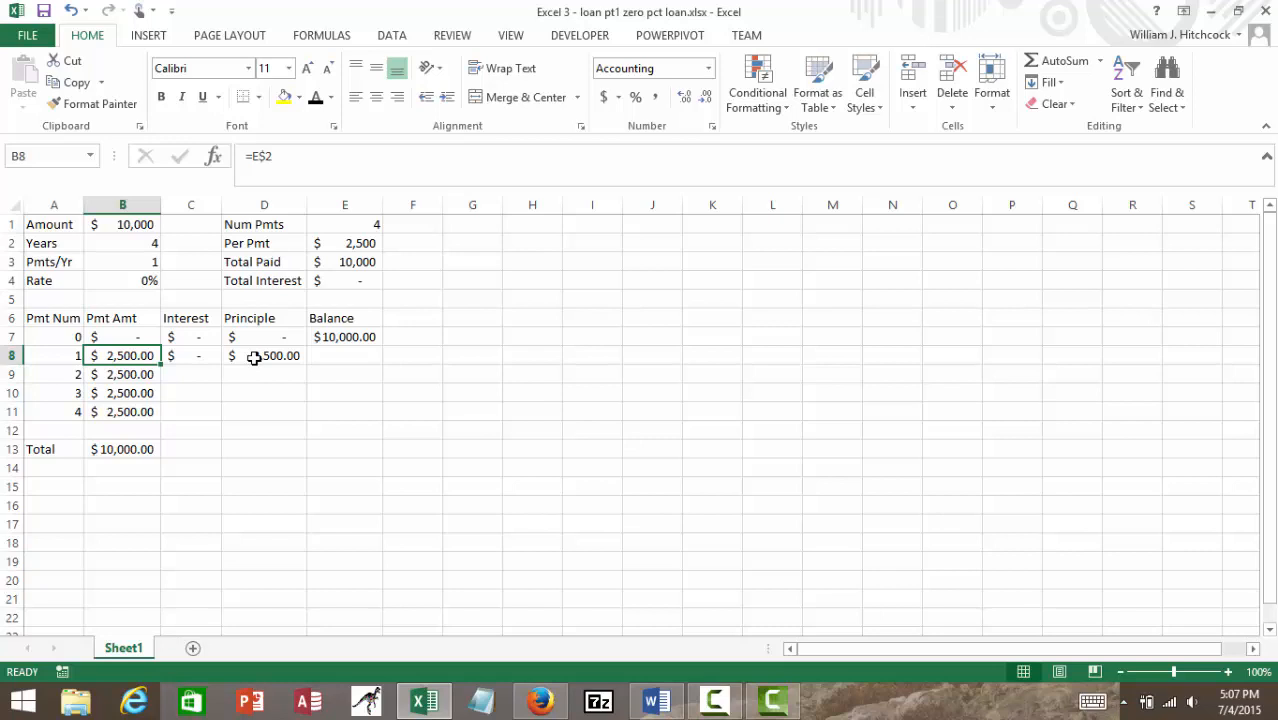
pyautogui.press('Right')
pyautogui.press('Right')
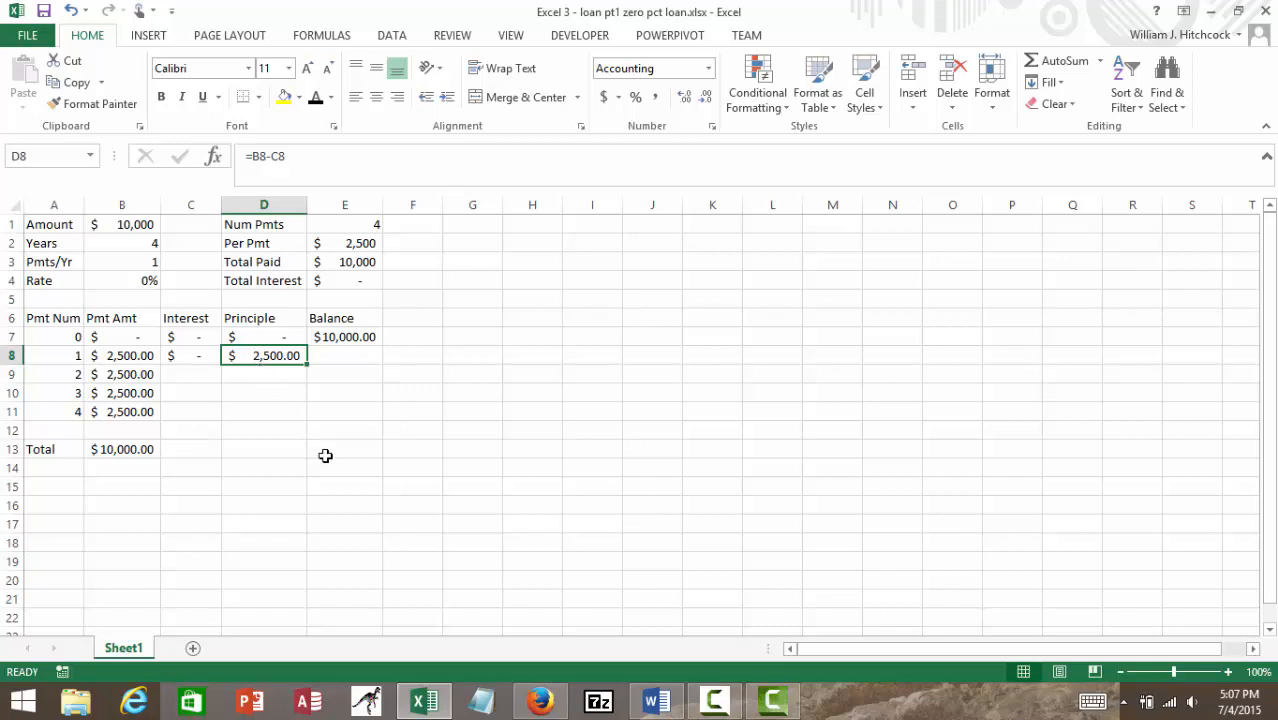
pyautogui.press('Right')
pyautogui.write('=')
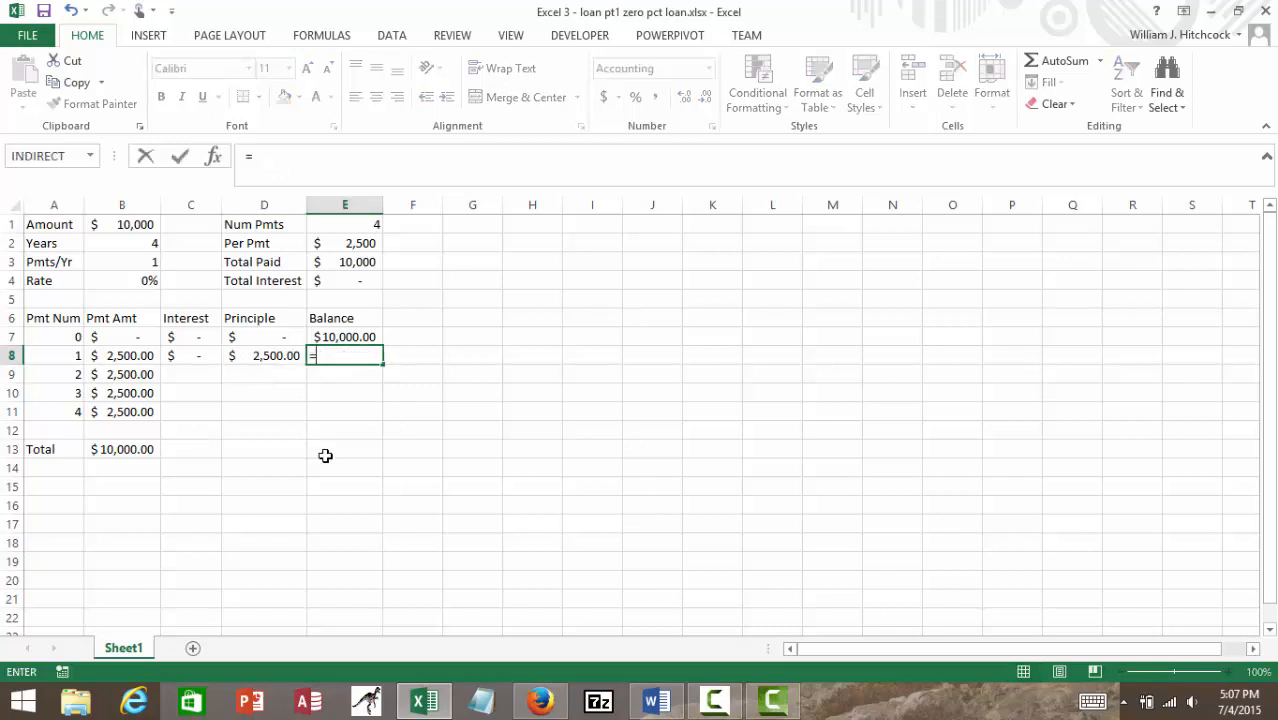
pyautogui.press('Up')
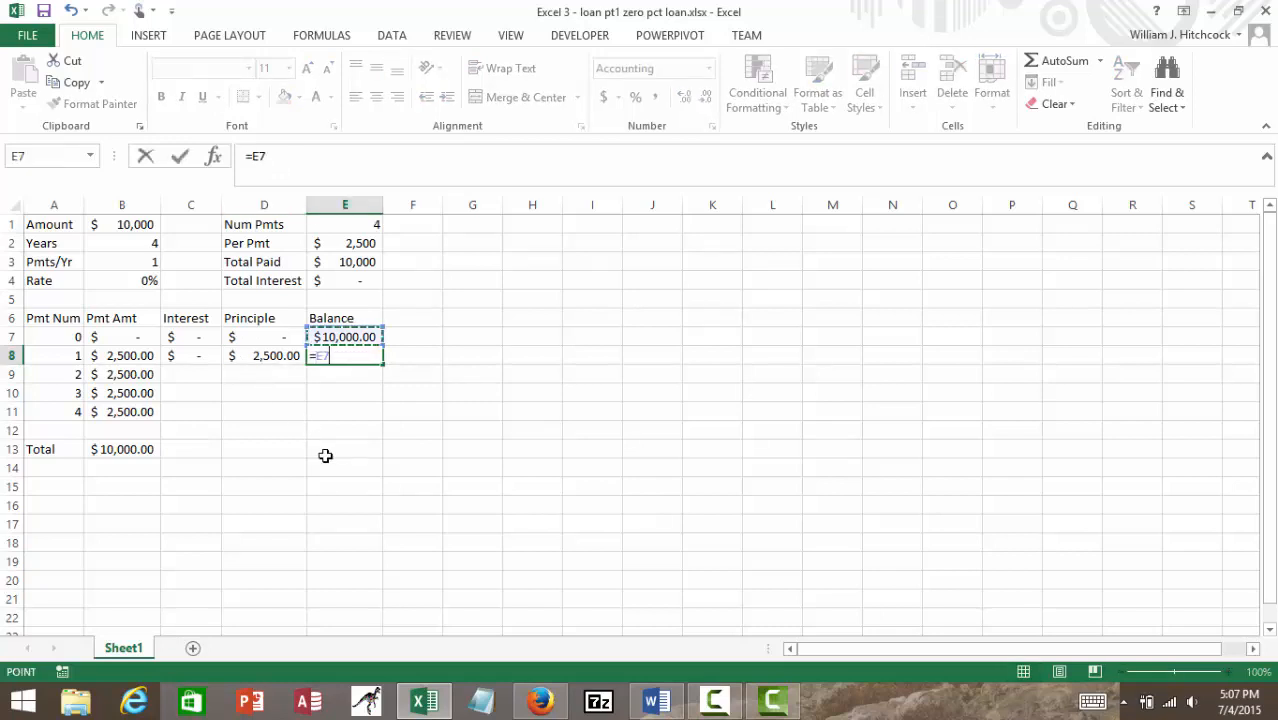
pyautogui.write('-')
pyautogui.press('Left')
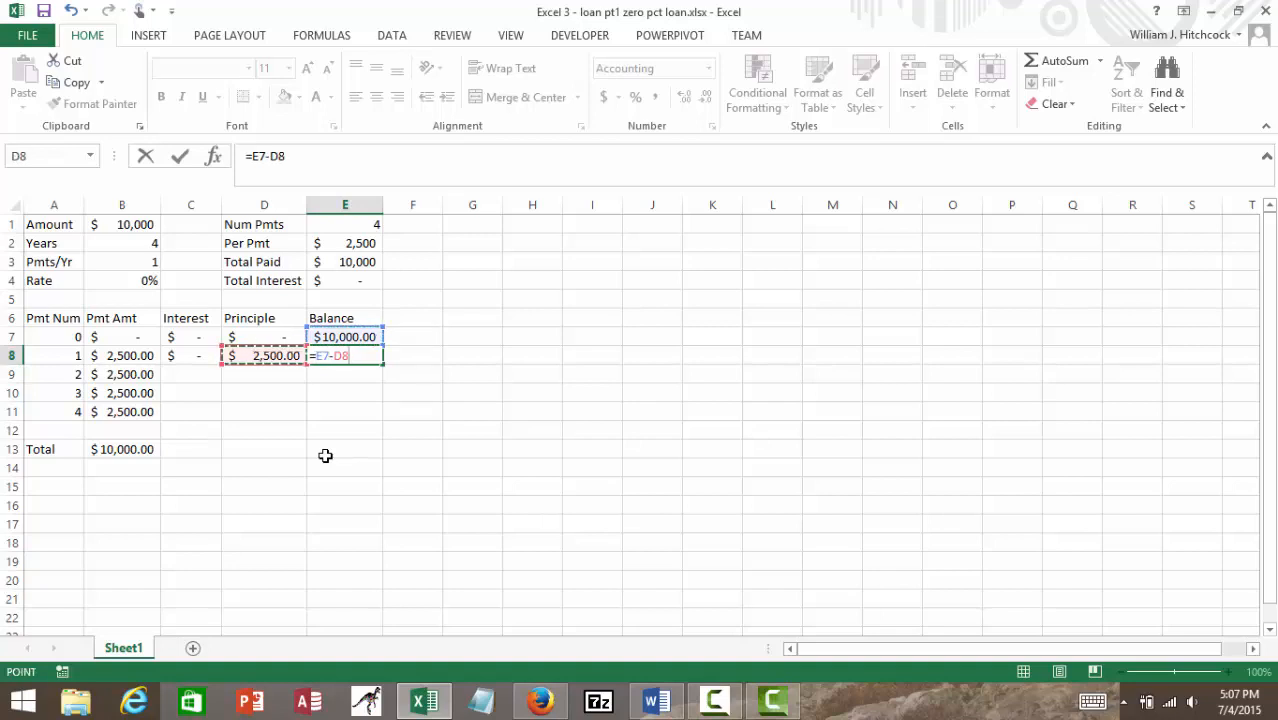
pyautogui.press('Return')
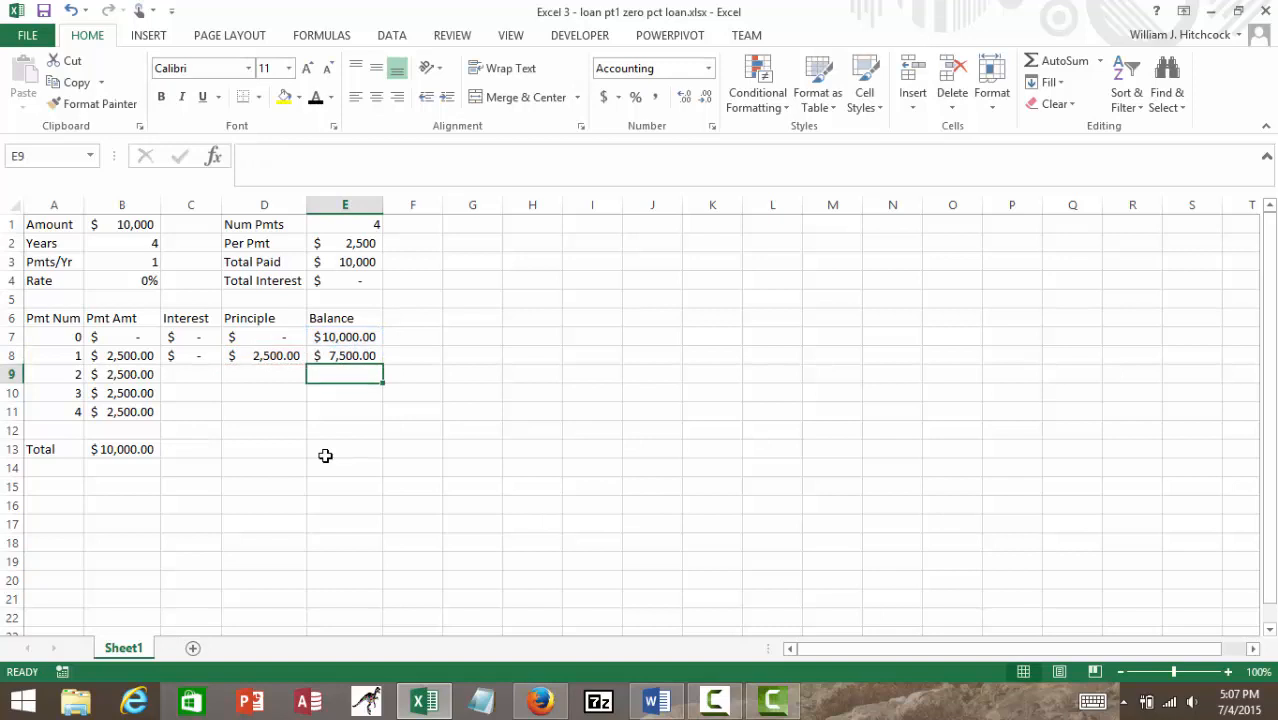
# Step: Fill the interest, principle and balance formulas from C8:E8 down through row 11, and check the final balance cell E11
pyautogui.press('Up')
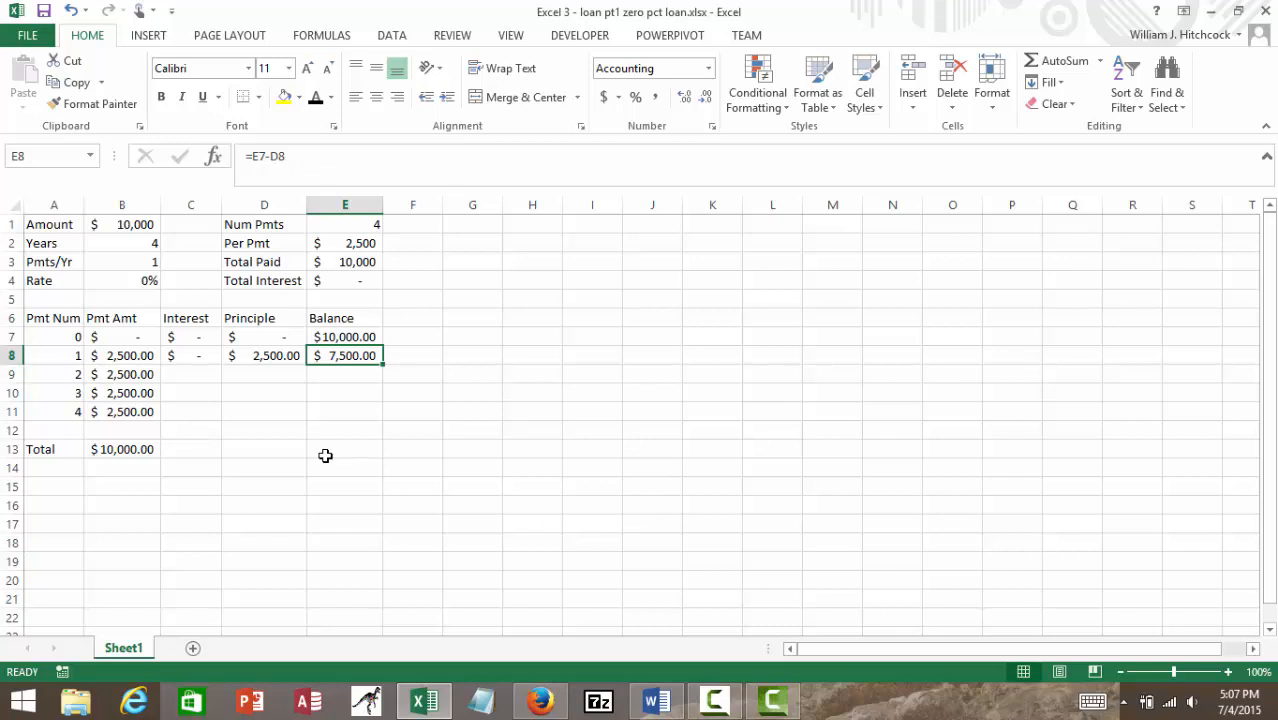
pyautogui.press('Left')
pyautogui.press('Left')
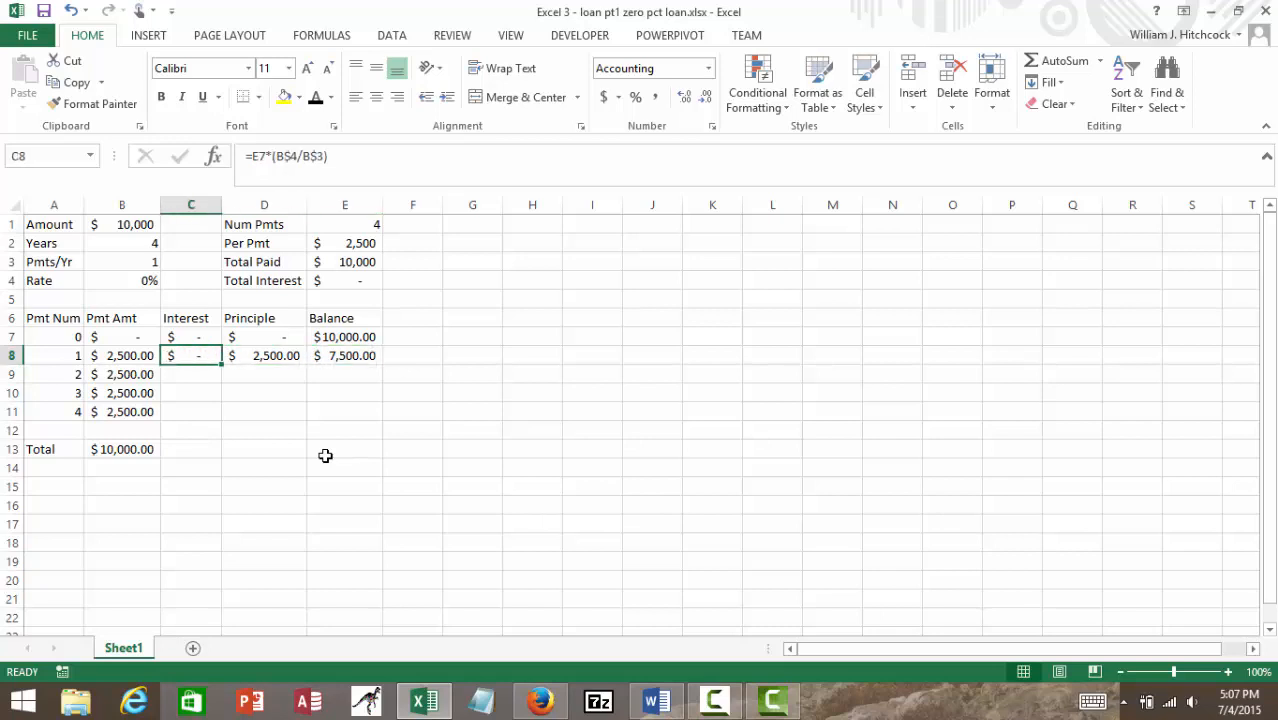
pyautogui.hotkey('shift', 'Right')
pyautogui.hotkey('shift', 'Right')
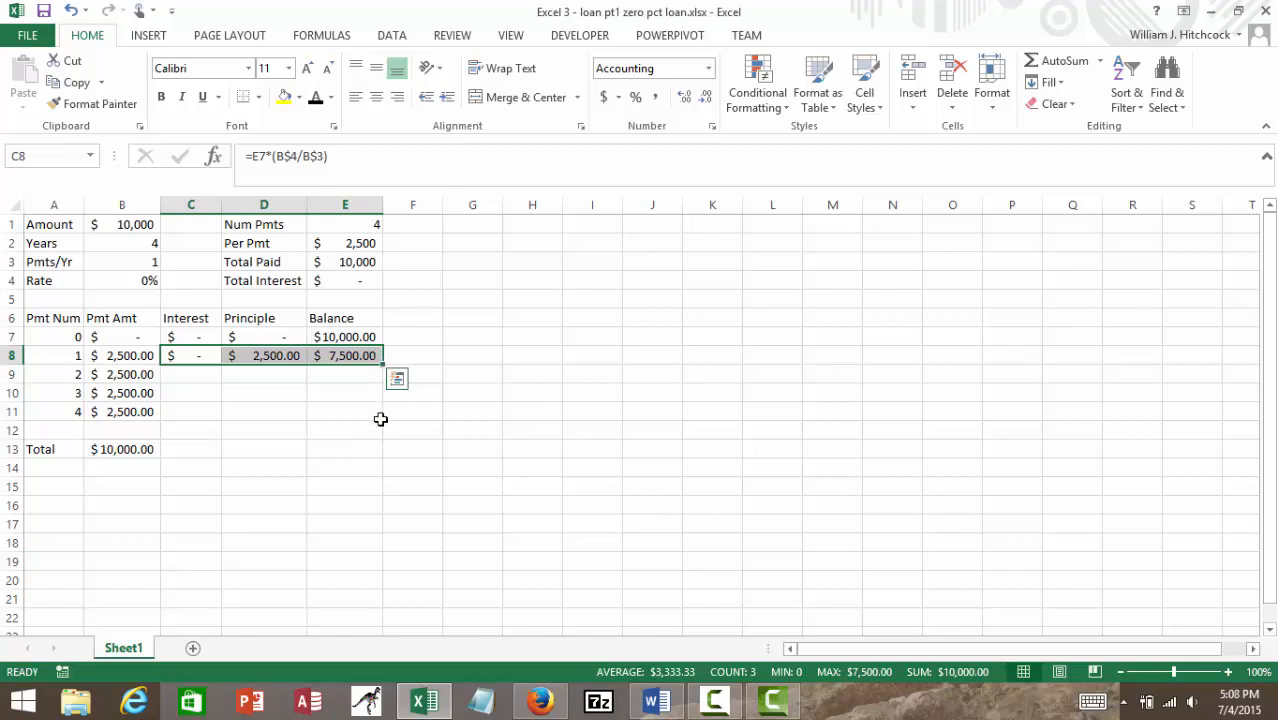
pyautogui.doubleClick(384, 366)
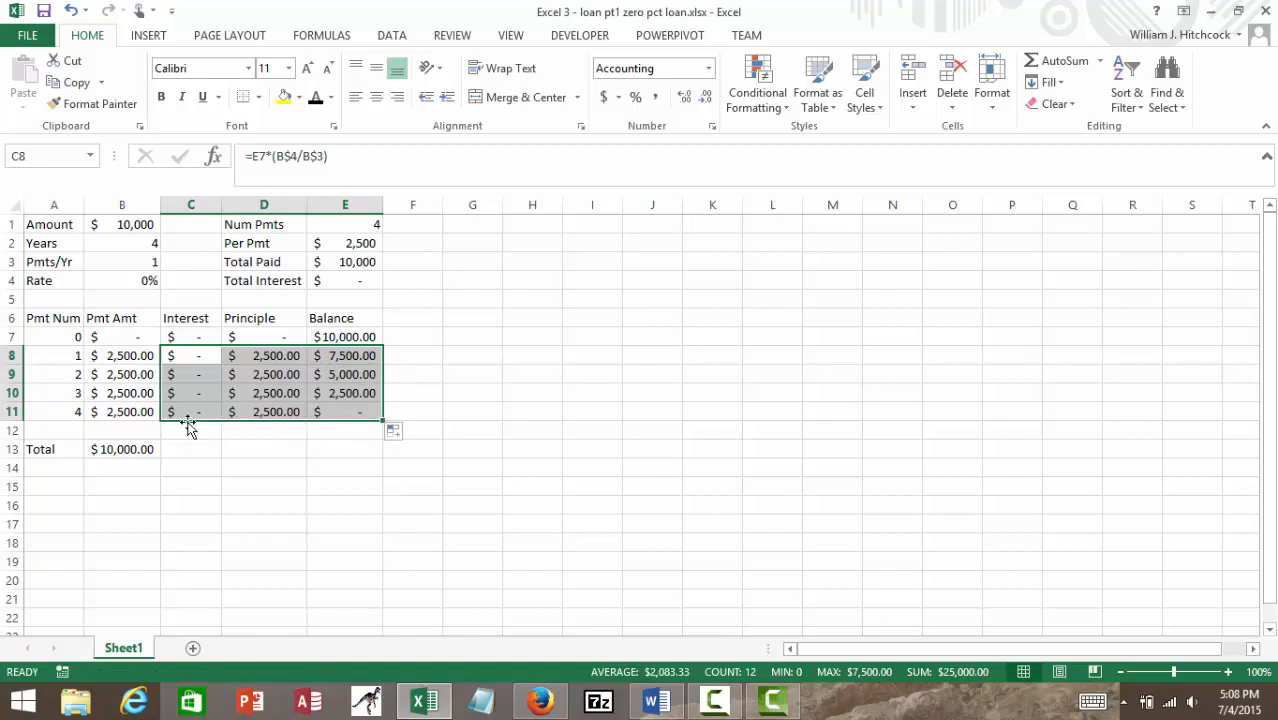
pyautogui.click(340, 414)
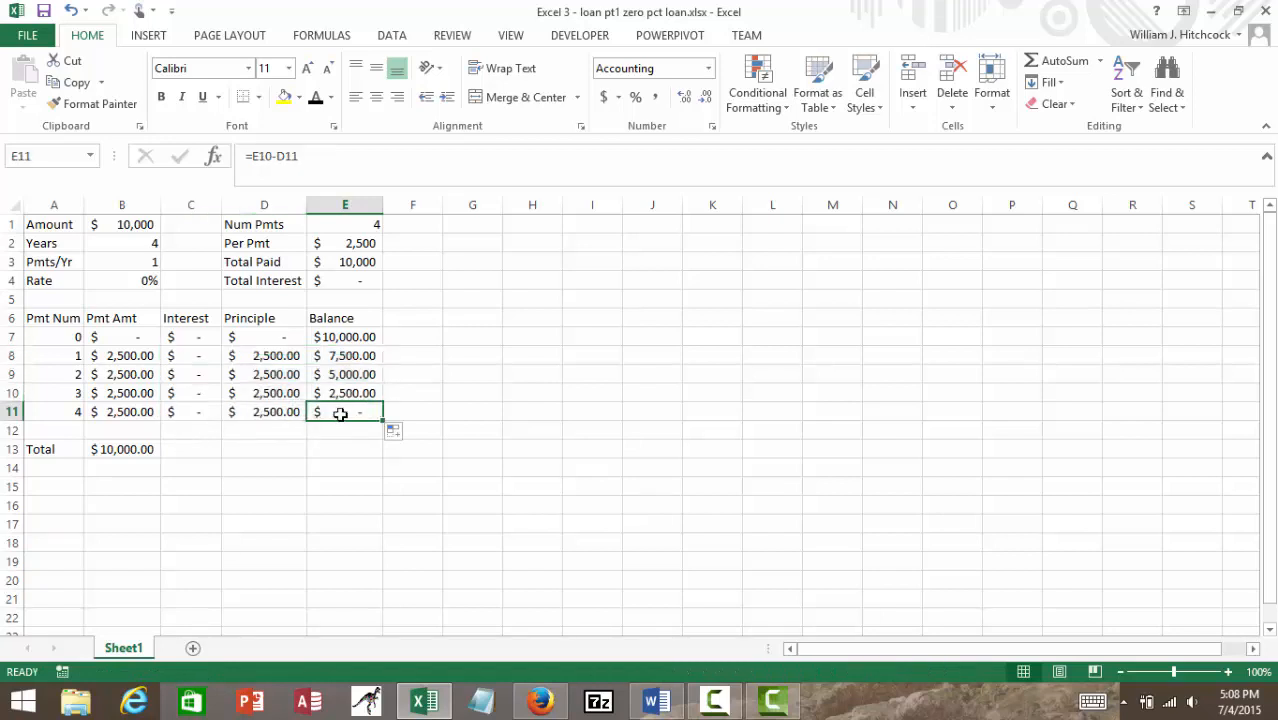
# Step: Copy the total formula from B13 into C13:D13 for the interest and principle columns and check the copied sums
pyautogui.press('Down')
pyautogui.press('Down')
pyautogui.press('Left')
pyautogui.press('Left')
pyautogui.press('Left')
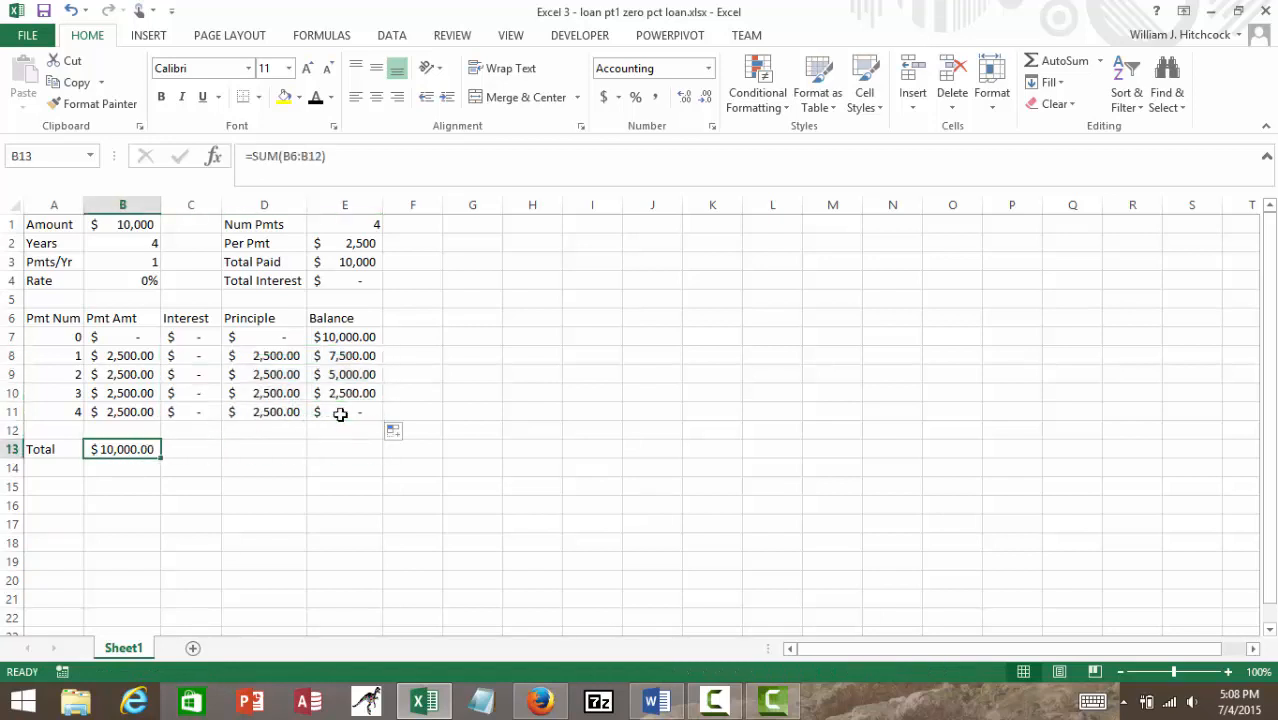
pyautogui.hotkey('ctrl', 'c')
pyautogui.press('Right')
pyautogui.hotkey('shift', 'Right')
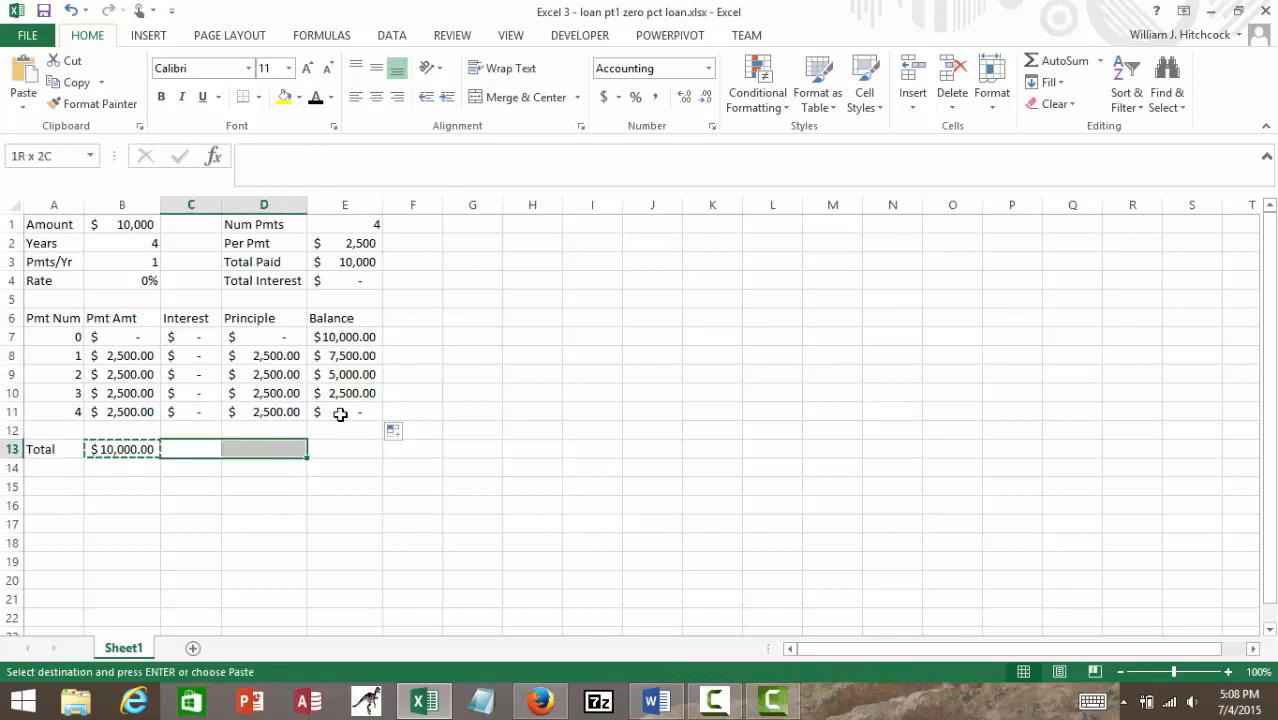
pyautogui.hotkey('ctrl', 'v')
pyautogui.press('Left')
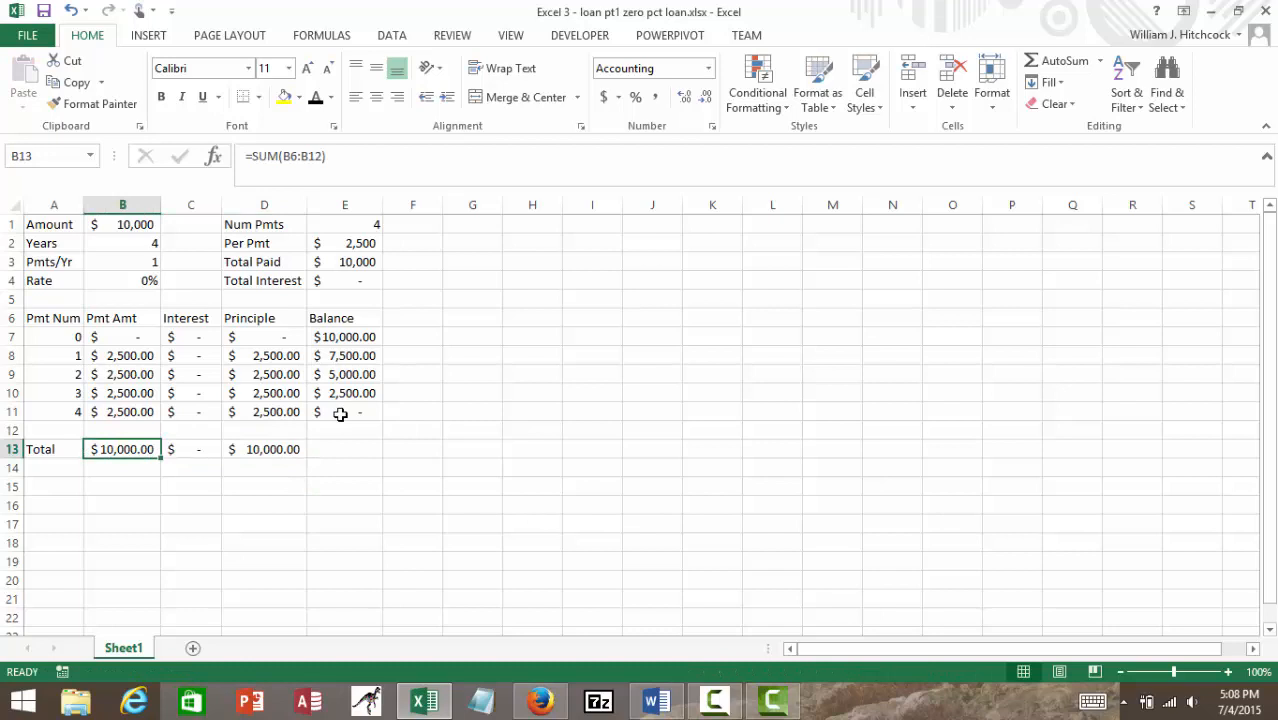
pyautogui.press('Right')
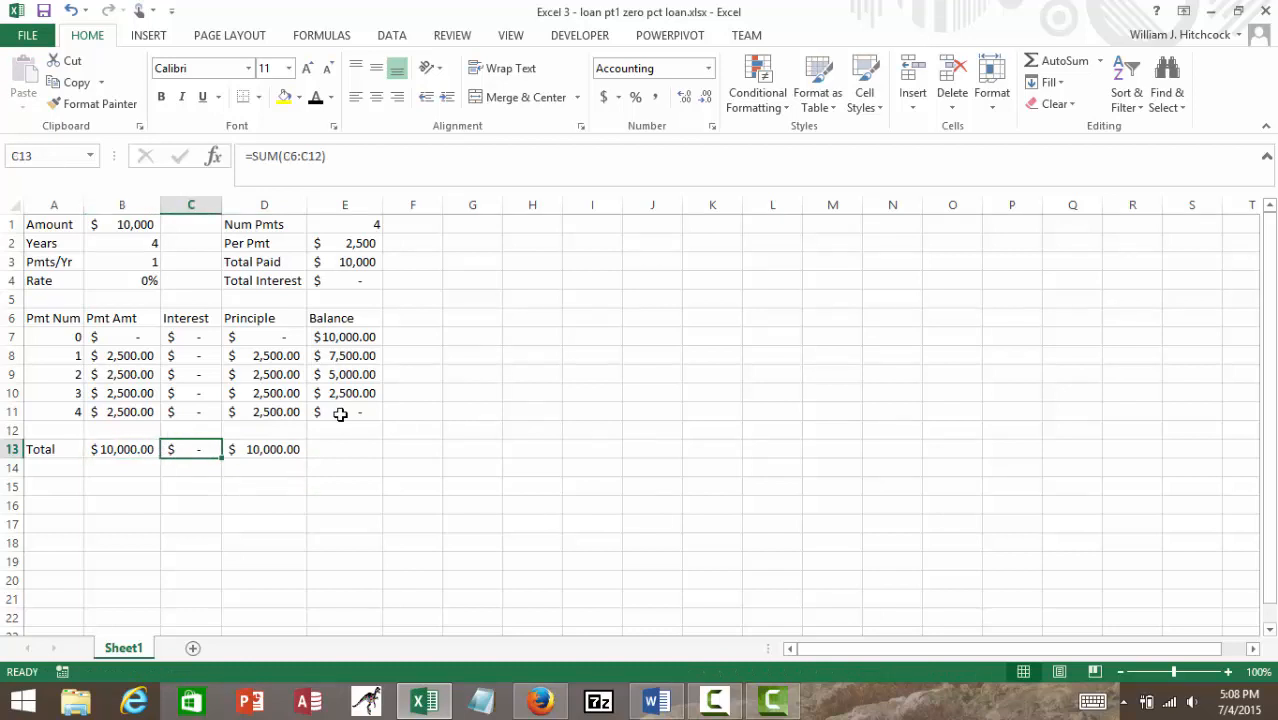
pyautogui.press('Right')
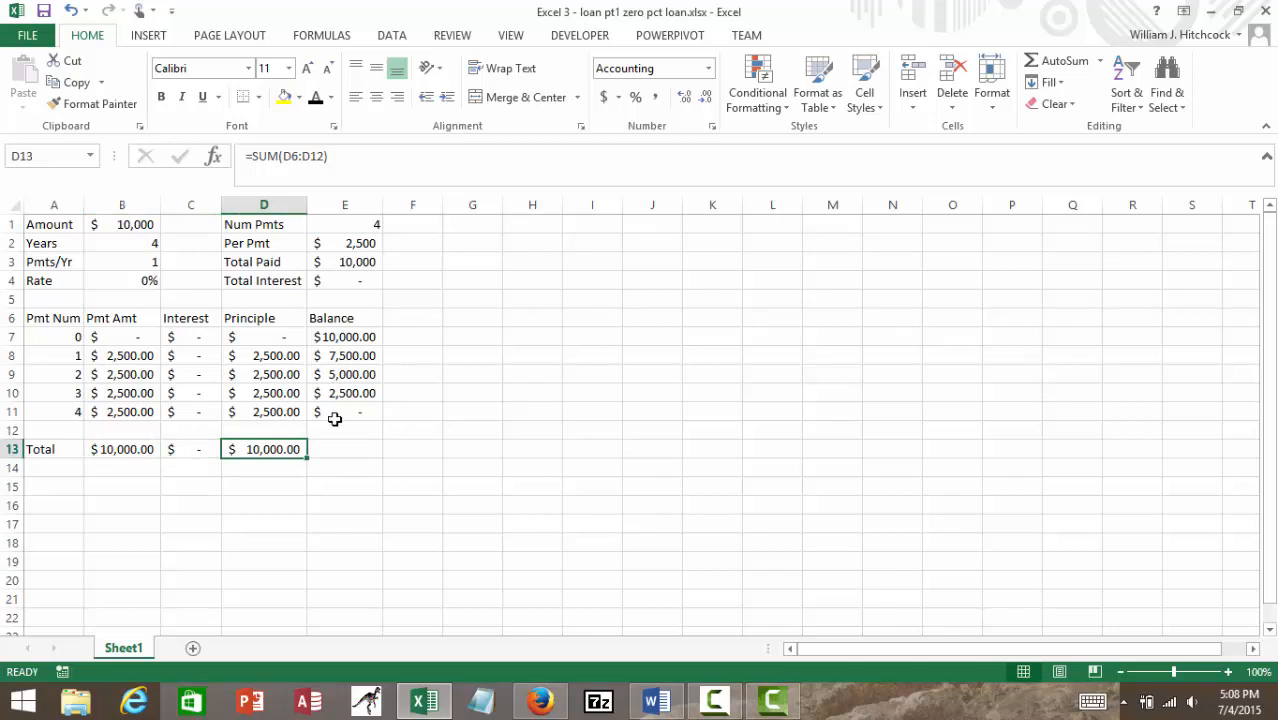
# Step: Try copying the principle total from D13 into E13 under the balance column, and clear E13 again
pyautogui.hotkey('ctrl', 'c')
pyautogui.press('Right')
pyautogui.press('Return')
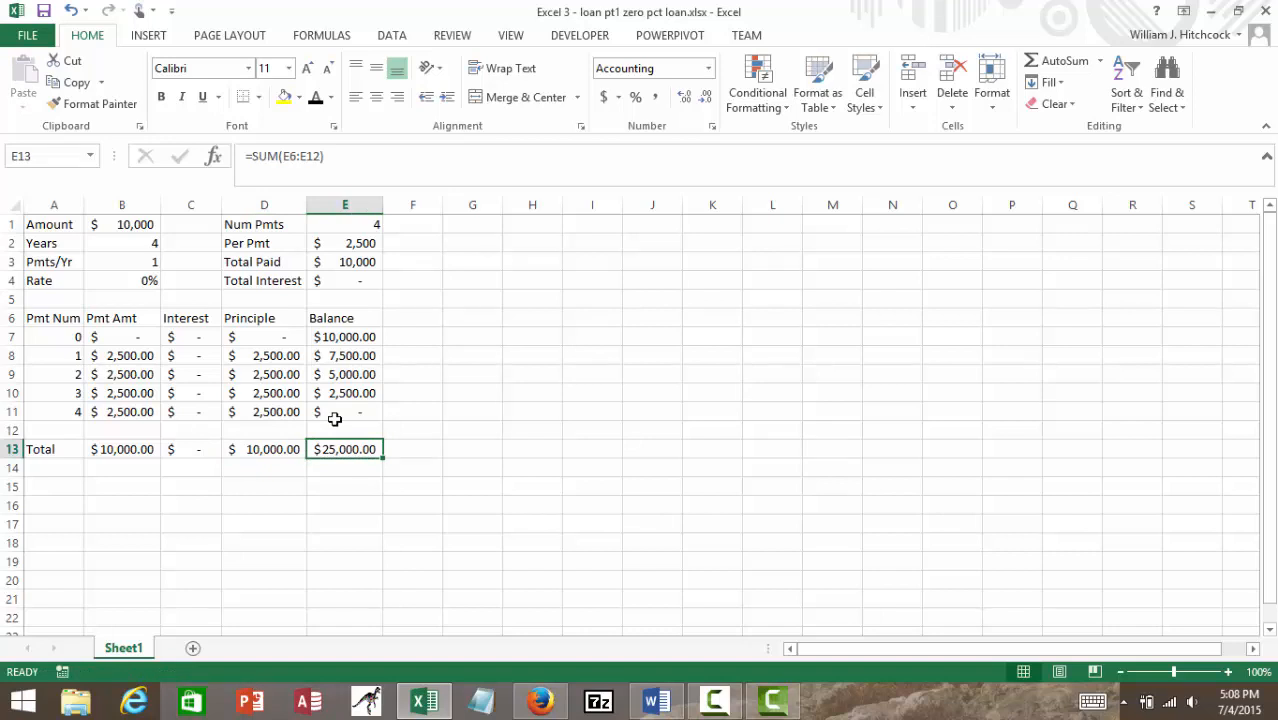
pyautogui.press('Delete')
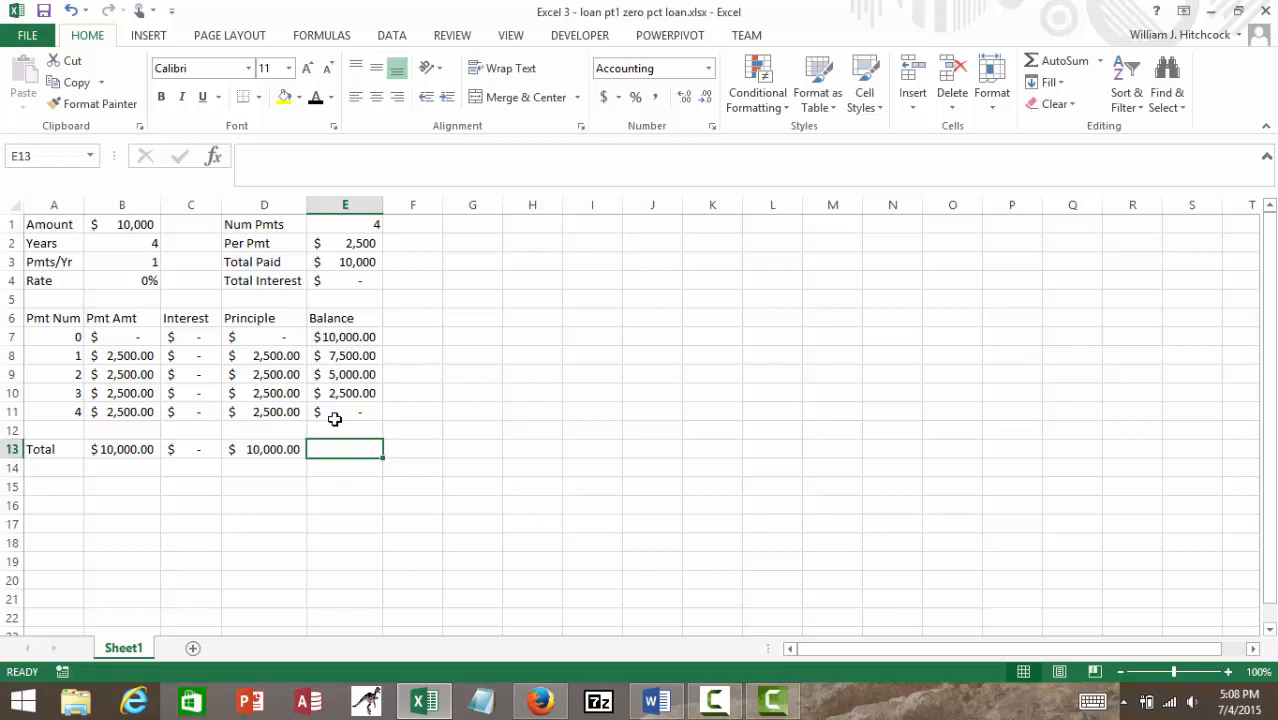
# Step: Save the loan workbook with the finished annual payment schedule, and go to the first payment row at A7
pyautogui.hotkey('ctrl', 'Home')
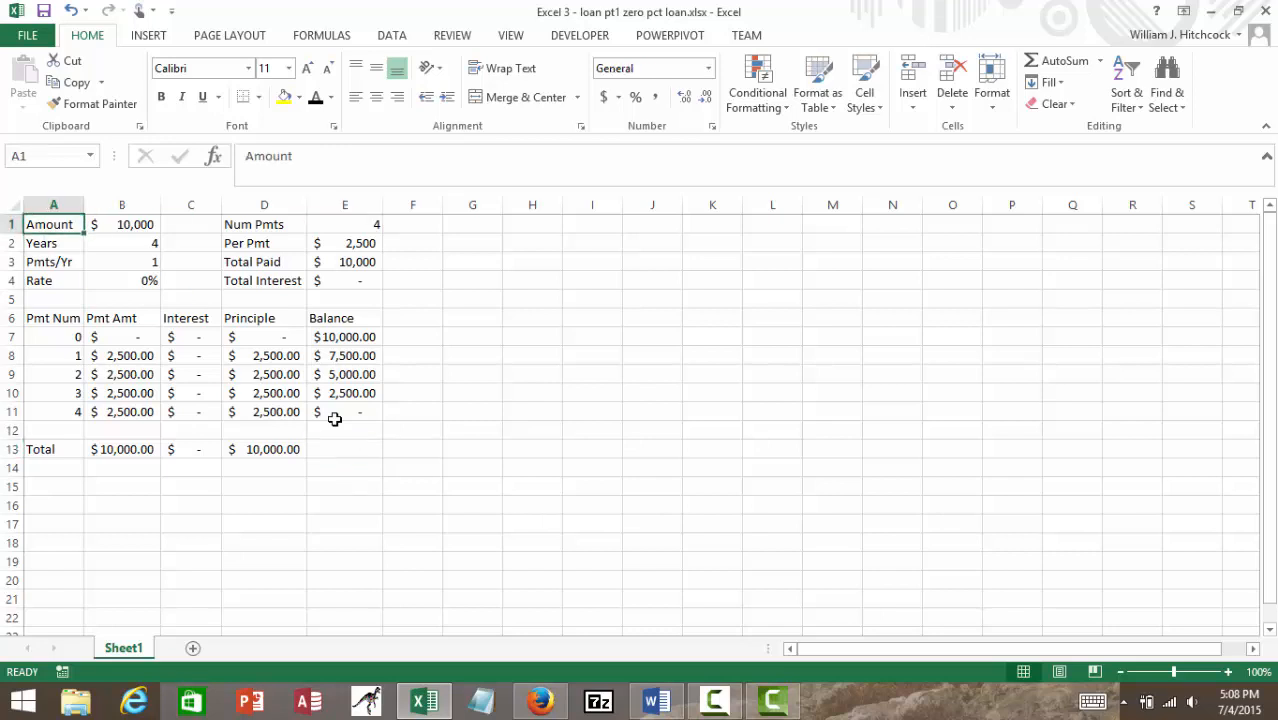
pyautogui.click(44, 18)
pyautogui.press('Down')
pyautogui.press('Down')
pyautogui.press('Down')
pyautogui.press('Down')
pyautogui.press('Down')
pyautogui.press('Down')
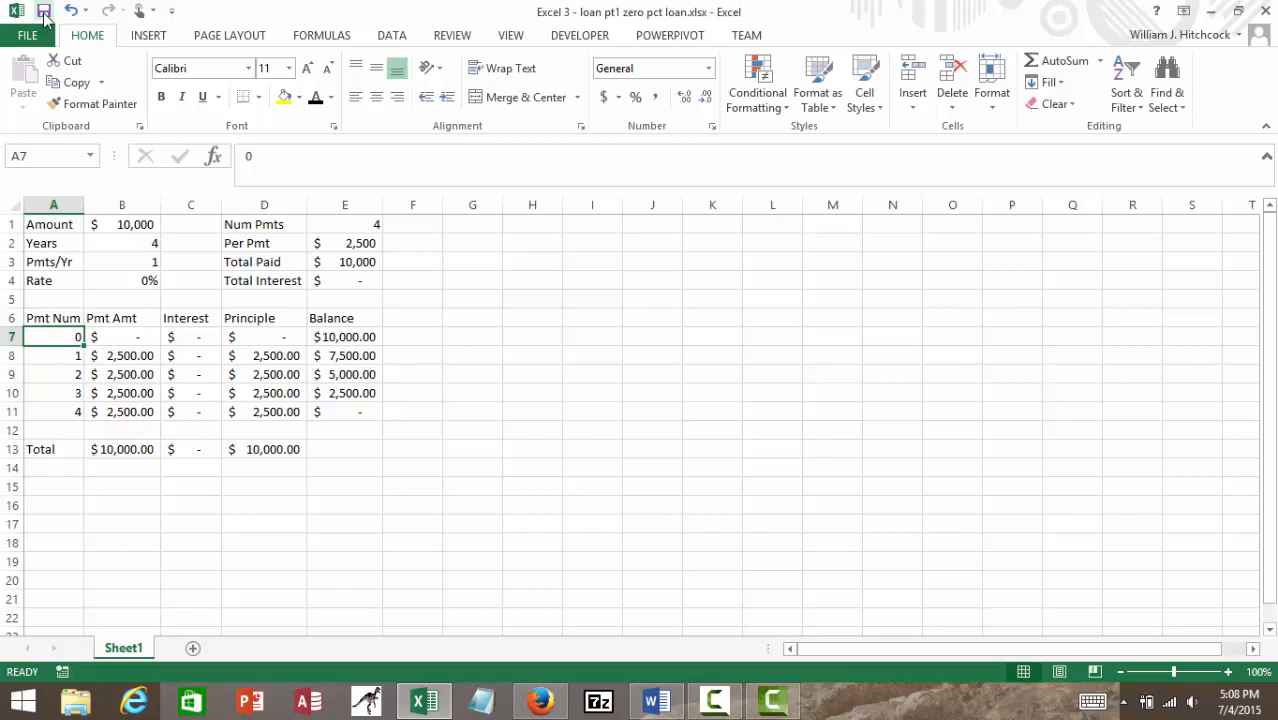
# Step: Set the payments per year in B3 to 12 for a monthly loan
pyautogui.click(133, 262)
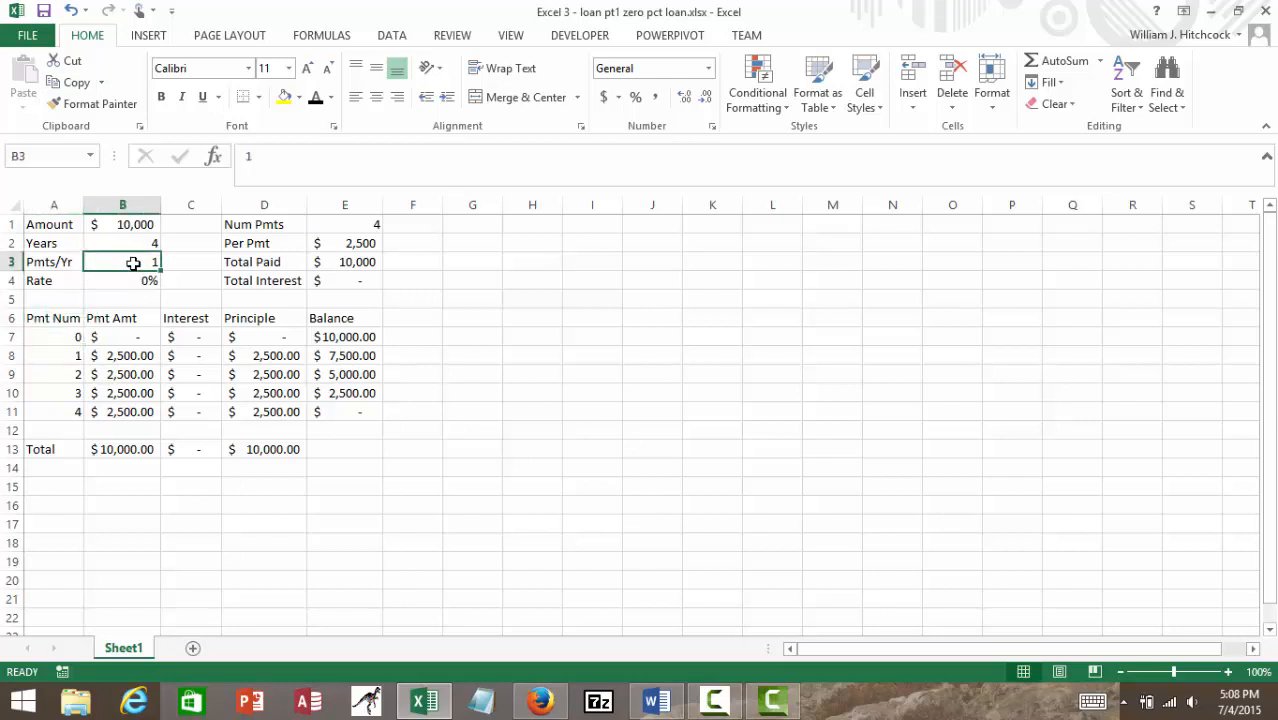
pyautogui.write('12')
pyautogui.press('Return')
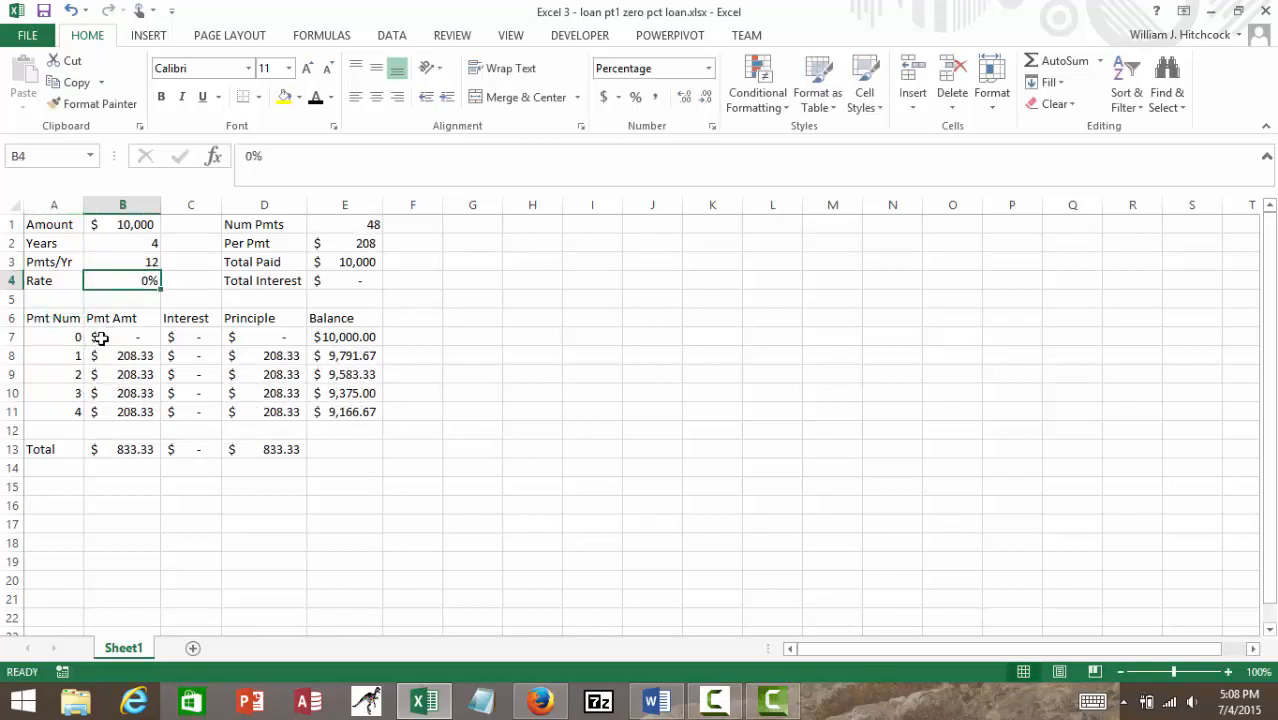
# Step: Freeze the panes above row 7 so the inputs, summary and schedule headings stay in view
pyautogui.click(60, 336)
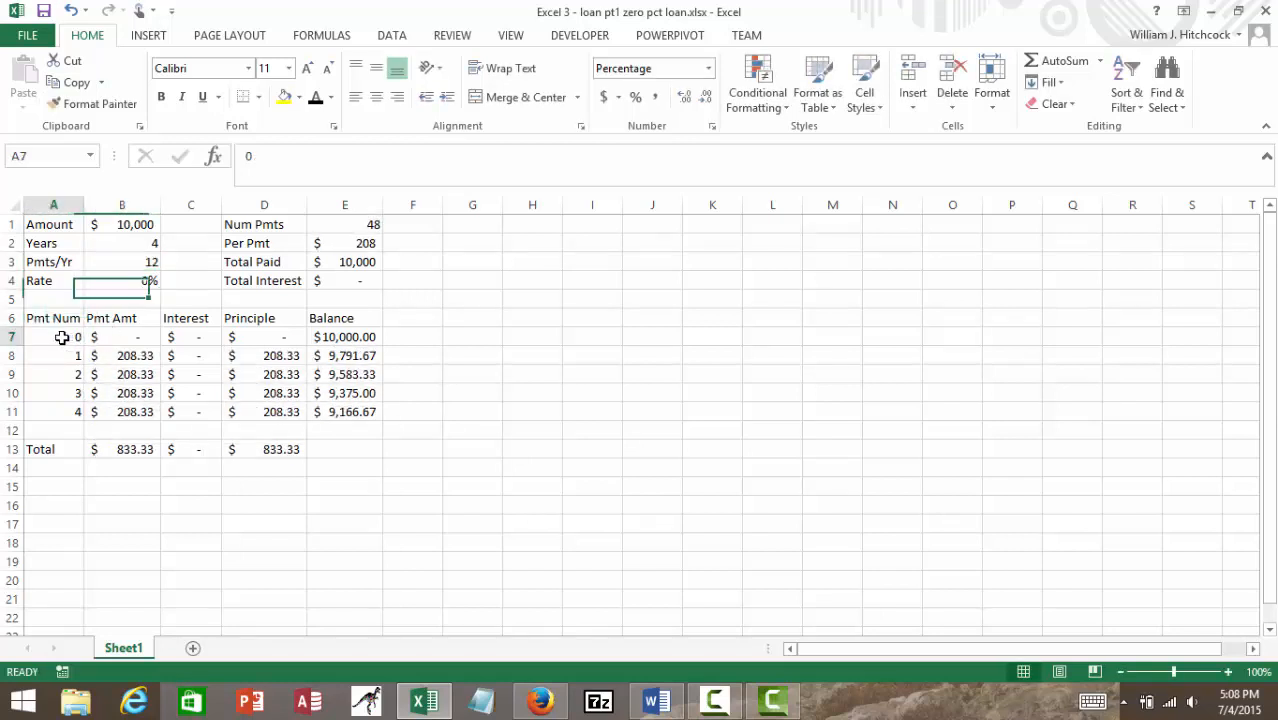
pyautogui.click(511, 37)
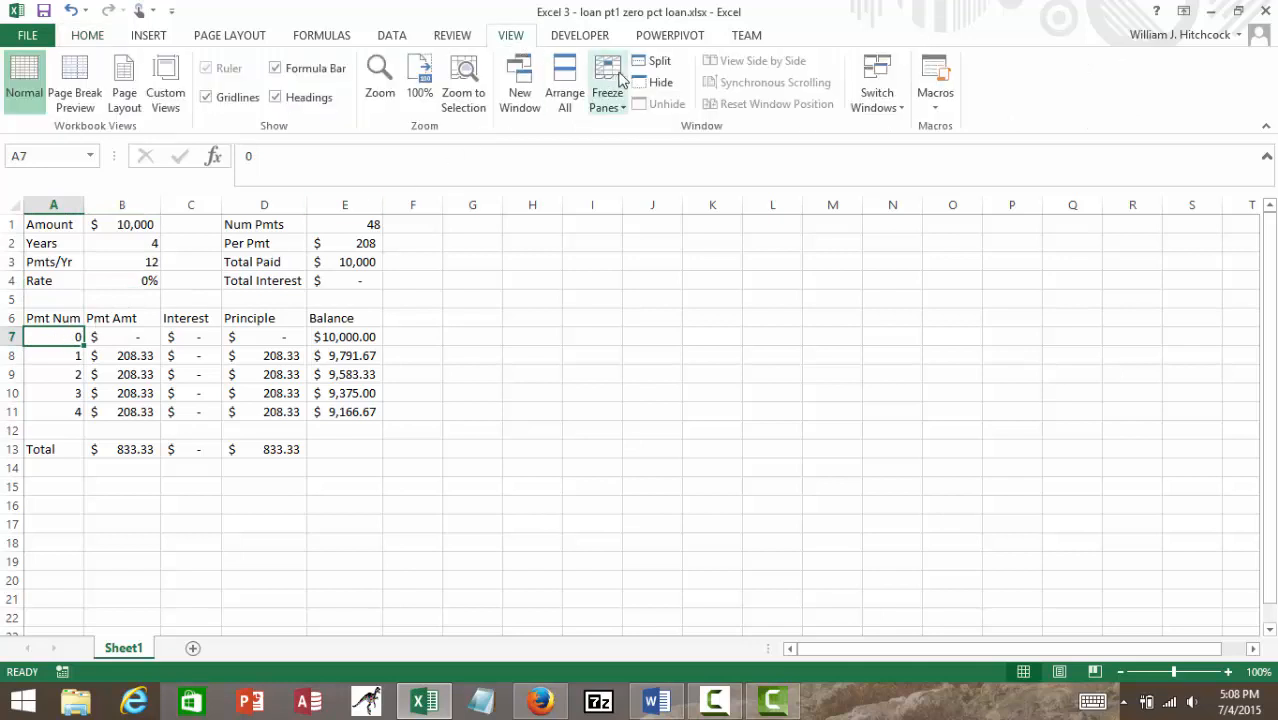
pyautogui.click(612, 92)
pyautogui.click(631, 155)
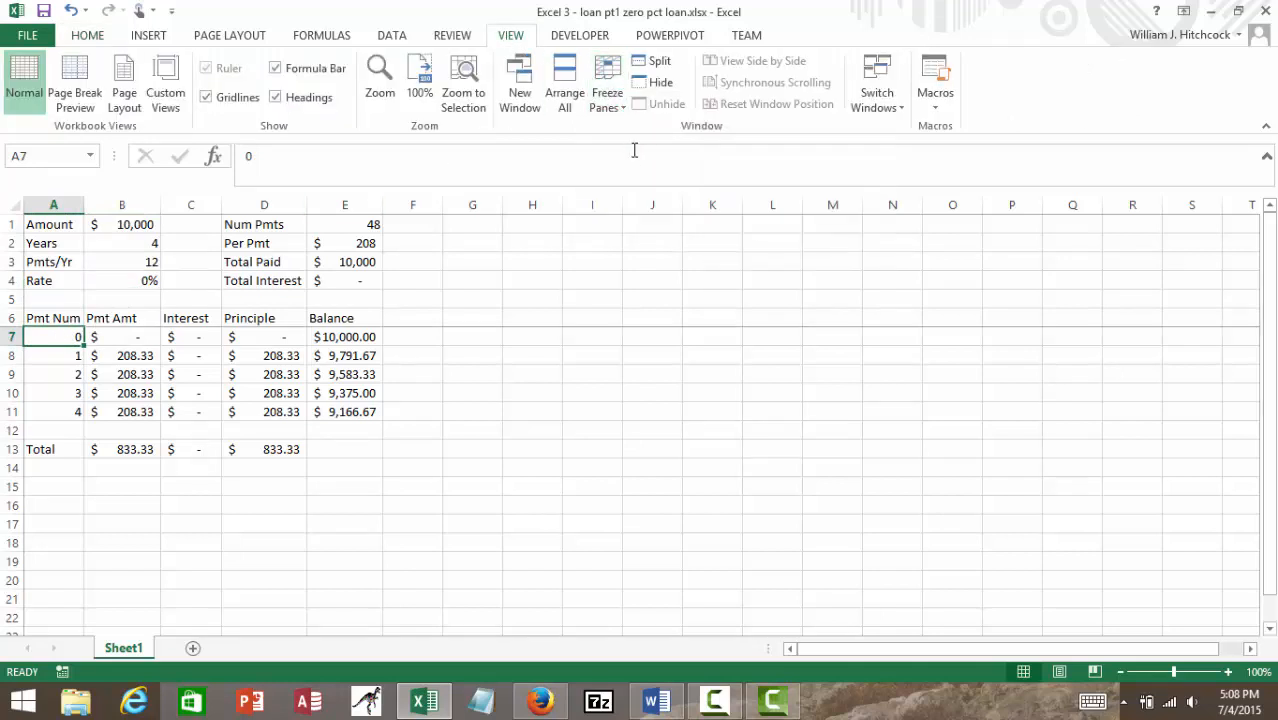
# Step: Insert 44 blank rows at rows 12 through 55, between payment 4 and the Total row
pyautogui.click(14, 430)
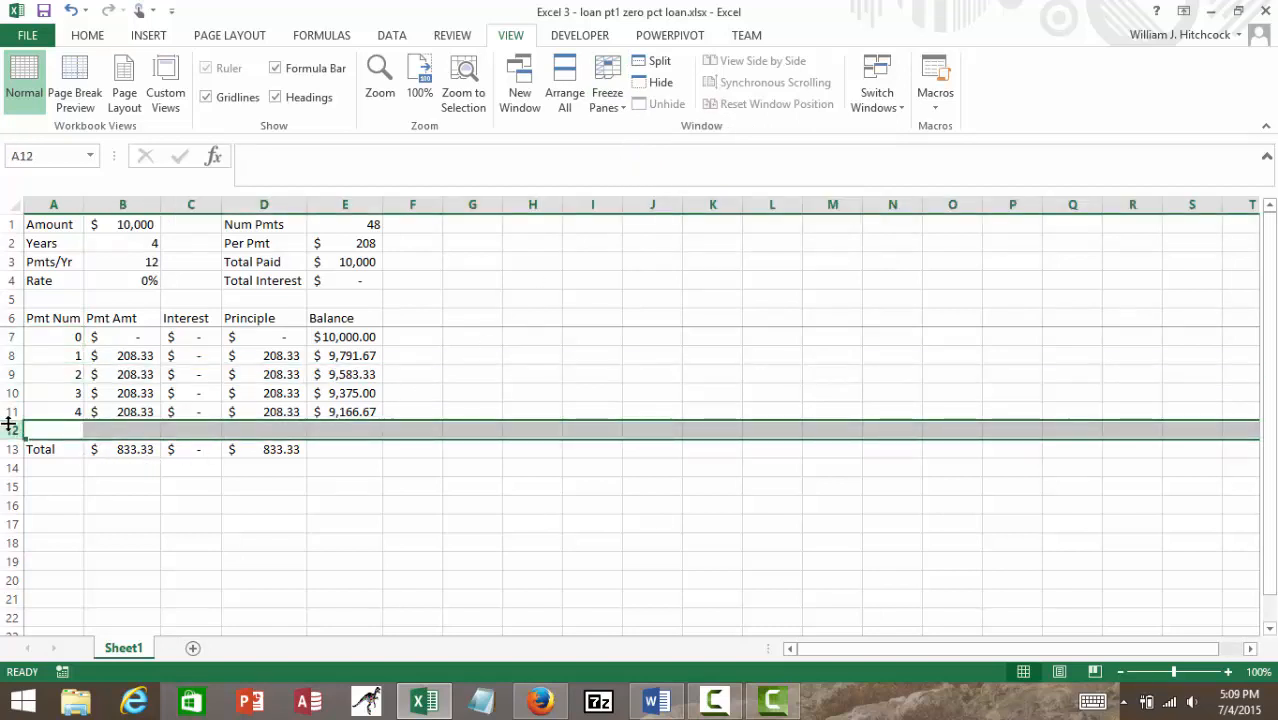
pyautogui.moveTo(8, 425)
pyautogui.mouseDown()
pyautogui.moveTo(12, 618)
pyautogui.moveTo(8, 424)
pyautogui.mouseUp()
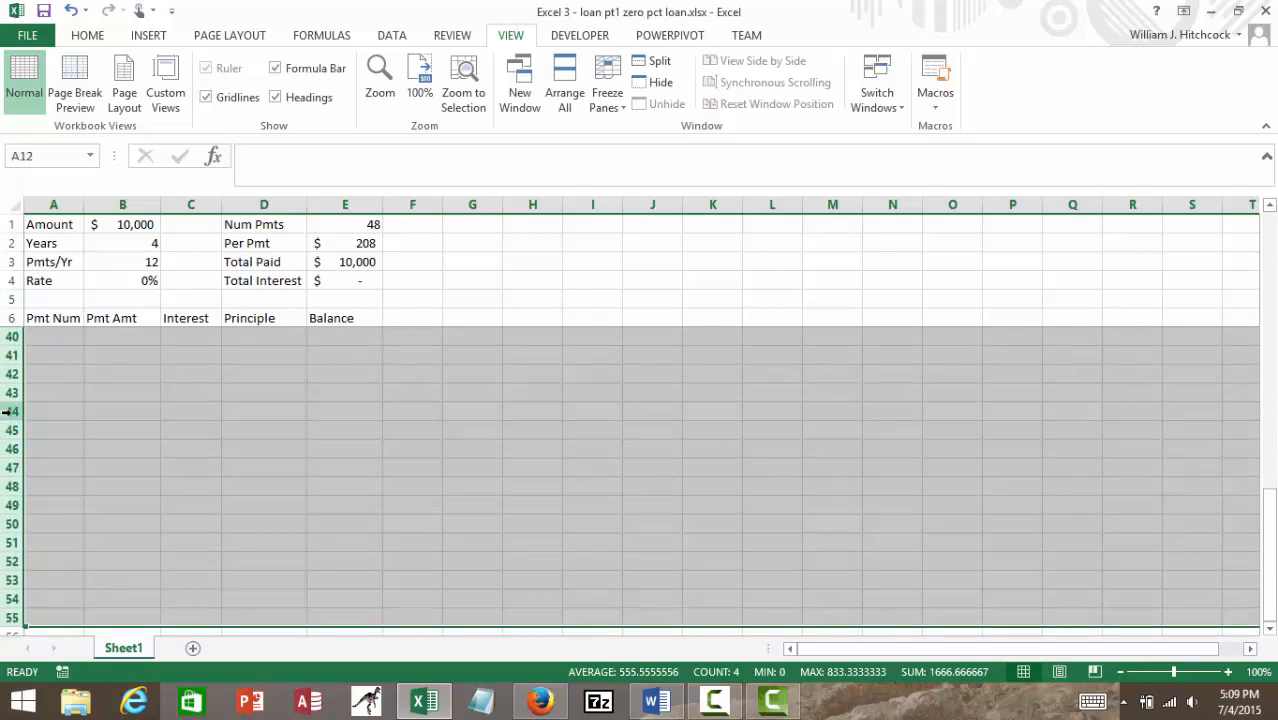
pyautogui.rightClick(10, 413)
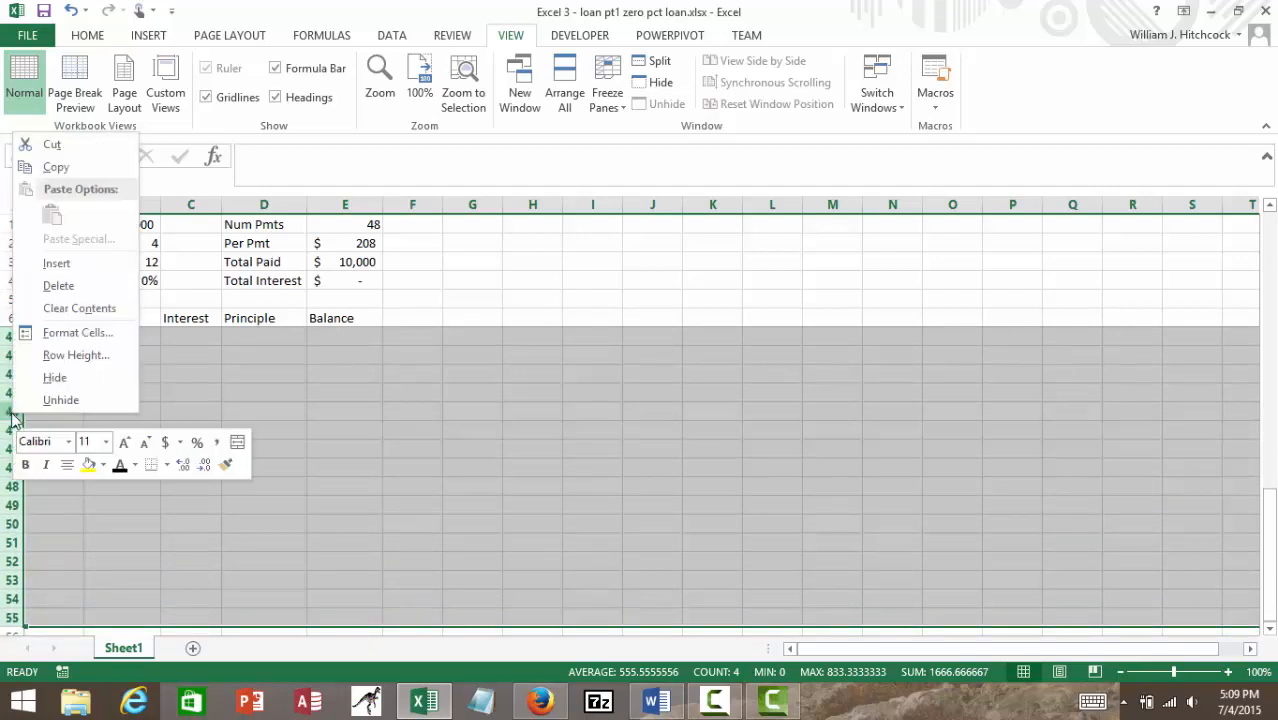
pyautogui.click(58, 285)
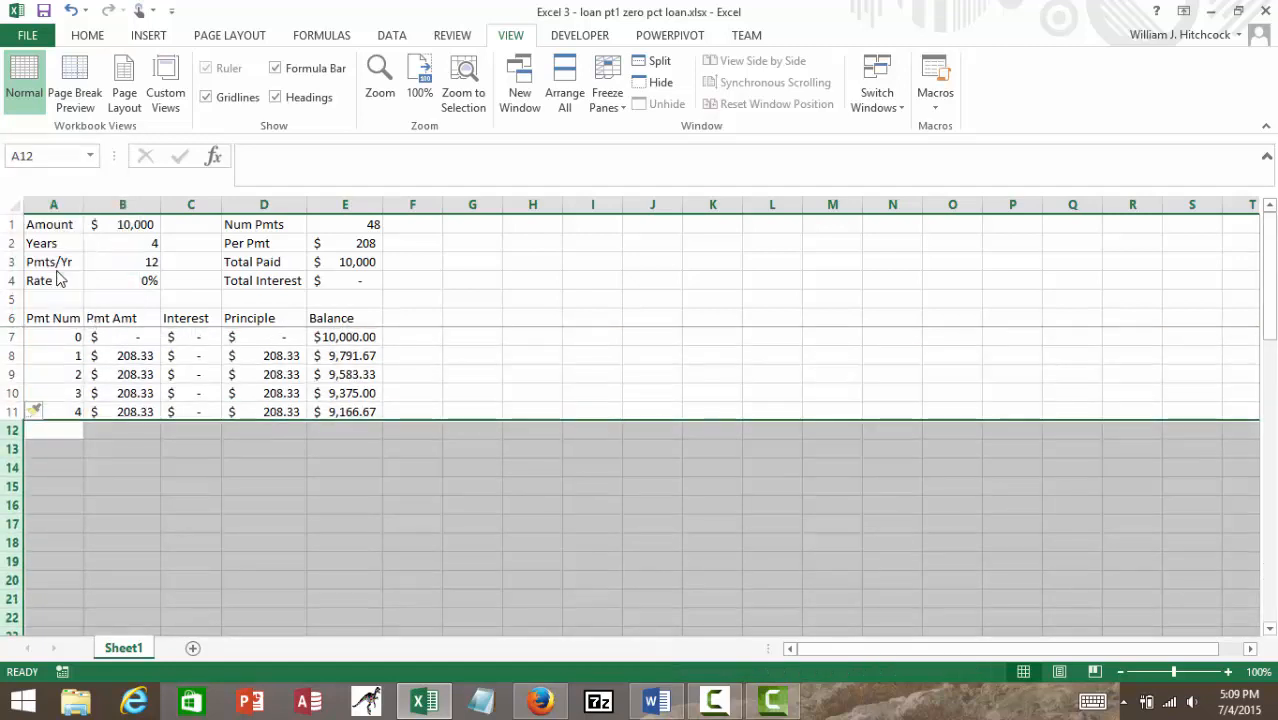
# Step: Copy the first payment row's formulas in A8:E8 down through row 55 to extend the schedule to 48 payments
pyautogui.press('Up')
pyautogui.press('Up')
pyautogui.press('Up')
pyautogui.press('Up')
pyautogui.hotkey('shift', 'Right')
pyautogui.hotkey('shift', 'Right')
pyautogui.hotkey('shift', 'Right')
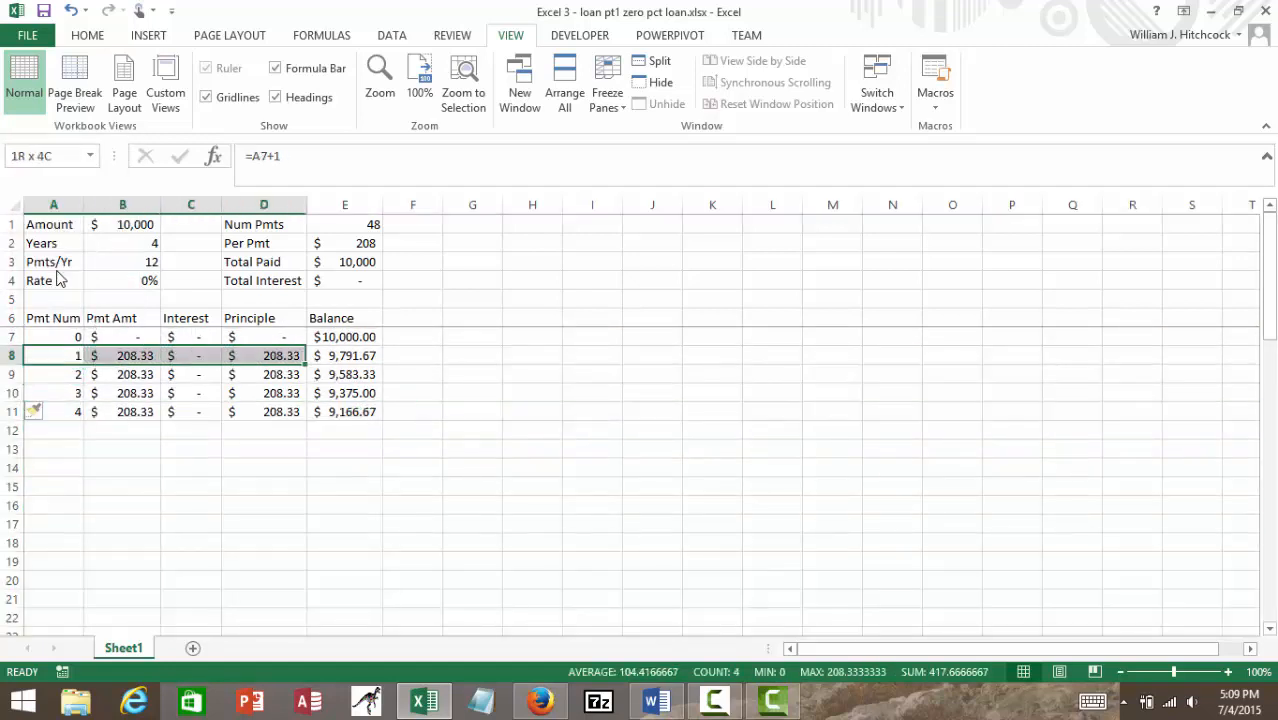
pyautogui.hotkey('shift', 'Right')
pyautogui.hotkey('ctrl', 'c')
pyautogui.press('Down')
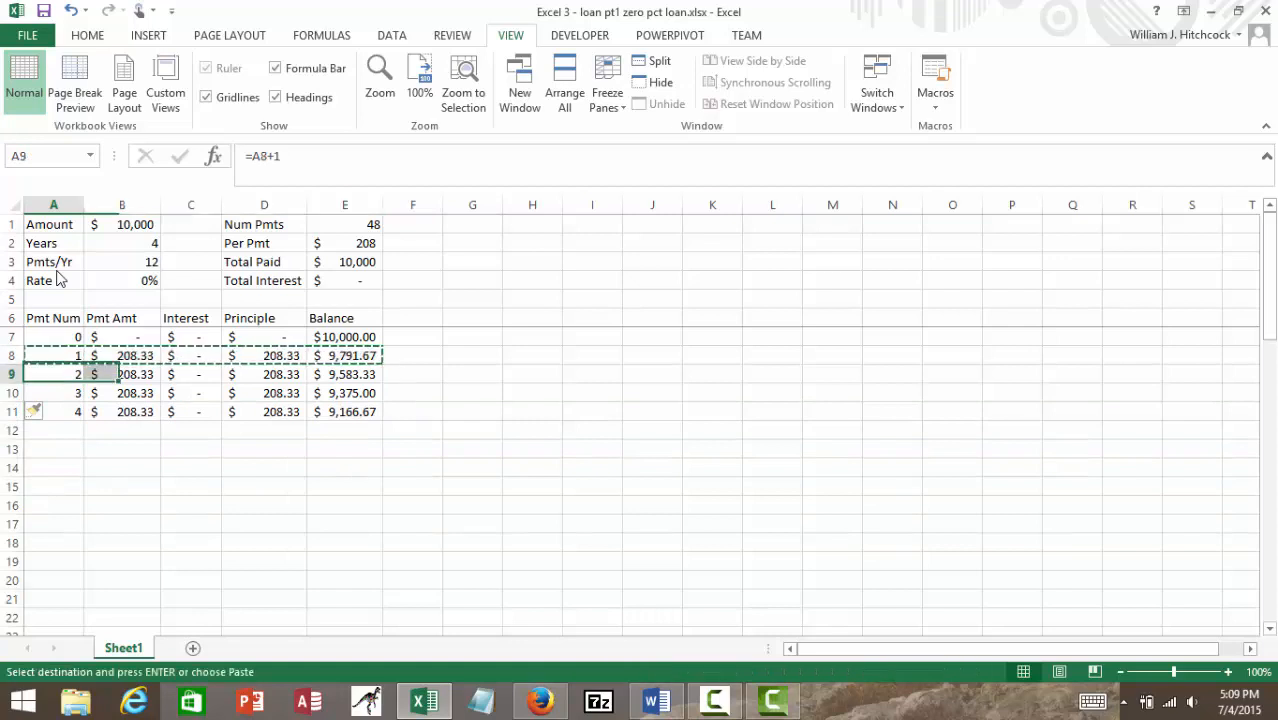
pyautogui.hotkey('shift', 'Down')
pyautogui.hotkey('shift', 'Down')
pyautogui.hotkey('shift', 'Down')
pyautogui.hotkey('shift', 'Down')
pyautogui.hotkey('shift', 'Down')
pyautogui.hotkey('shift', 'Down')
pyautogui.hotkey('shift', 'Down')
pyautogui.hotkey('shift', 'Down')
pyautogui.hotkey('shift', 'Down')
pyautogui.hotkey('shift', 'Down')
pyautogui.hotkey('shift', 'Down')
pyautogui.hotkey('shift', 'Down')
pyautogui.hotkey('shift', 'Down')
pyautogui.hotkey('shift', 'Down')
pyautogui.hotkey('shift', 'Down')
pyautogui.hotkey('shift', 'Down')
pyautogui.hotkey('shift', 'Down')
pyautogui.hotkey('shift', 'Down')
pyautogui.hotkey('shift', 'Down')
pyautogui.hotkey('shift', 'Down')
pyautogui.hotkey('shift', 'Down')
pyautogui.hotkey('shift', 'Down')
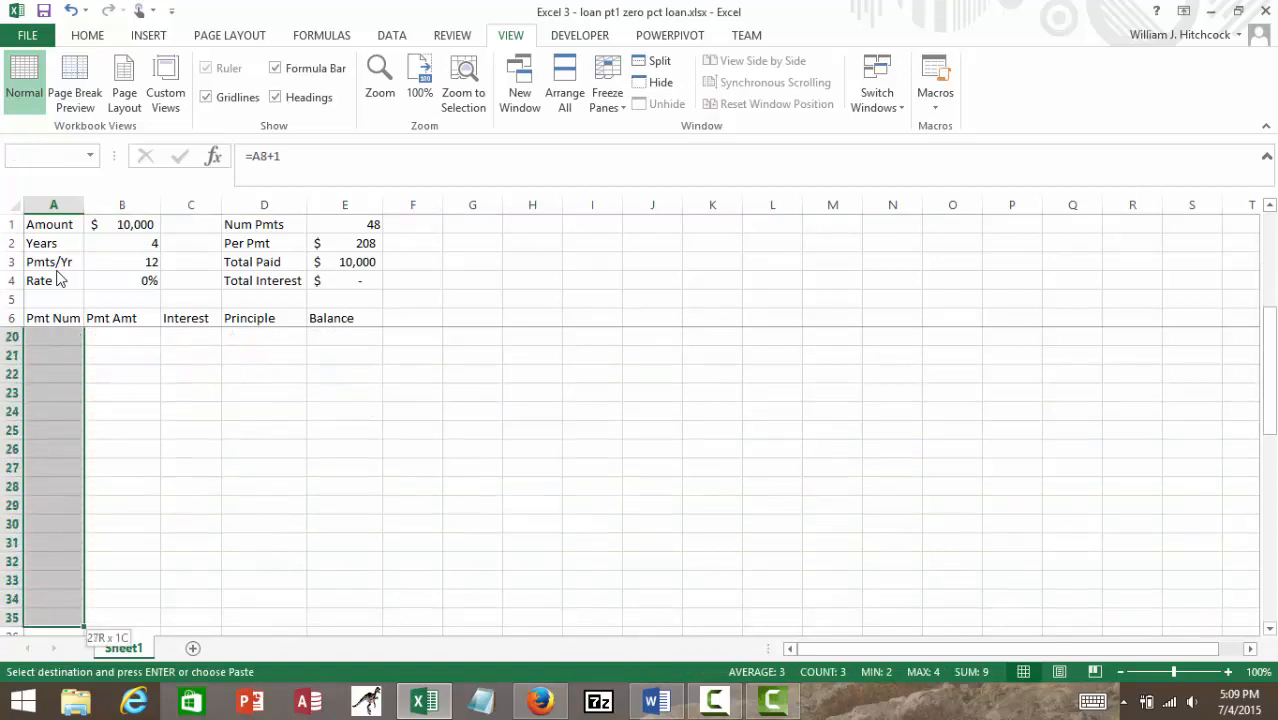
pyautogui.hotkey('shift', 'Down')
pyautogui.hotkey('shift', 'Down')
pyautogui.hotkey('shift', 'Down')
pyautogui.hotkey('shift', 'Down')
pyautogui.hotkey('shift', 'Down')
pyautogui.hotkey('shift', 'Down')
pyautogui.hotkey('shift', 'Down')
pyautogui.hotkey('shift', 'Down')
pyautogui.hotkey('shift', 'Down')
pyautogui.hotkey('shift', 'Down')
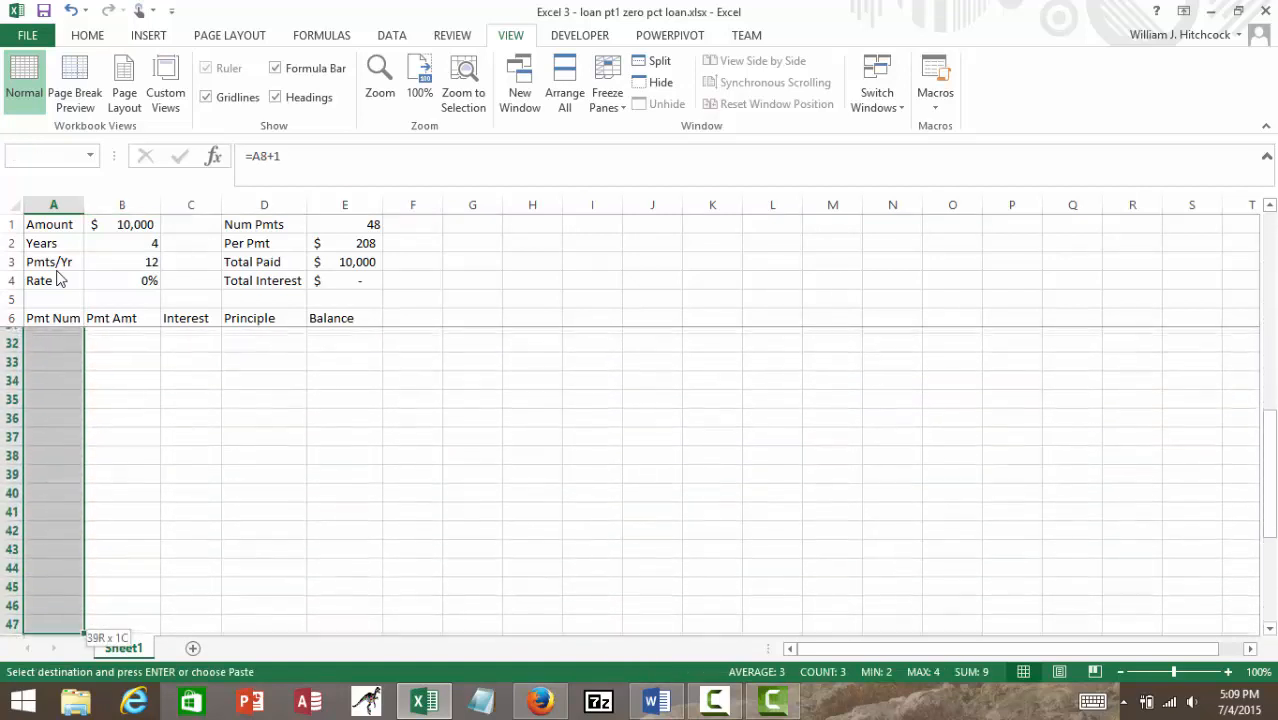
pyautogui.hotkey('shift', 'Down')
pyautogui.hotkey('shift', 'Down')
pyautogui.hotkey('shift', 'Down')
pyautogui.hotkey('shift', 'Down')
pyautogui.hotkey('shift', 'Down')
pyautogui.hotkey('shift', 'Down')
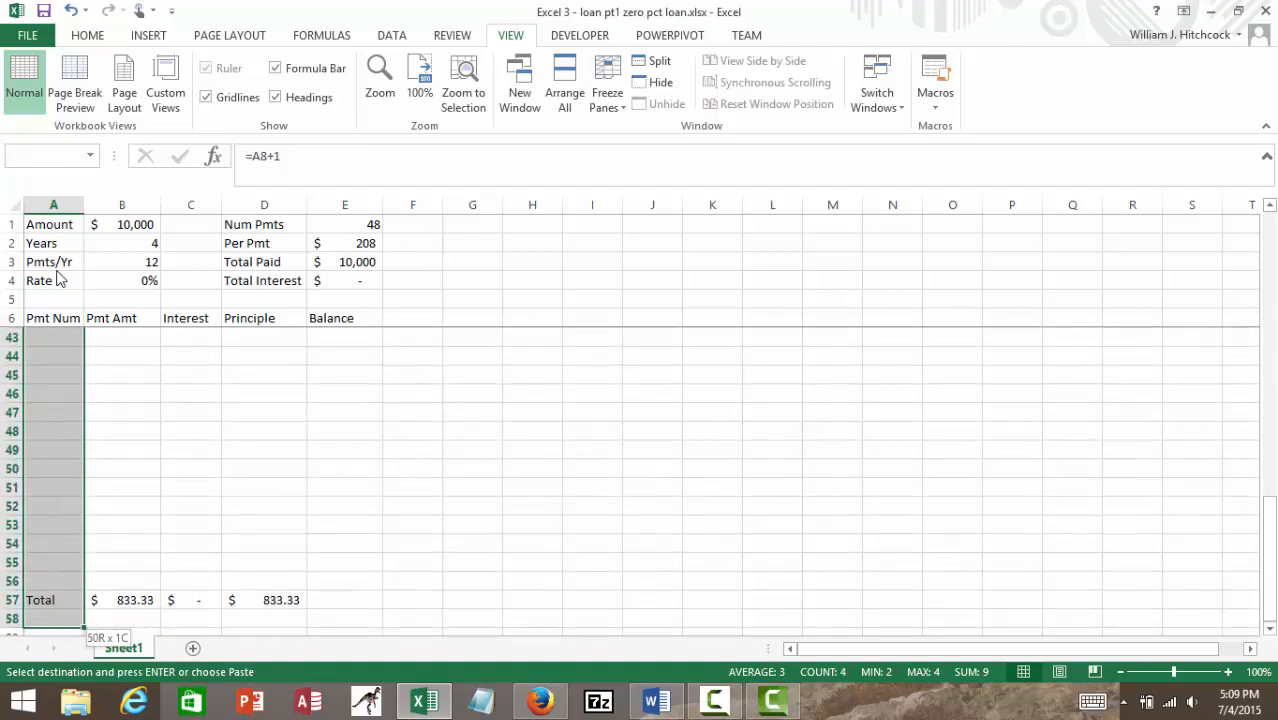
pyautogui.hotkey('shift', 'Up')
pyautogui.hotkey('shift', 'Up')
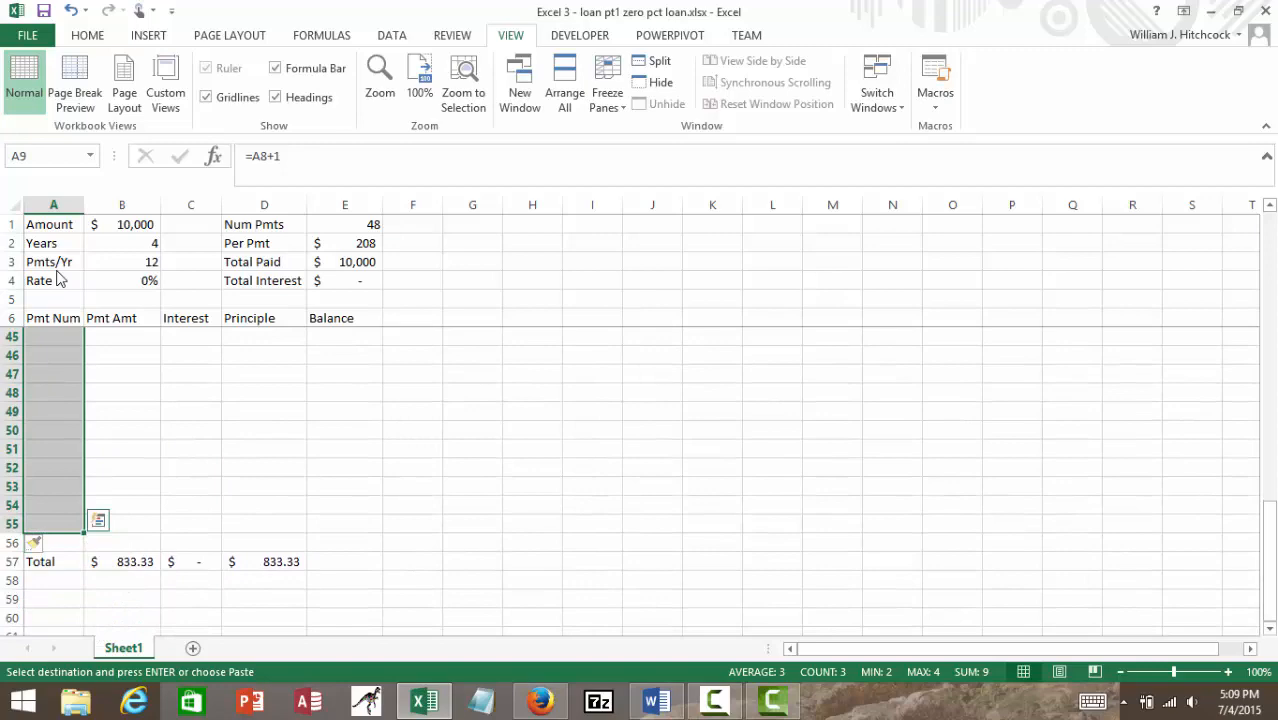
pyautogui.press('Return')
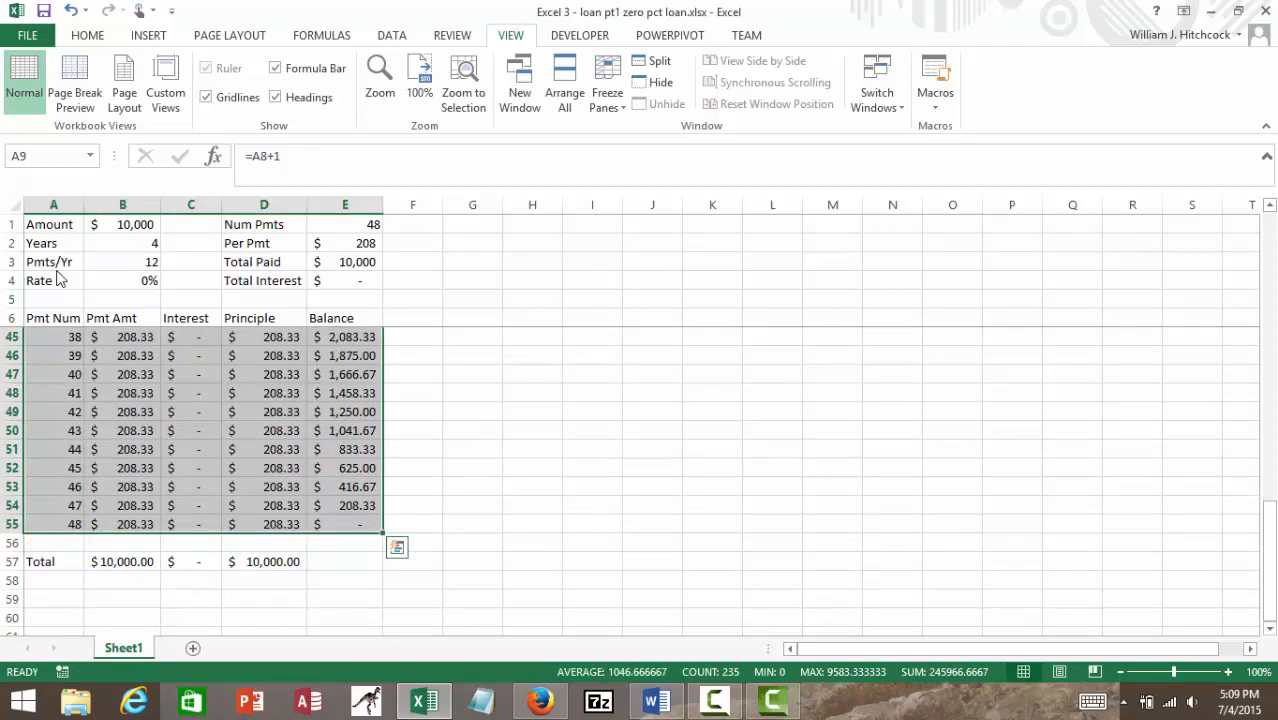
# Step: Examine the extended monthly schedule from the loan inputs down to the Total row
pyautogui.press('Down')
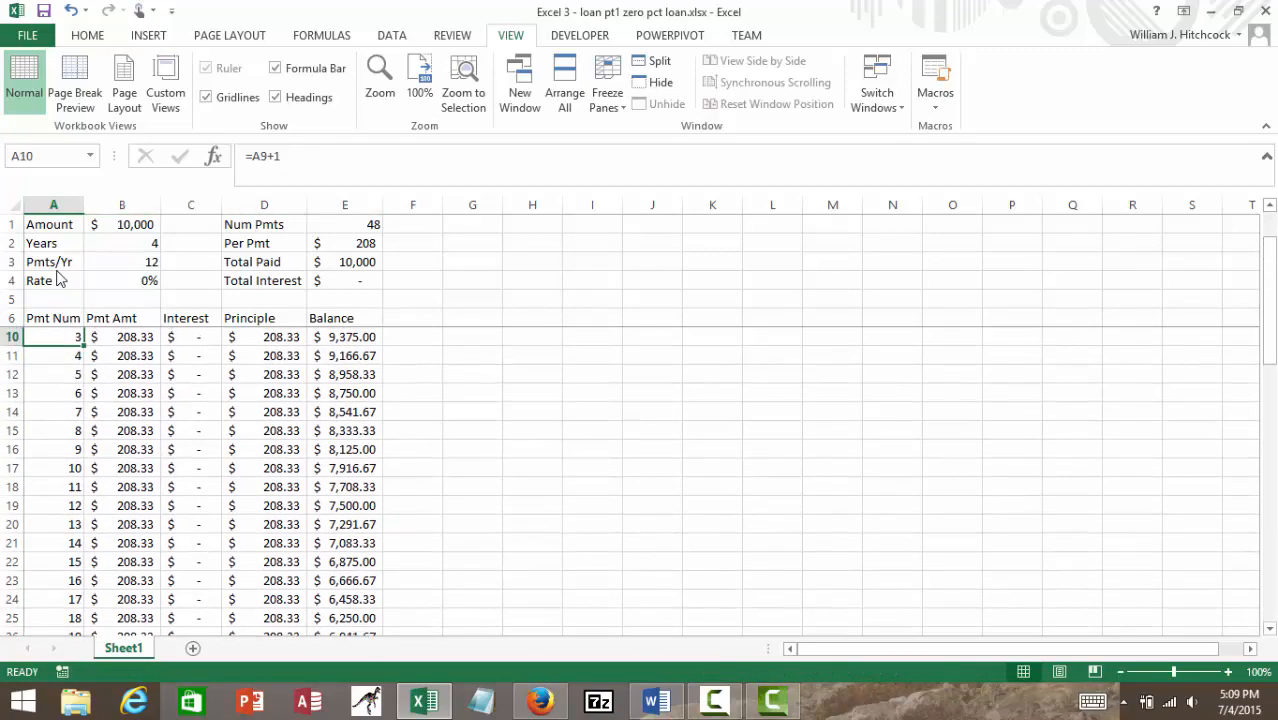
pyautogui.press('Up')
pyautogui.press('Up')
pyautogui.press('Up')
pyautogui.press('Up')
pyautogui.press('Up')
pyautogui.press('Up')
pyautogui.press('Up')
pyautogui.press('Up')
pyautogui.press('Up')
pyautogui.press('Down')
pyautogui.press('Down')
pyautogui.press('Down')
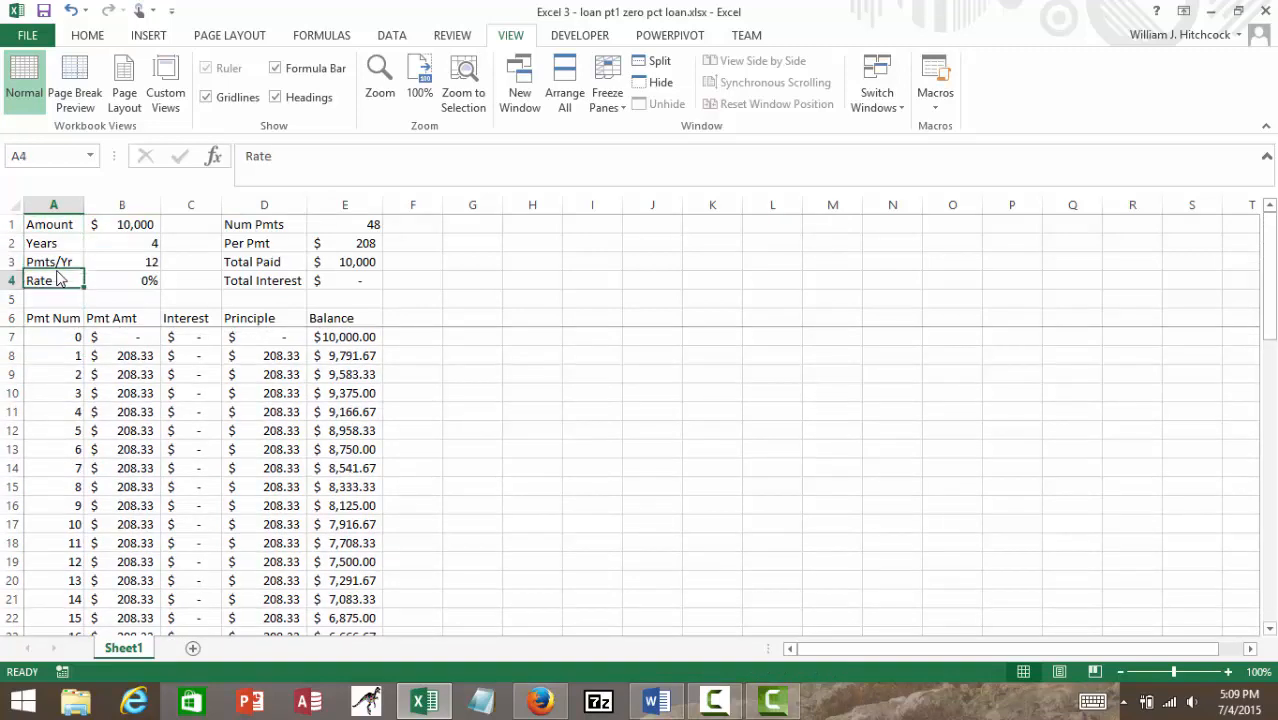
pyautogui.press('Down')
pyautogui.press('Down')
pyautogui.press('Down')
pyautogui.press('Down')
pyautogui.press('Down')
pyautogui.press('Down')
pyautogui.press('Down')
pyautogui.press('Down')
pyautogui.press('Down')
pyautogui.press('Down')
pyautogui.press('Down')
pyautogui.press('Down')
pyautogui.press('Down')
pyautogui.press('Down')
pyautogui.press('Down')
pyautogui.press('Down')
pyautogui.press('Down')
pyautogui.press('Down')
pyautogui.press('Down')
pyautogui.press('Down')
pyautogui.press('Down')
pyautogui.press('Down')
pyautogui.press('Down')
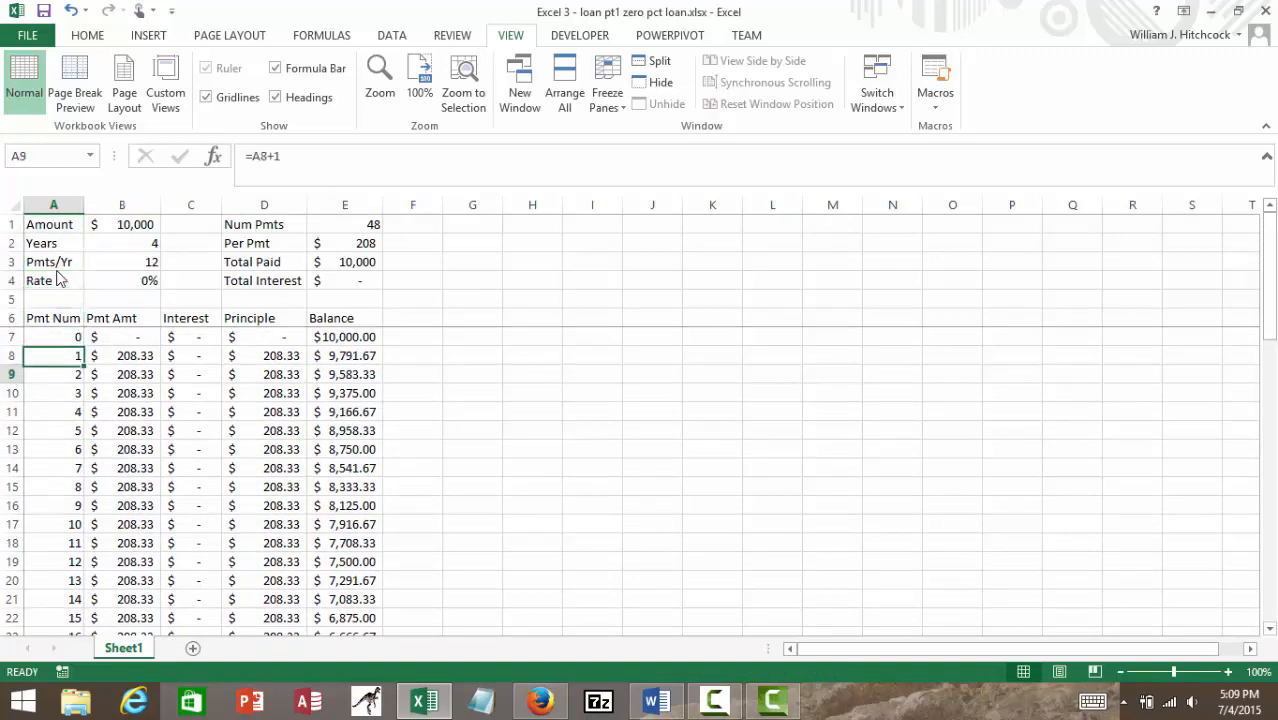
pyautogui.press('Down')
pyautogui.press('Down')
pyautogui.press('Down')
pyautogui.press('Down')
pyautogui.press('Down')
pyautogui.press('Down')
pyautogui.press('Down')
pyautogui.press('Down')
pyautogui.press('Down')
pyautogui.press('Down')
pyautogui.press('Down')
pyautogui.press('Down')
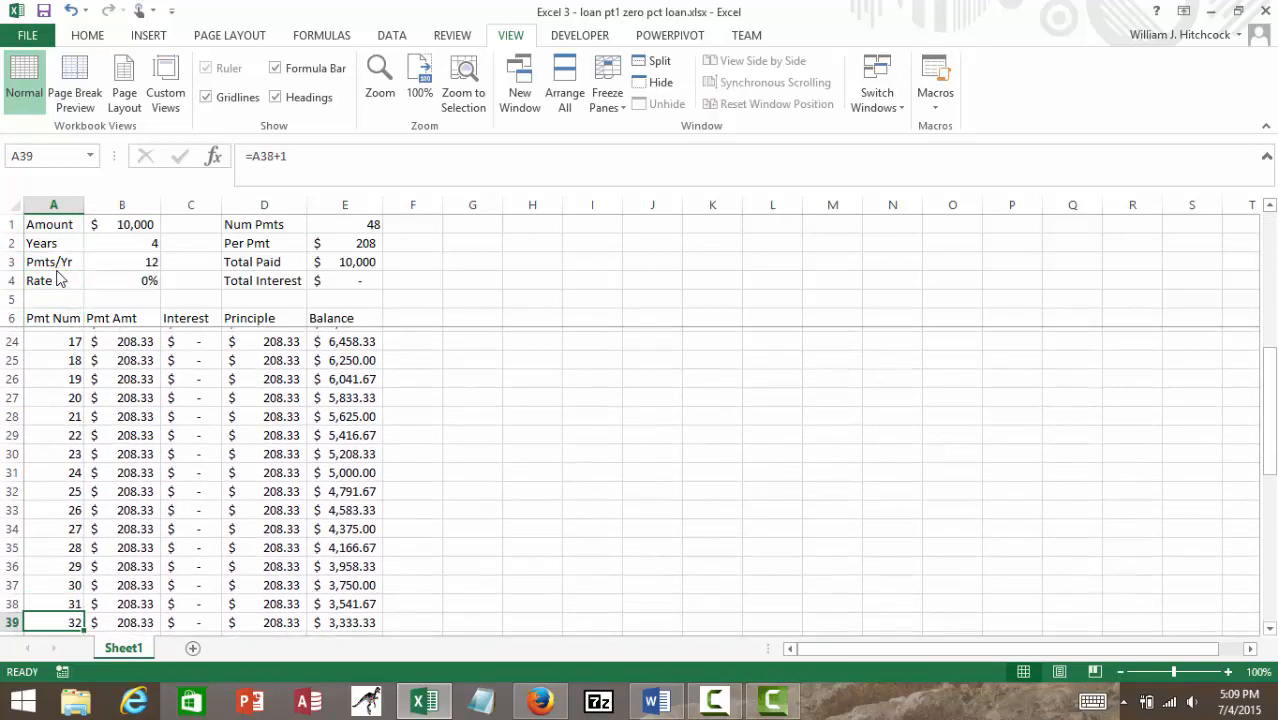
pyautogui.press('Down')
pyautogui.press('Down')
pyautogui.press('Down')
pyautogui.press('Down')
pyautogui.press('Down')
pyautogui.press('Down')
pyautogui.press('Down')
pyautogui.press('Down')
pyautogui.press('Down')
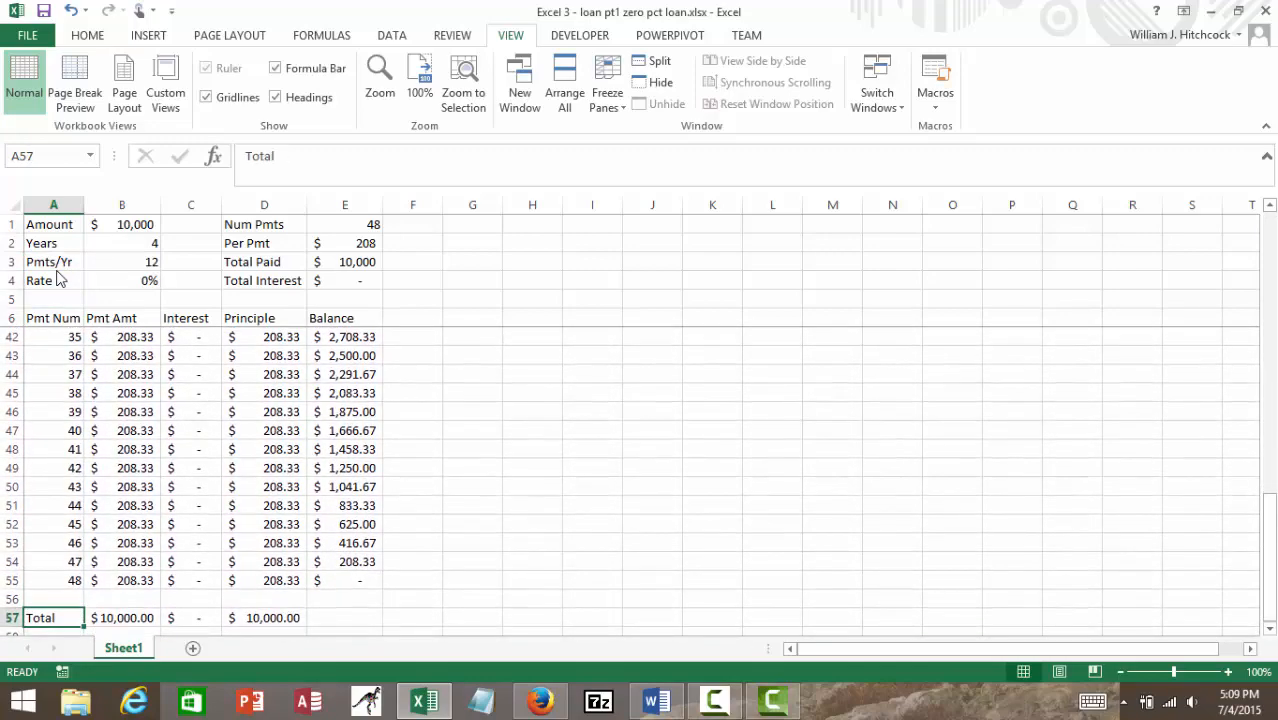
# Step: Check the payment, interest and principle total formulas in row 57 and the final balance in E55, and return to the schedule's start
pyautogui.press('Down')
pyautogui.press('Up')
pyautogui.press('Right')
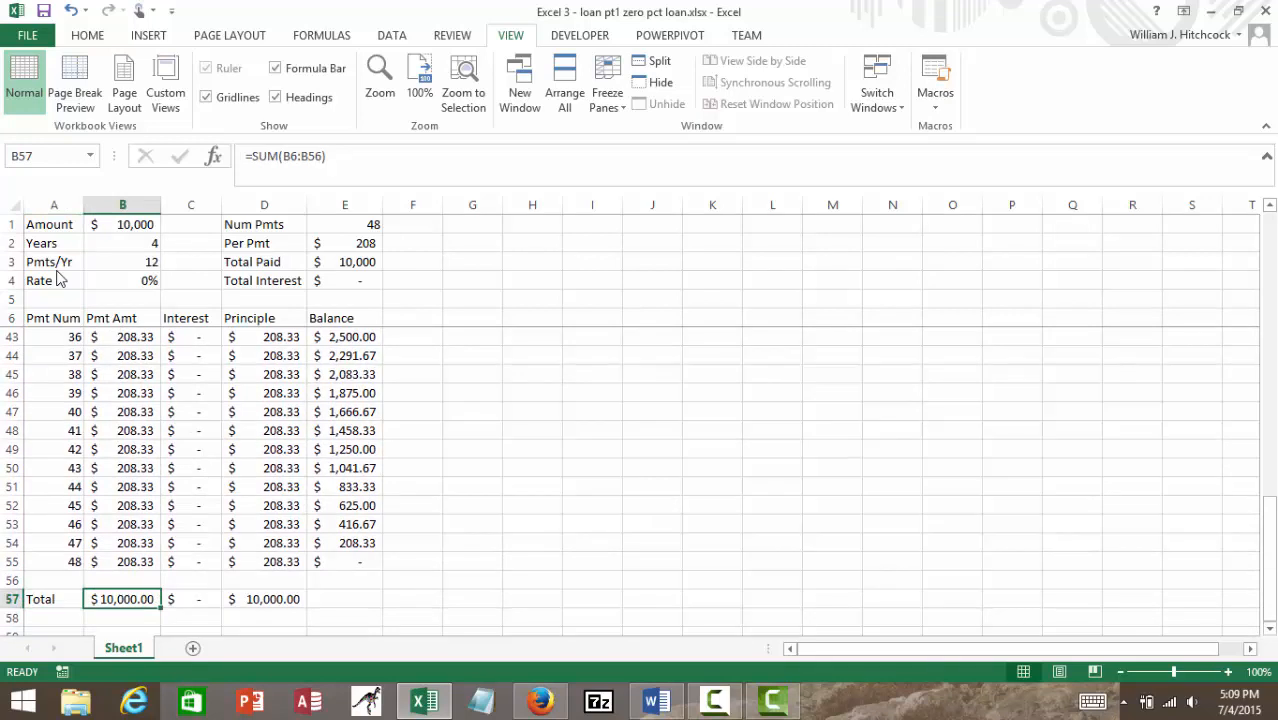
pyautogui.press('Right')
pyautogui.press('Right')
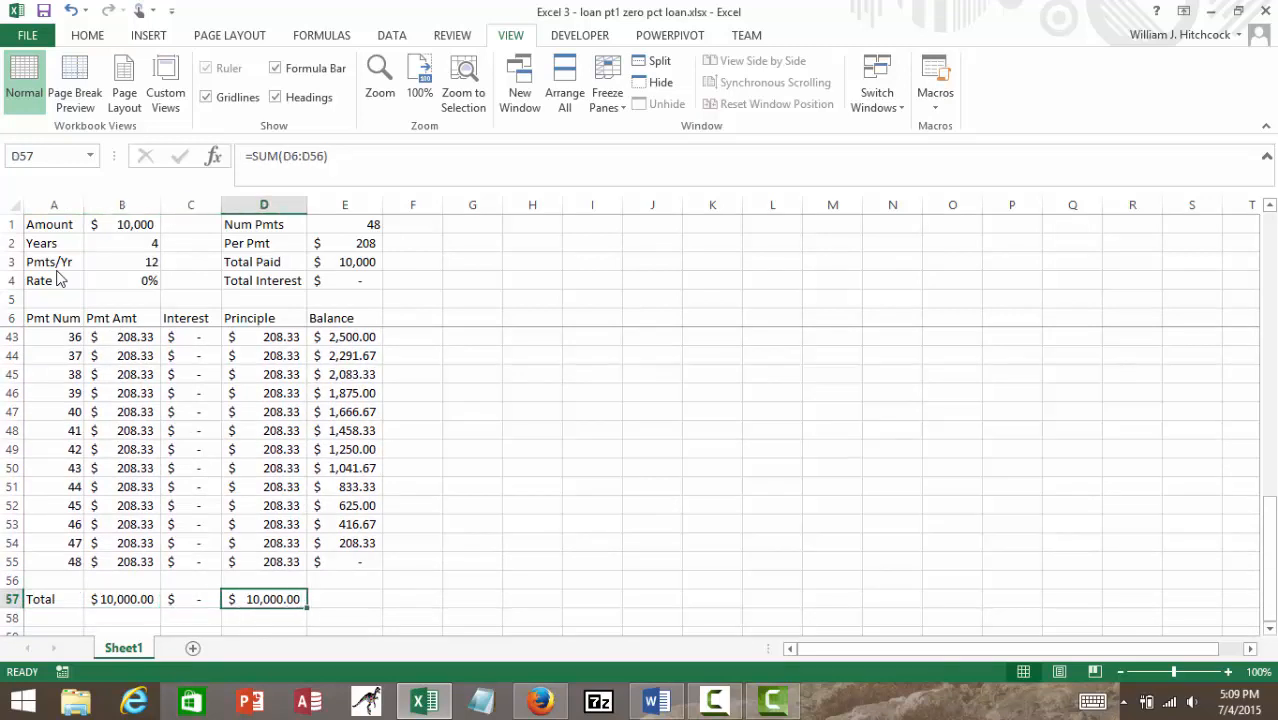
pyautogui.press('Up')
pyautogui.press('Up')
pyautogui.press('Right')
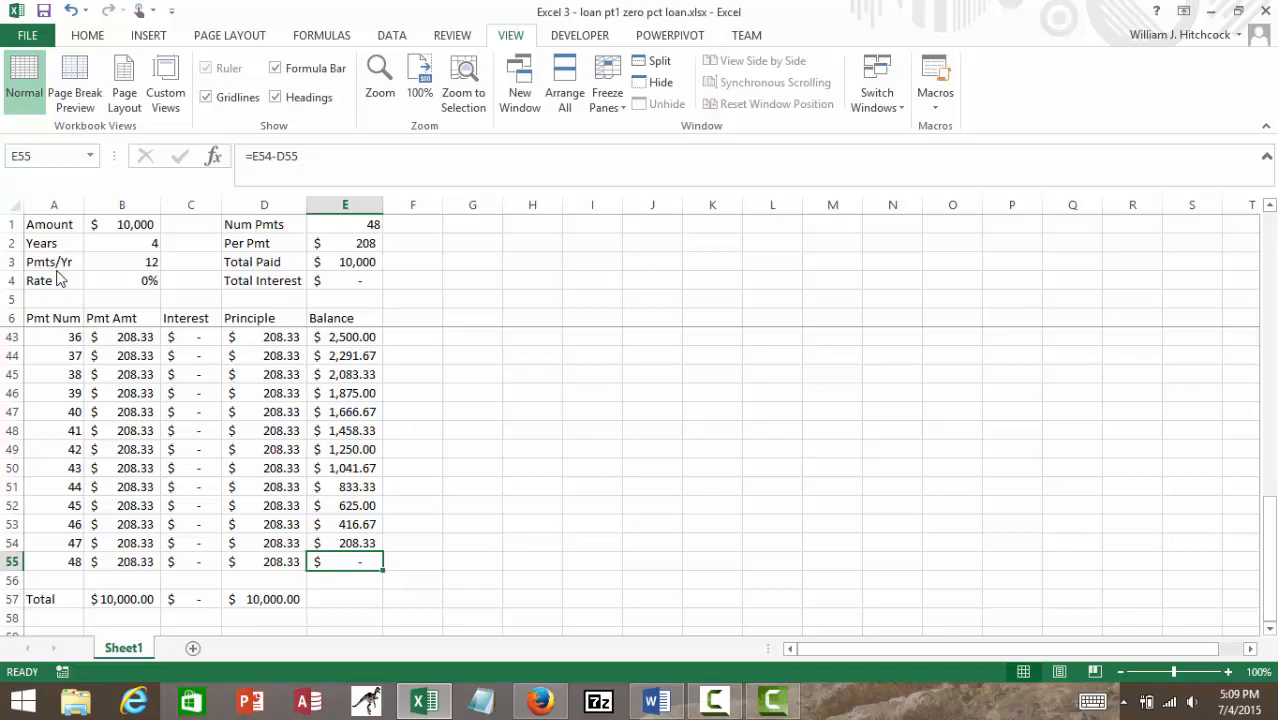
pyautogui.hotkey('ctrl', 'Home')
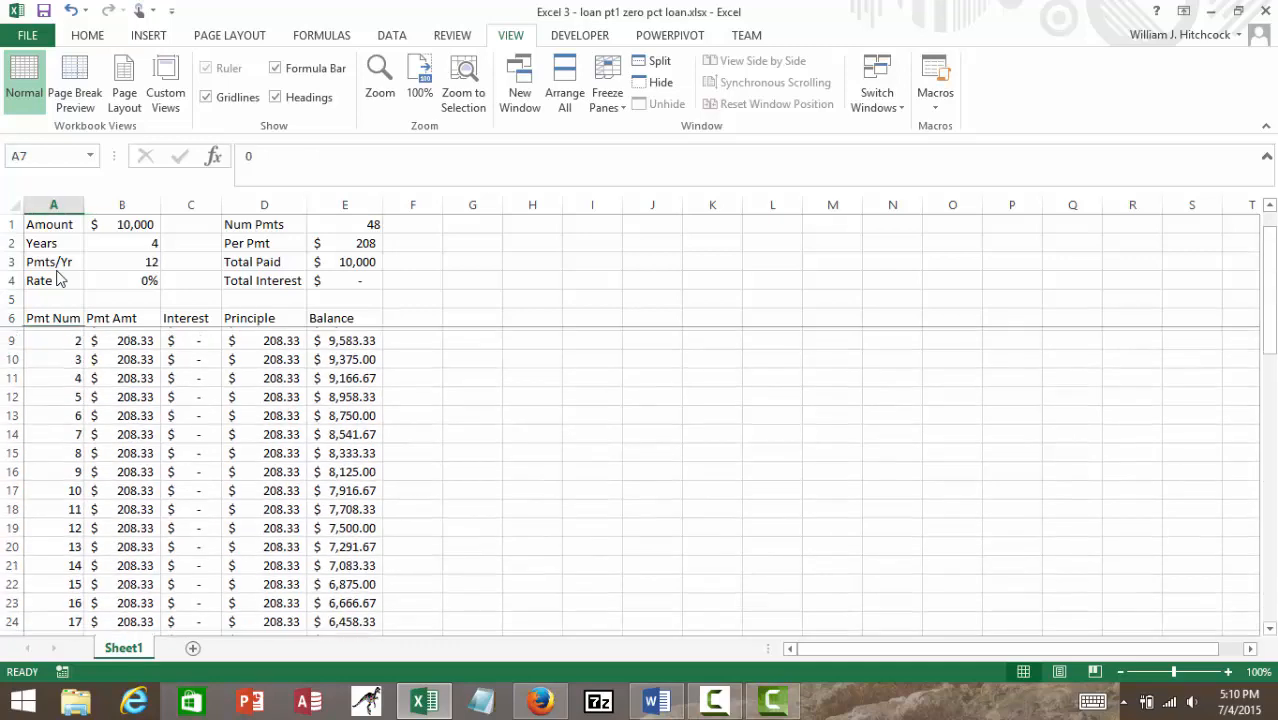